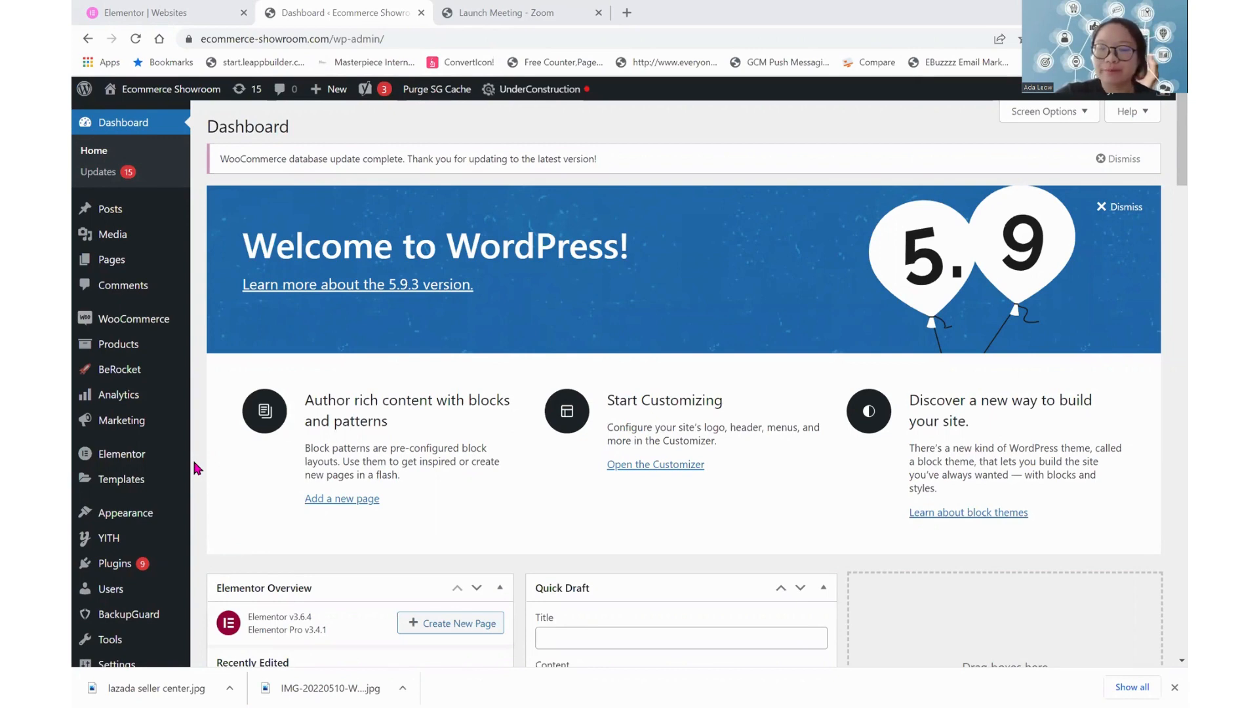
Open the Theme Builder templates and show only the Footer templates
scroll(195, 468, "down", 2)
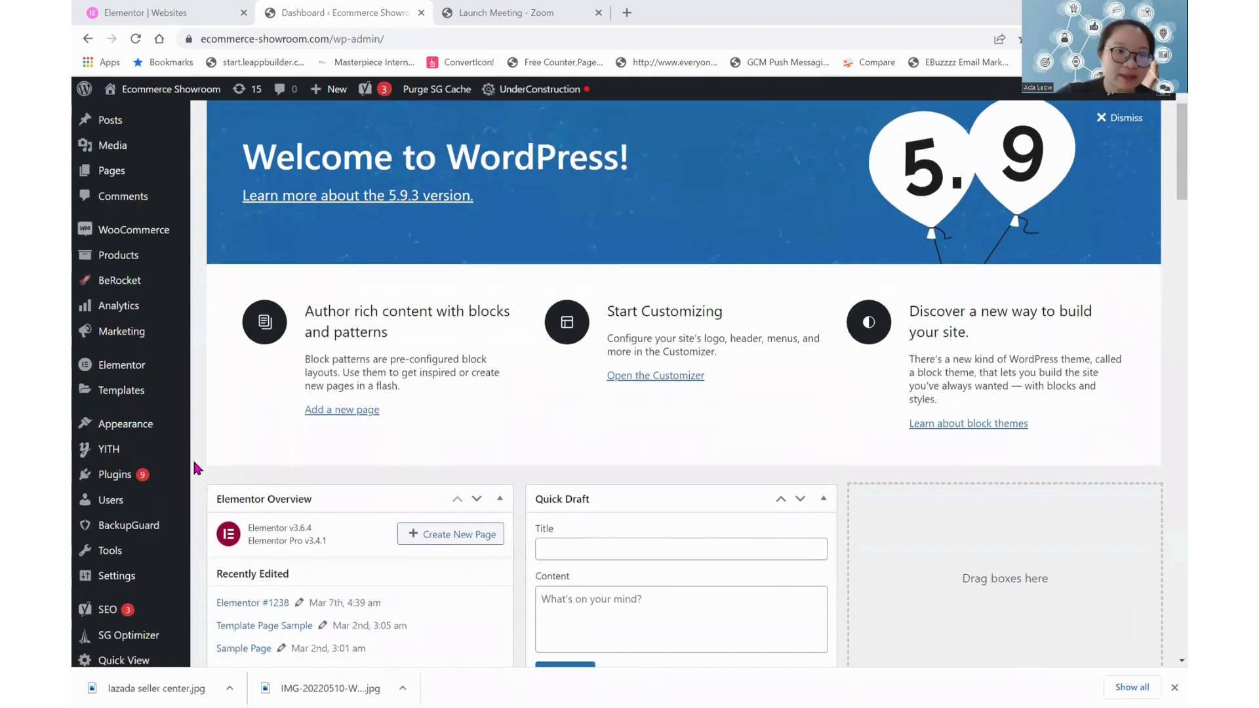
mouse_move(136, 398)
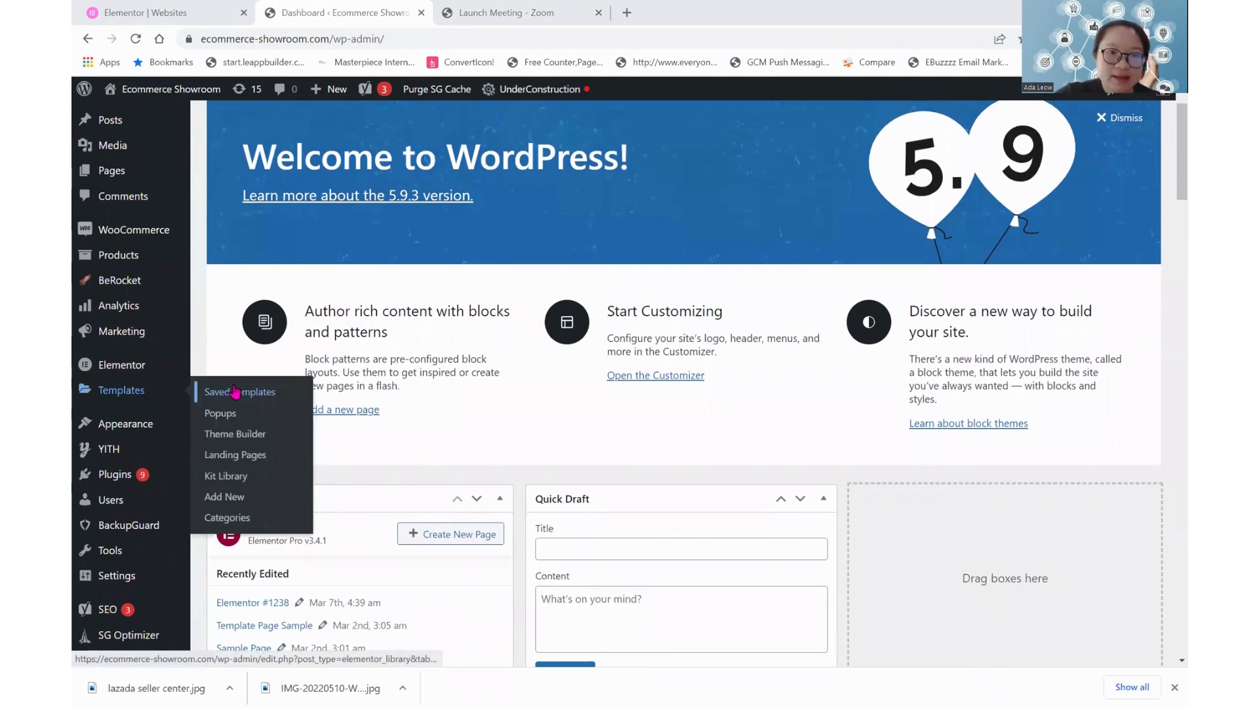
left_click(237, 439)
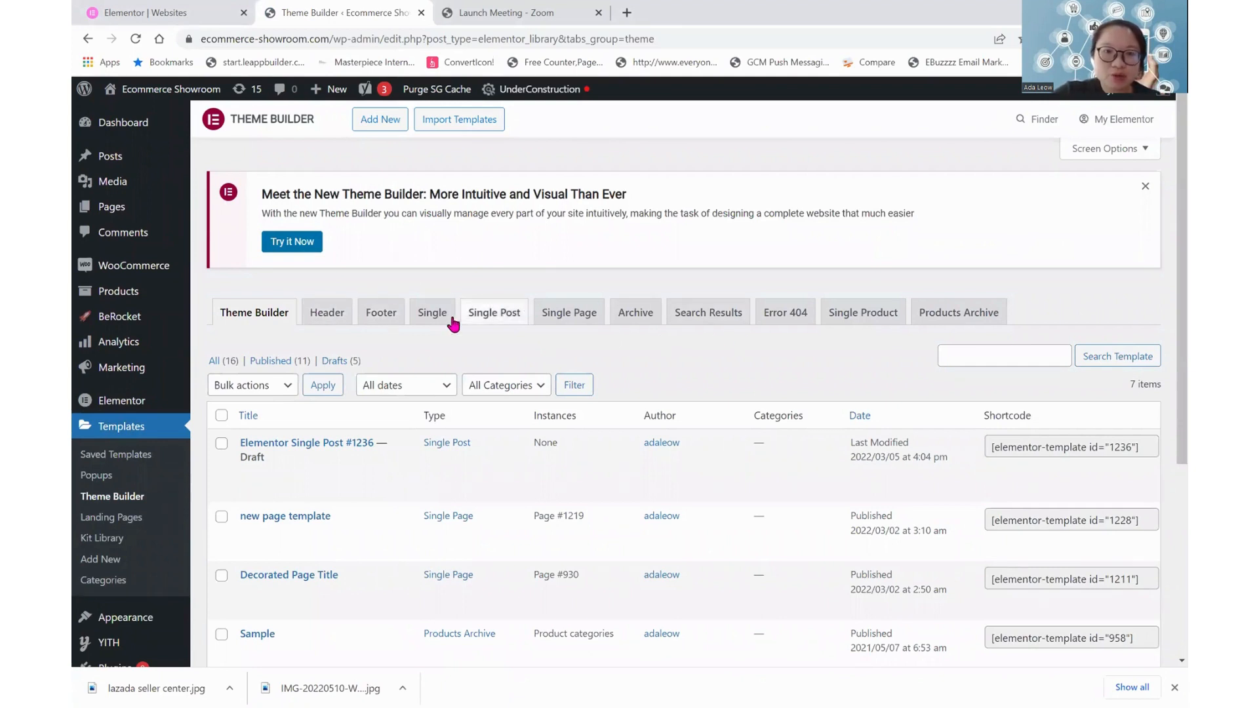
left_click(380, 315)
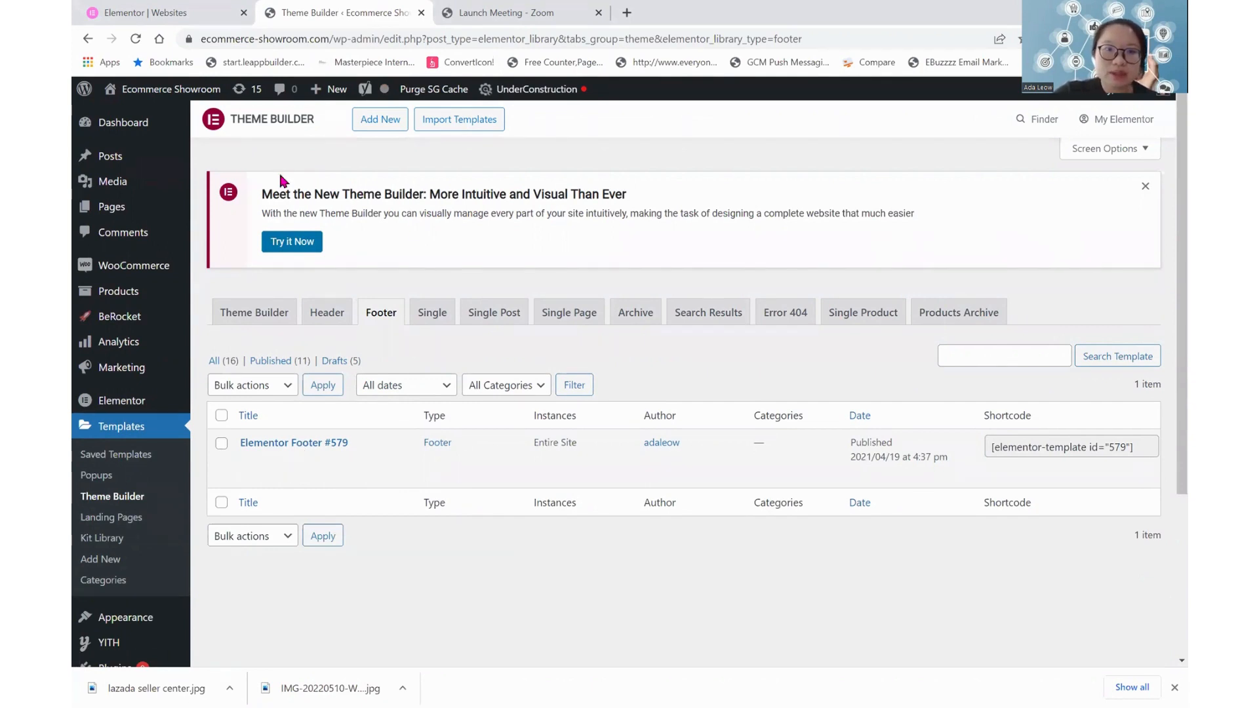
Open the live Ecommerce Showroom site in a new tab, enter the showroom and examine the footer of that page
right_click(200, 93)
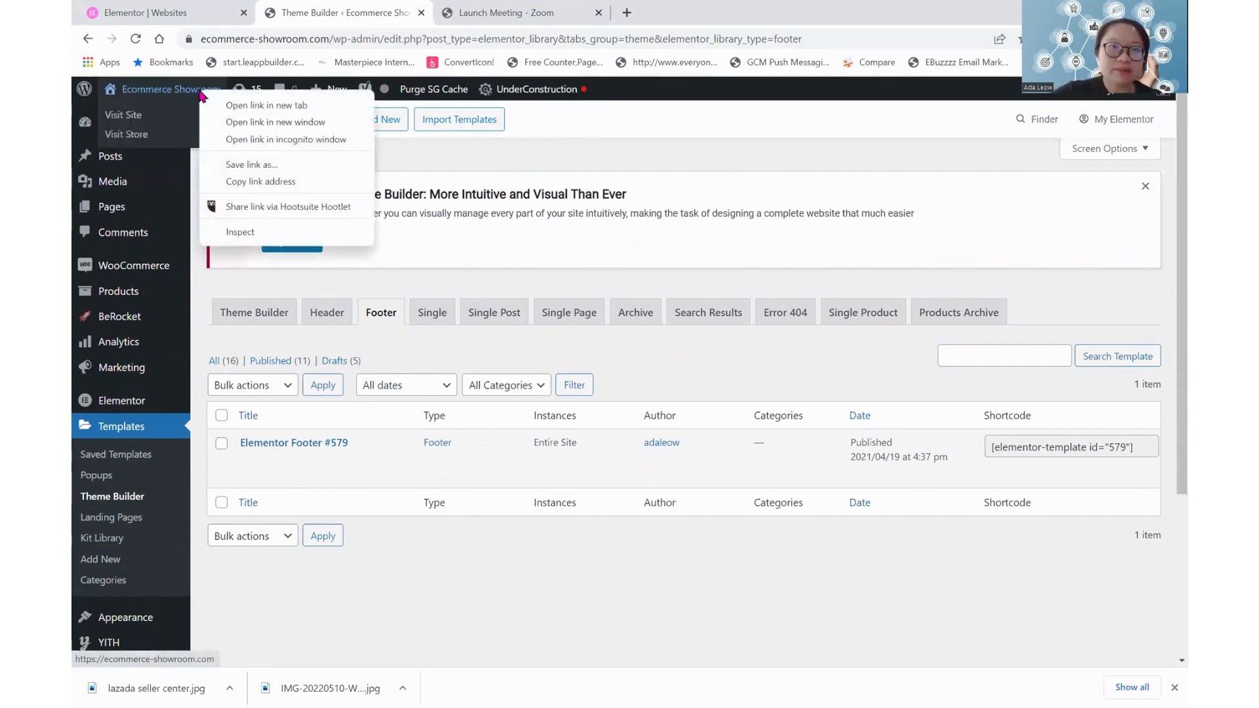
left_click(223, 107)
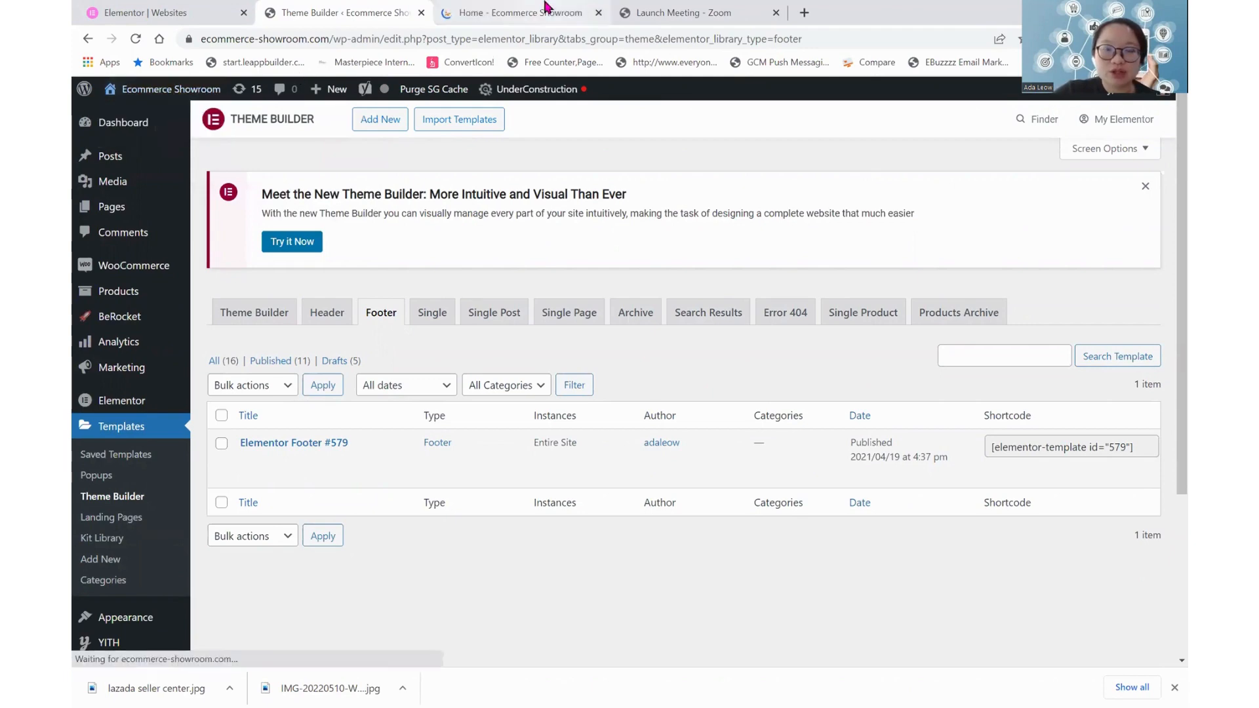
left_click(544, 8)
scroll(660, 444, "down", 3)
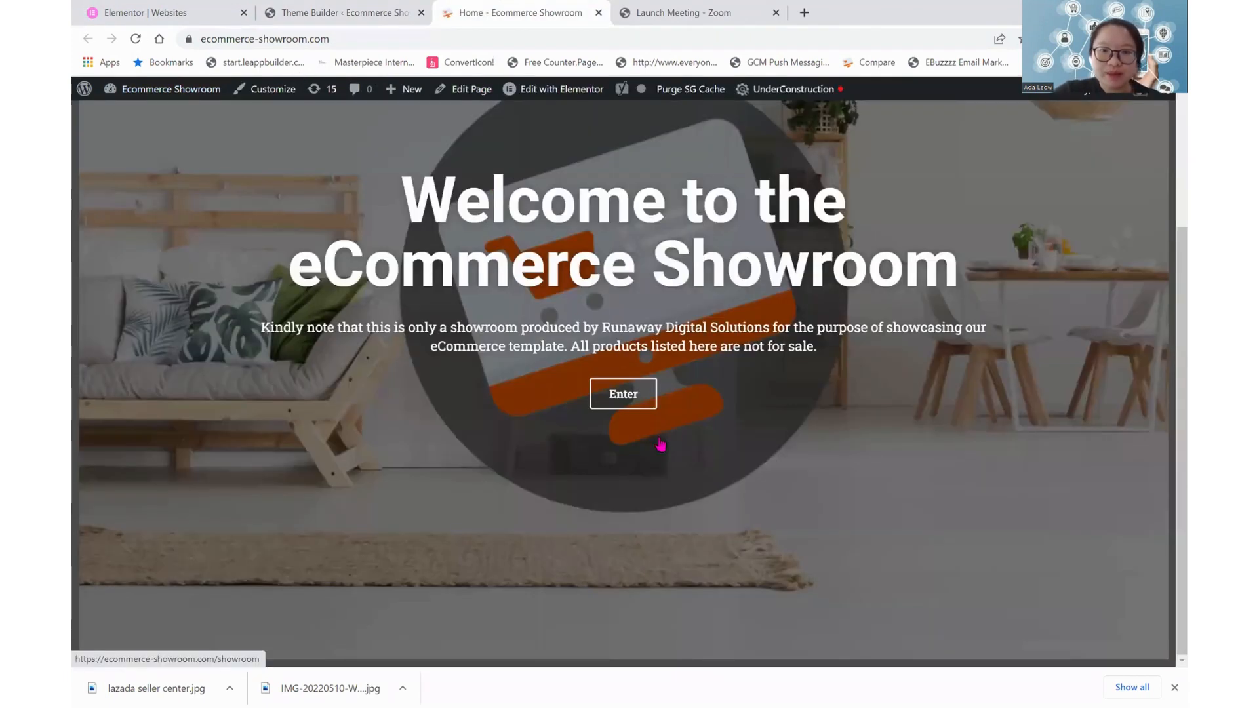
scroll(641, 392, "up", 3)
scroll(641, 392, "down", 3)
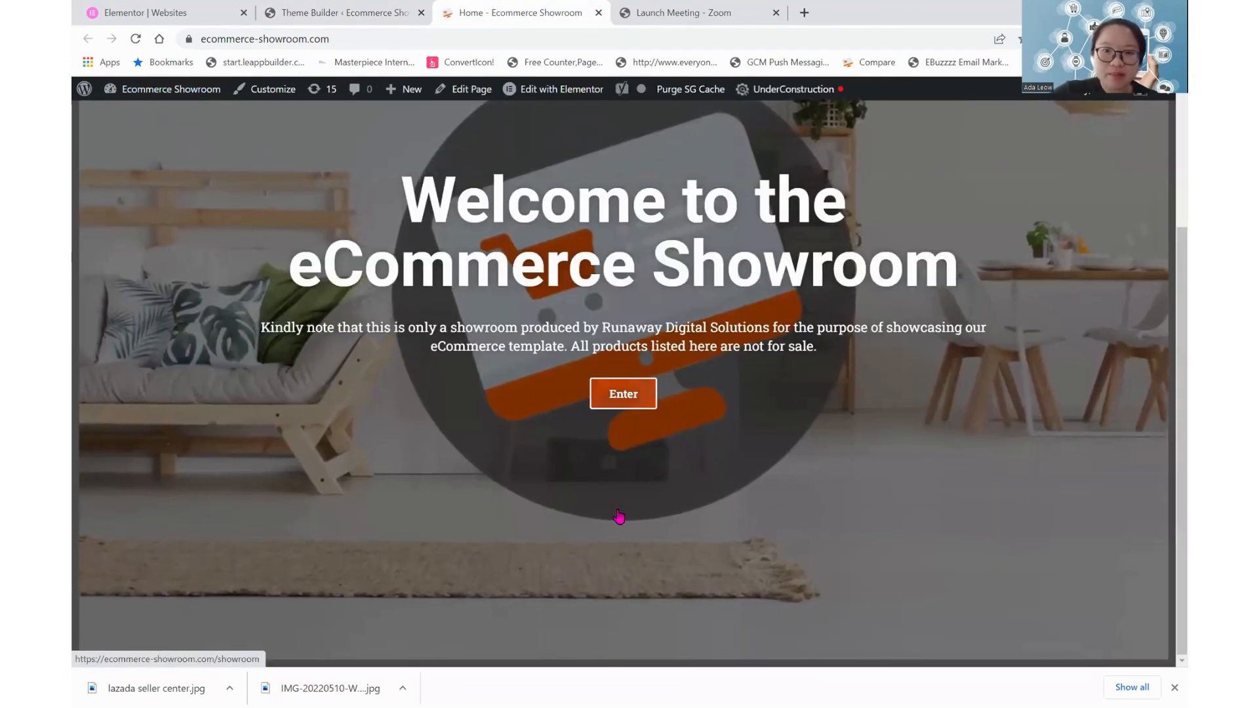
scroll(557, 429, "up", 3)
scroll(557, 430, "down", 3)
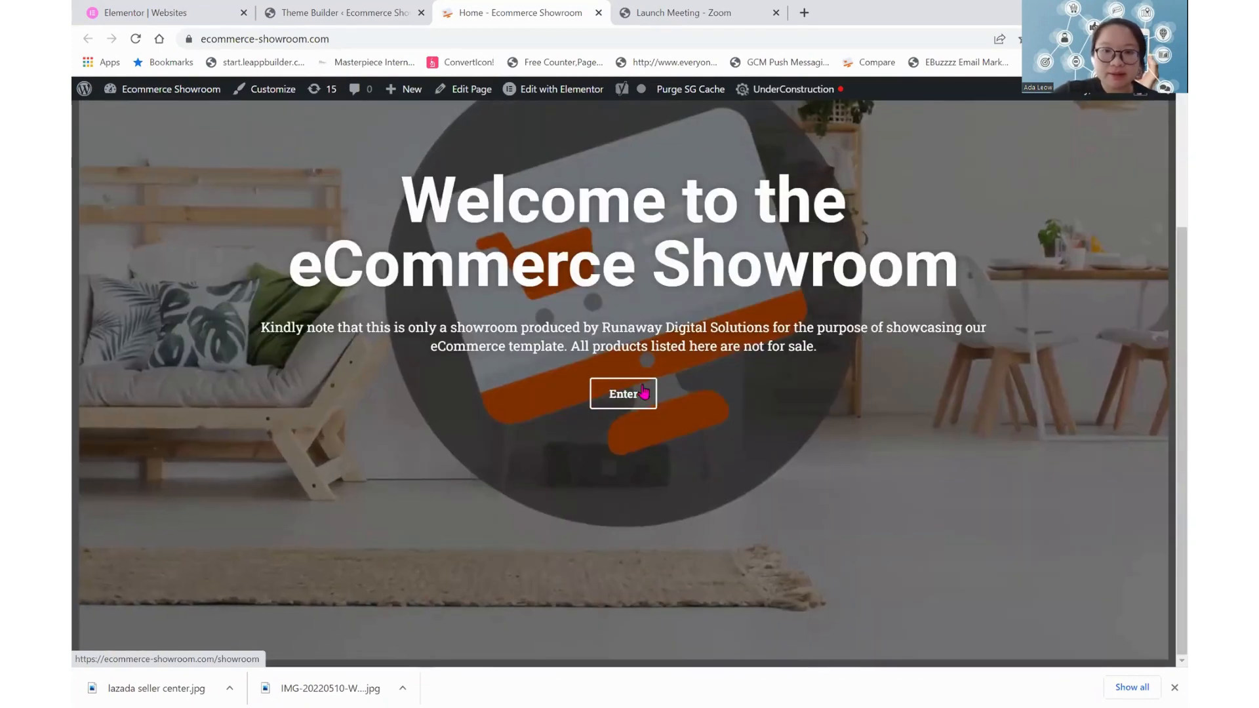
left_click(627, 396)
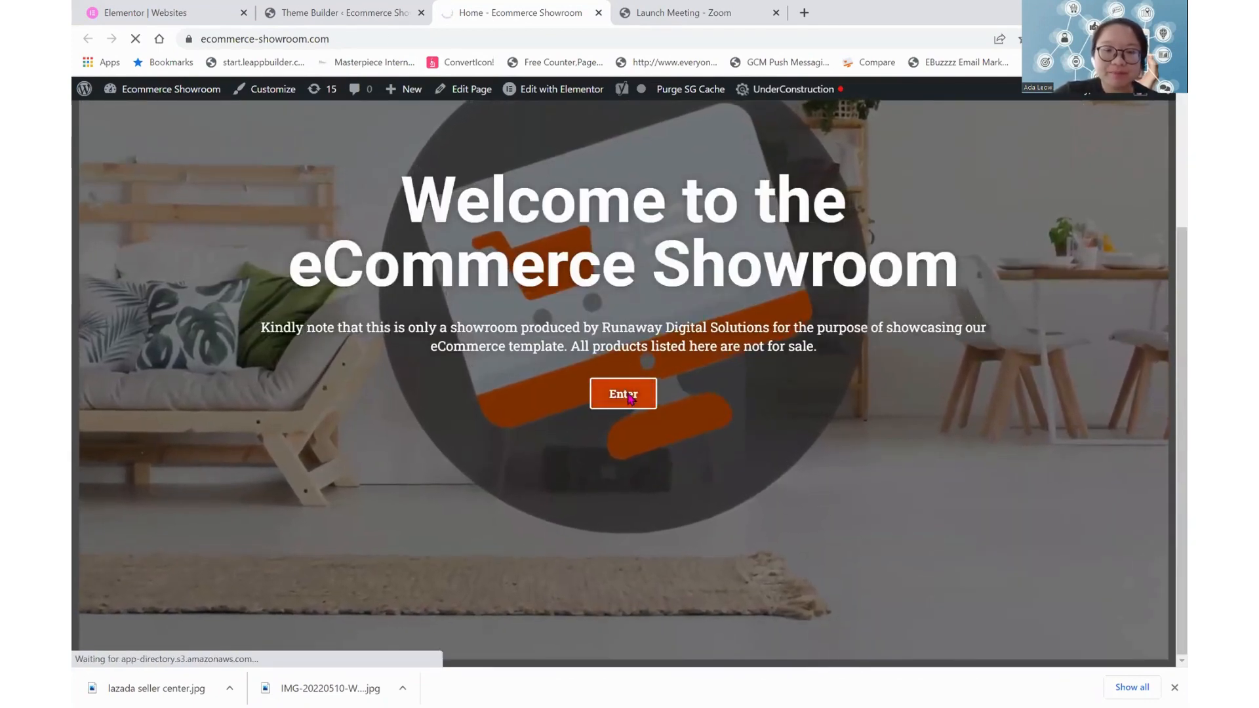
scroll(628, 393, "down", 5)
scroll(628, 399, "down", 10)
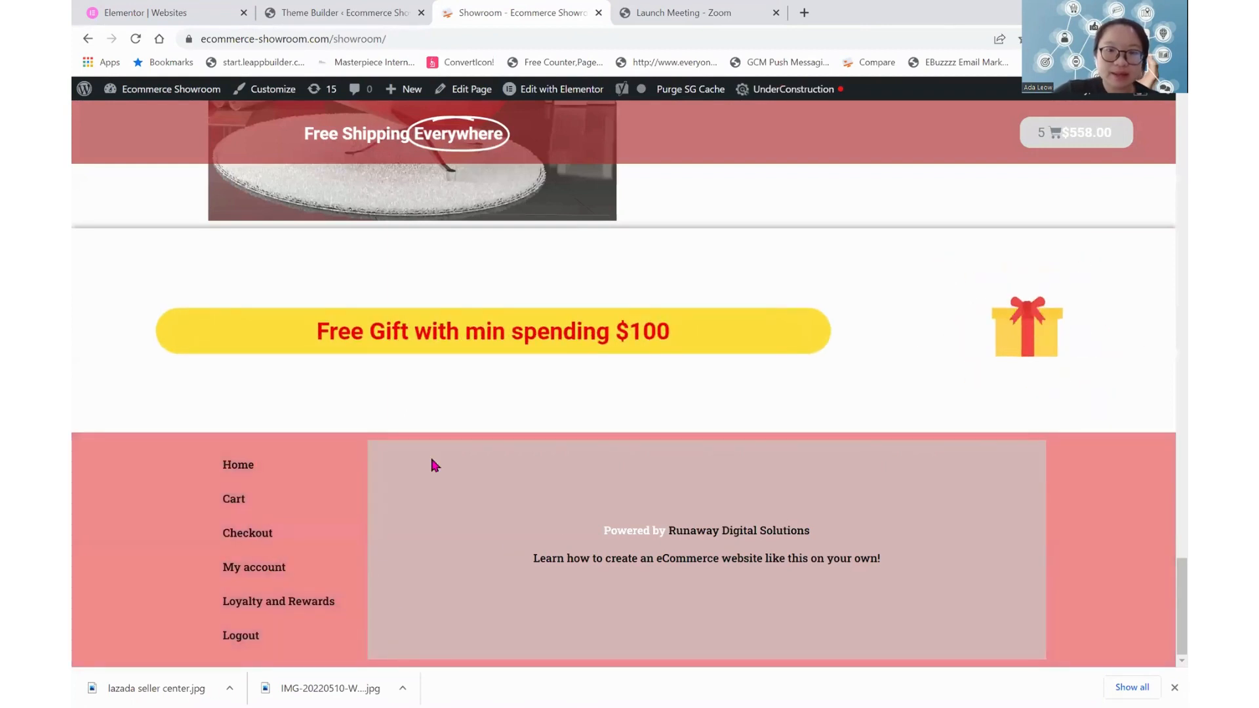
Return to the Theme Builder and create a new Footer template named New Footer
left_click(306, 7)
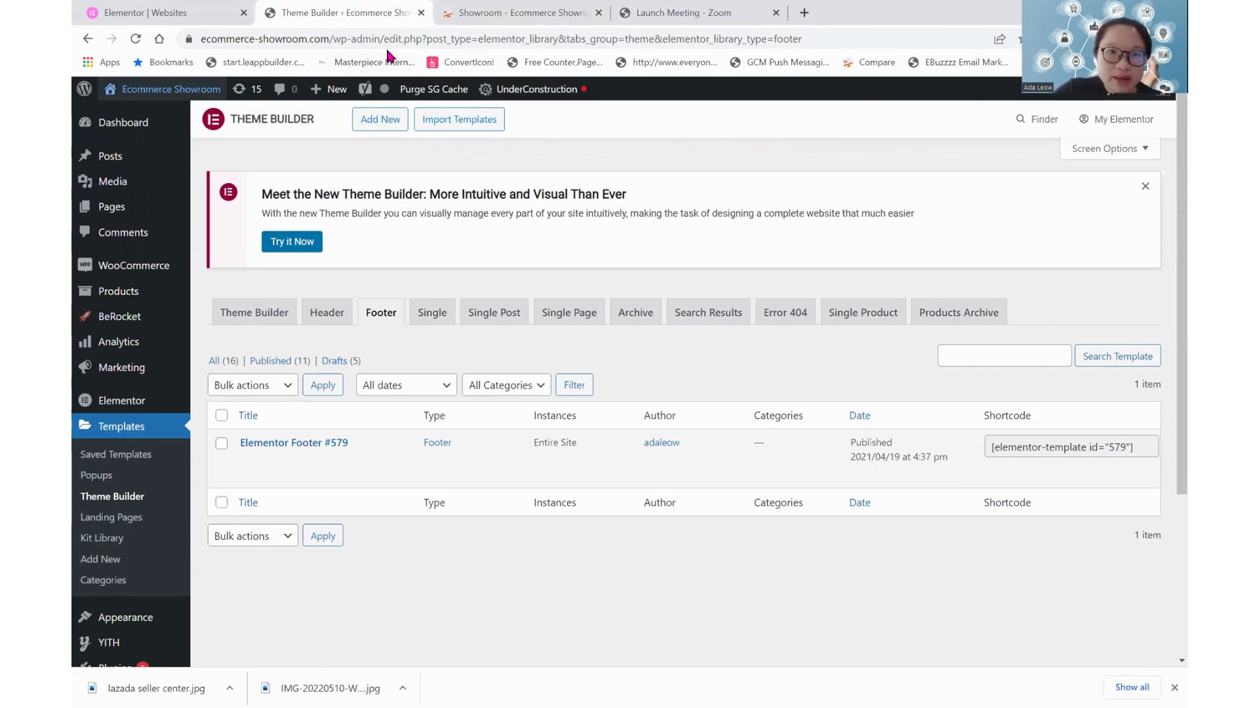
left_click(378, 120)
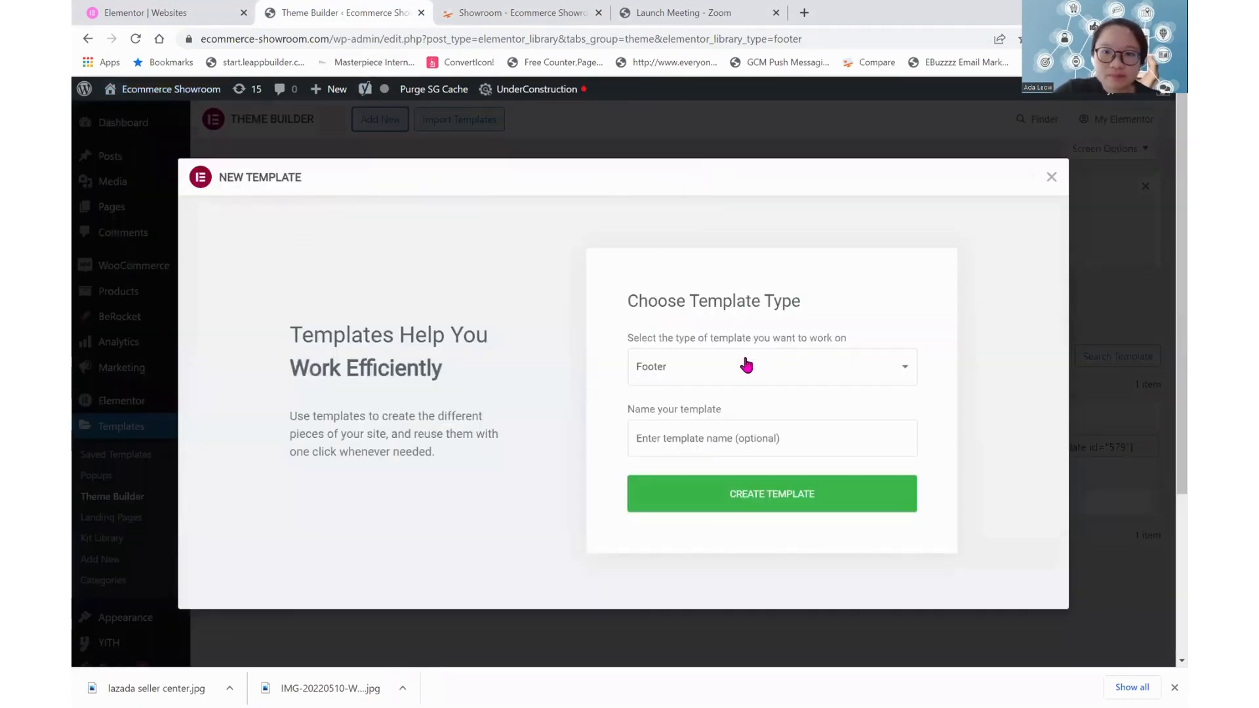
left_click(732, 439)
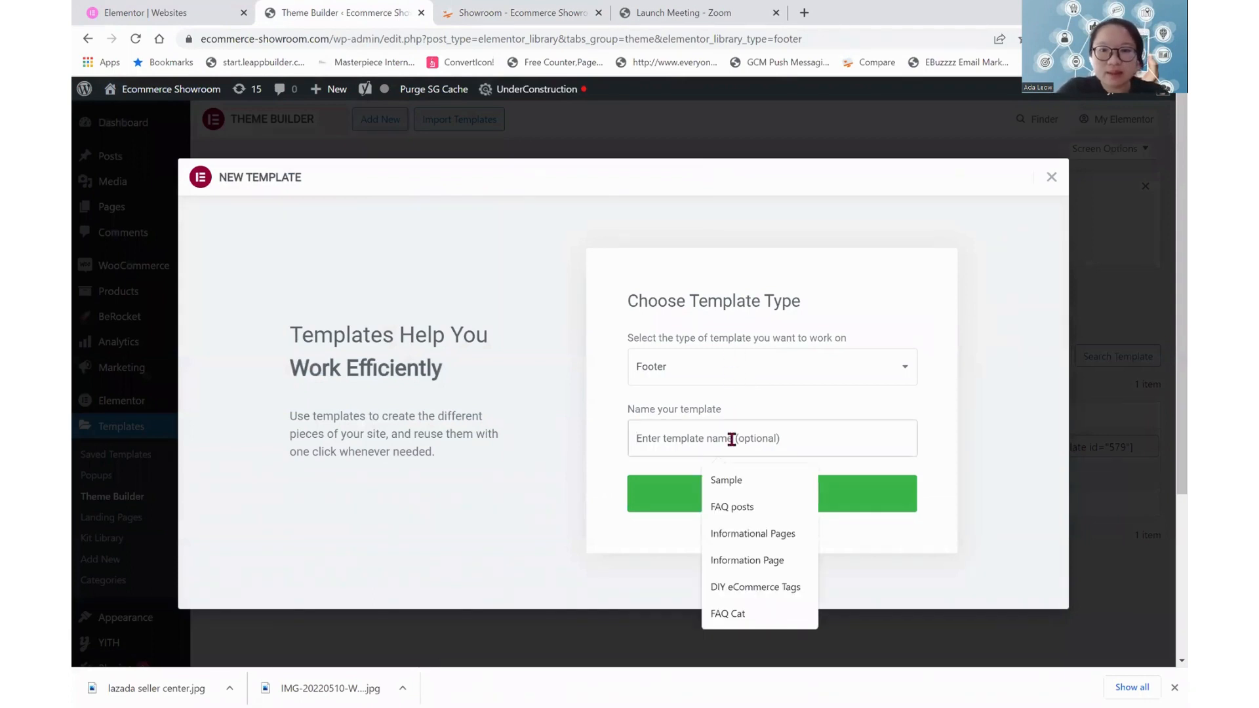
type("New Footer")
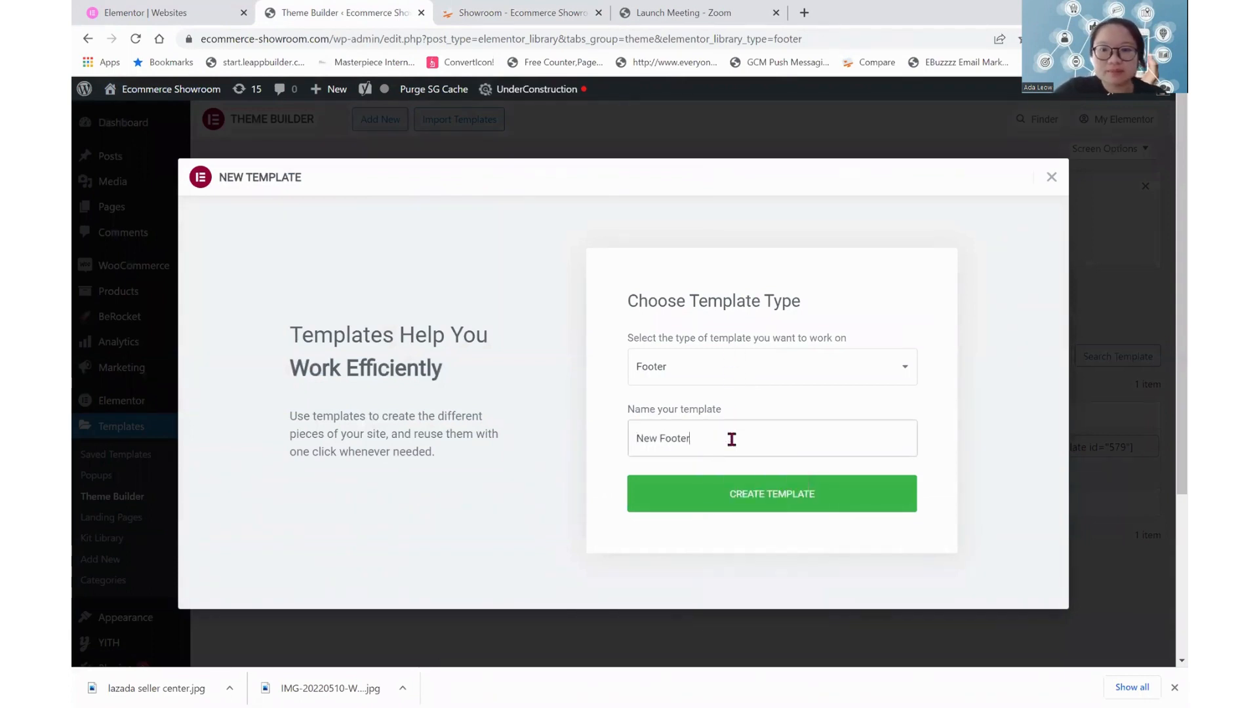
left_click(725, 497)
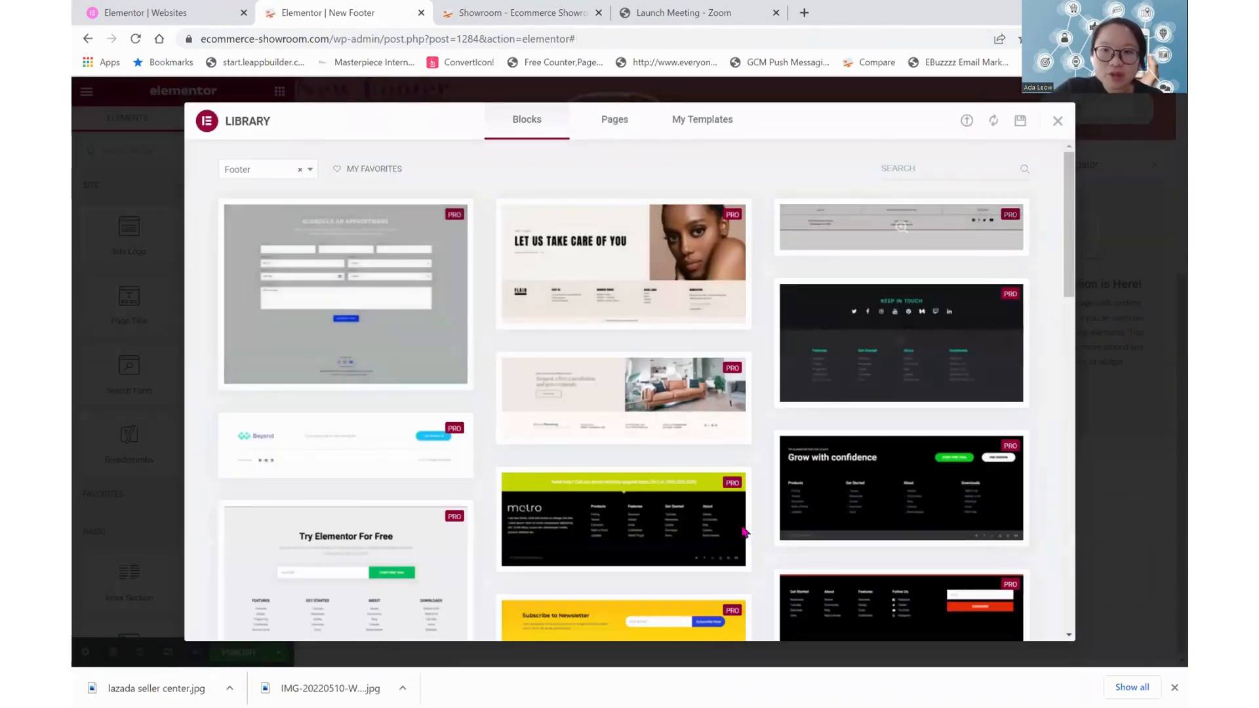
Browse the library's footer blocks and insert the dark one with the slanted yellow edge and purple contact bar
scroll(719, 389, "down", 2)
scroll(720, 390, "down", 15)
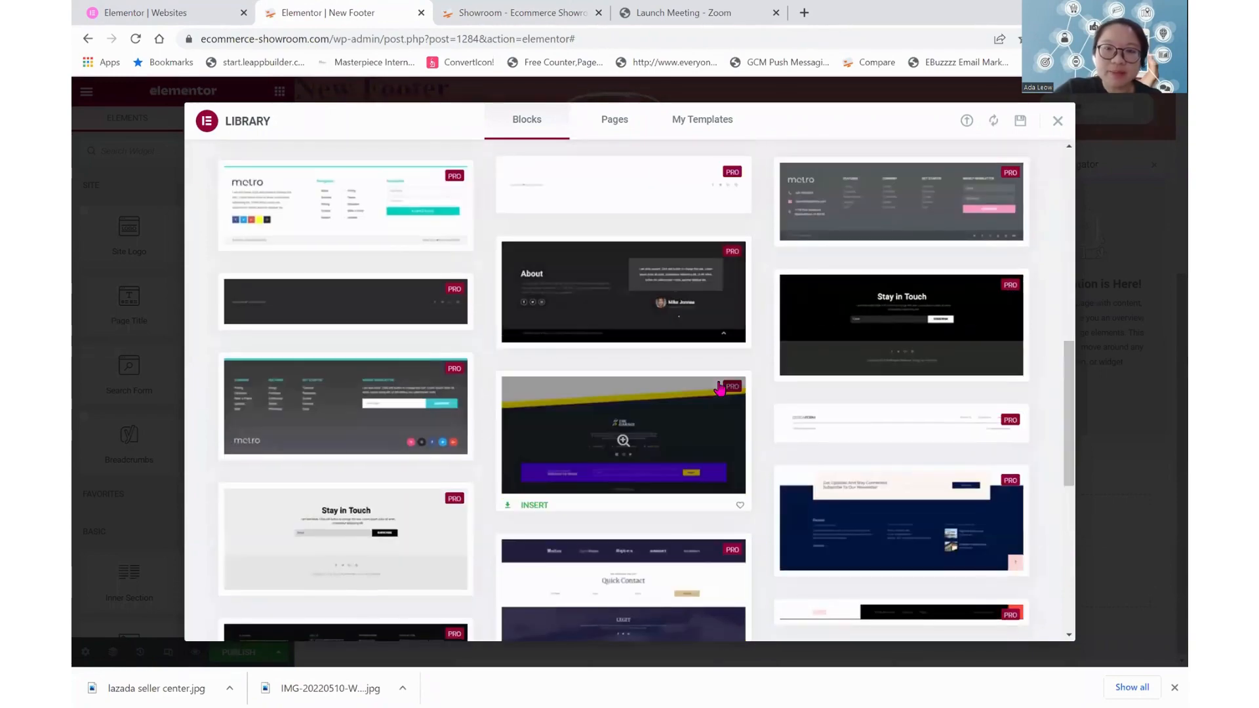
scroll(719, 390, "up", 5)
scroll(719, 390, "down", 5)
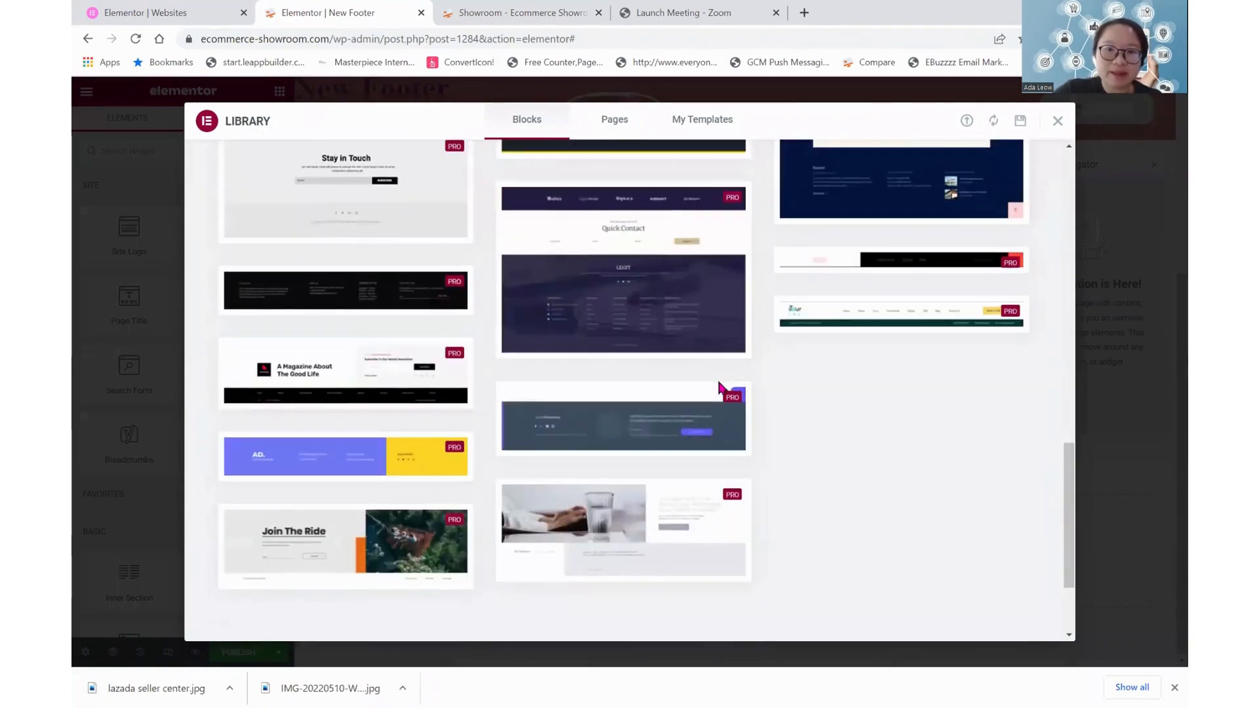
scroll(719, 390, "up", 4)
scroll(721, 388, "up", 2)
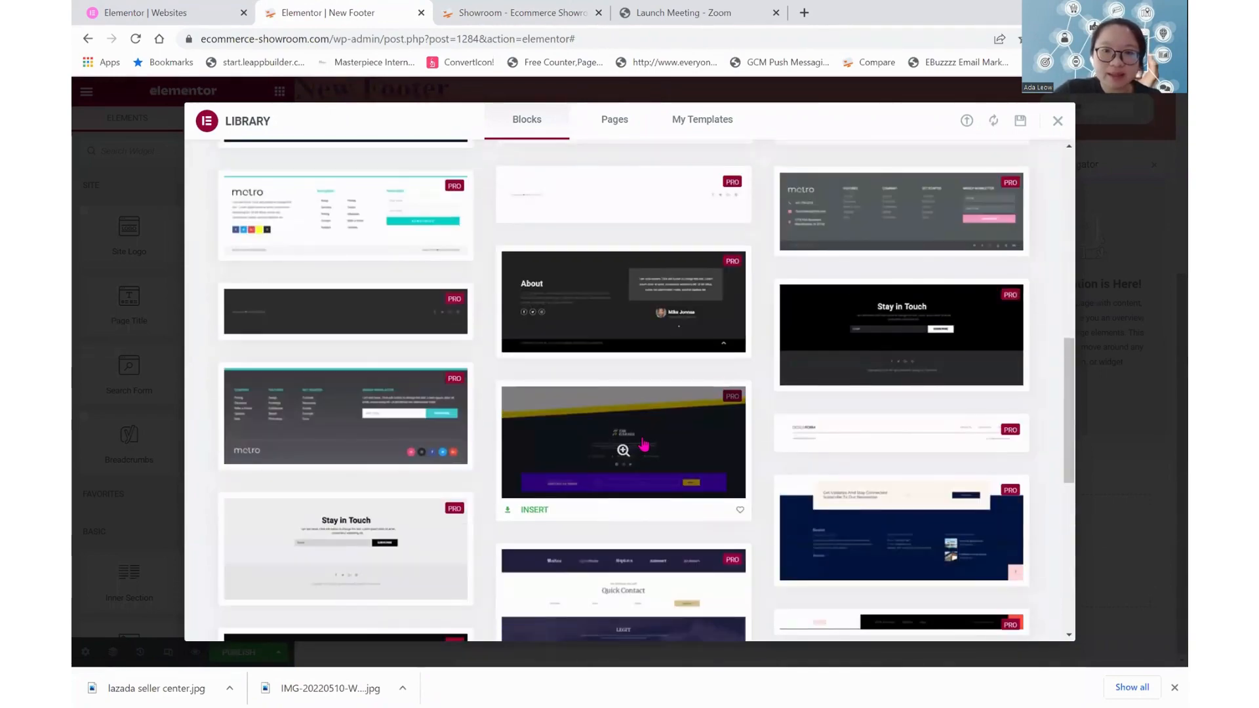
left_click(537, 511)
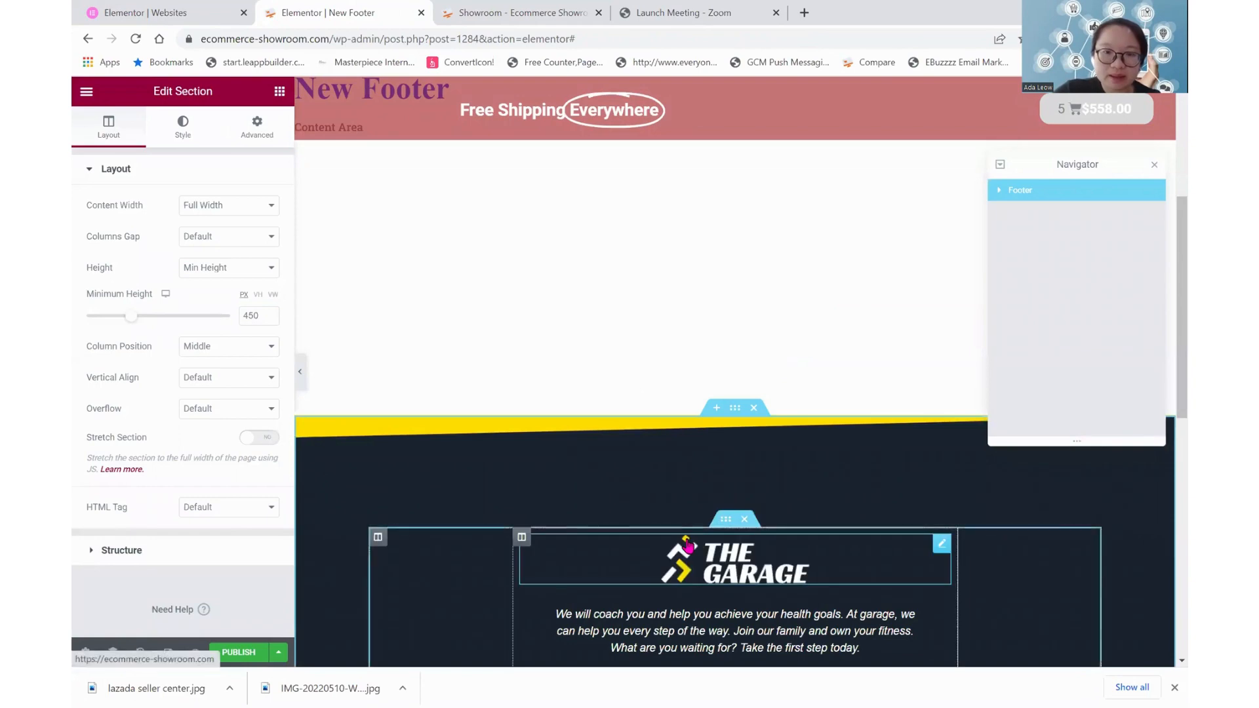
Examine the inserted footer block from its yellow edge down through the logo, contact details, social icons and contact form
scroll(689, 545, "down", 4)
scroll(688, 545, "down", 4)
scroll(688, 546, "up", 4)
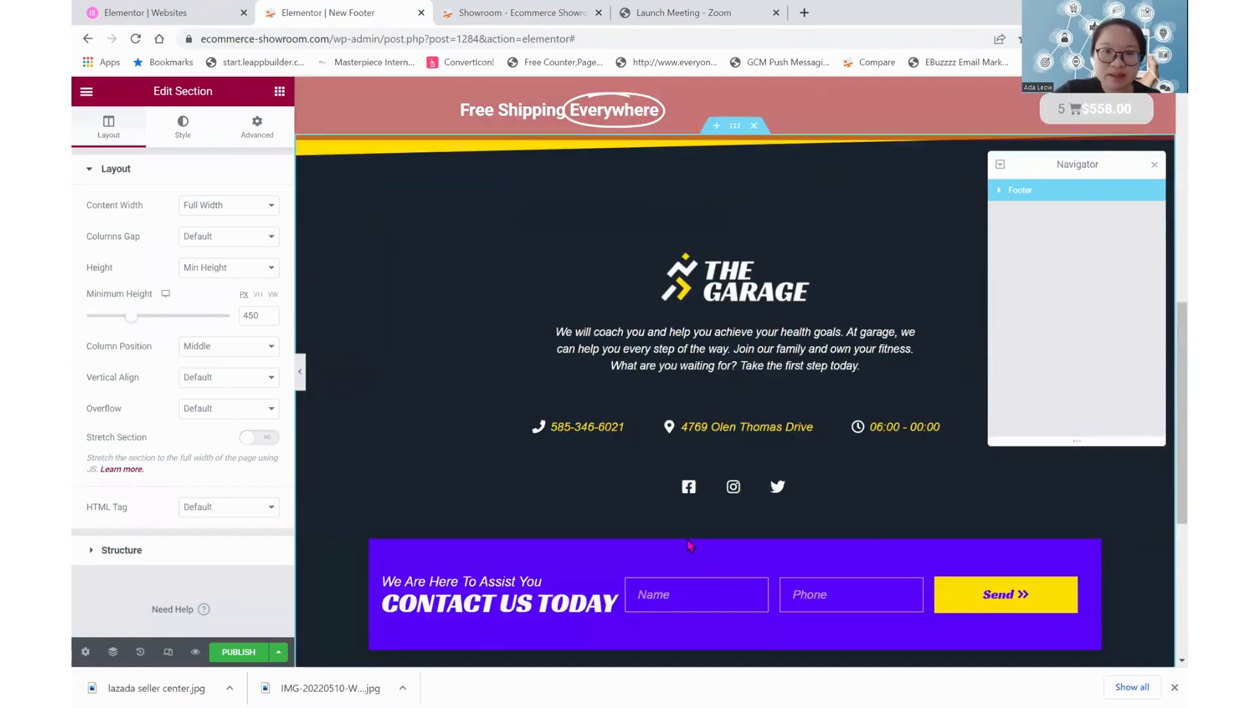
scroll(690, 546, "up", 2)
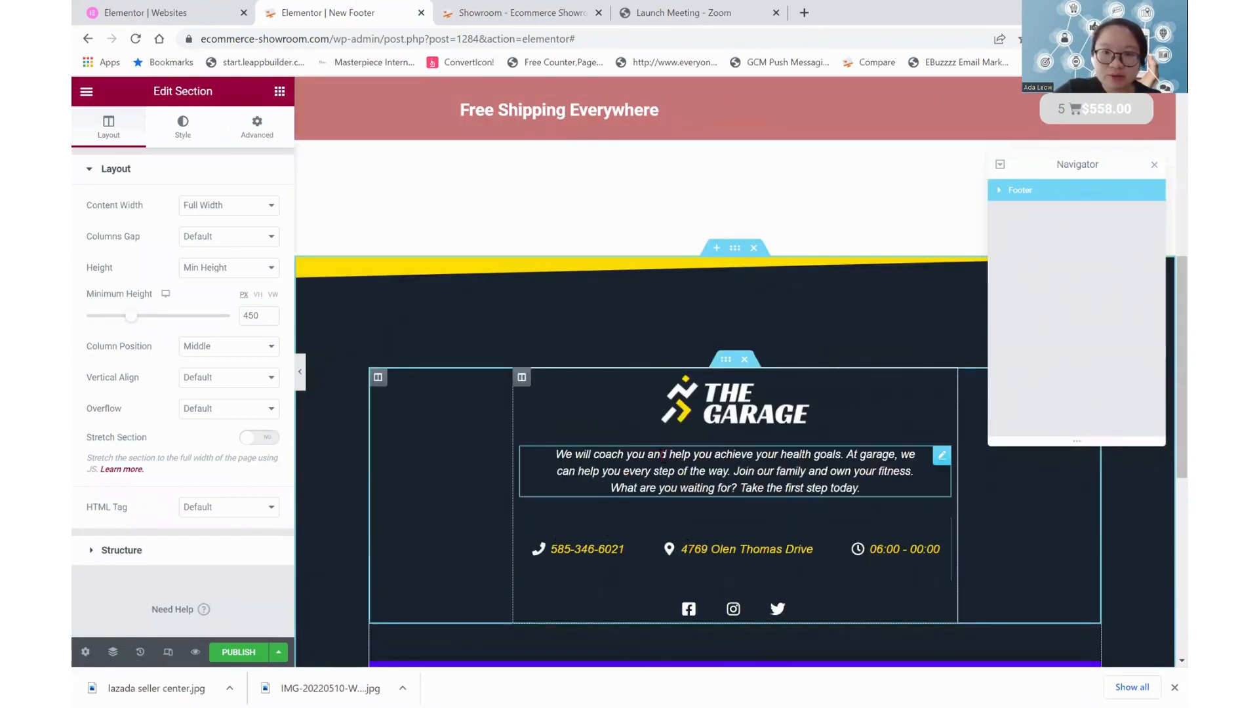
scroll(673, 457, "up", 5)
scroll(674, 457, "down", 3)
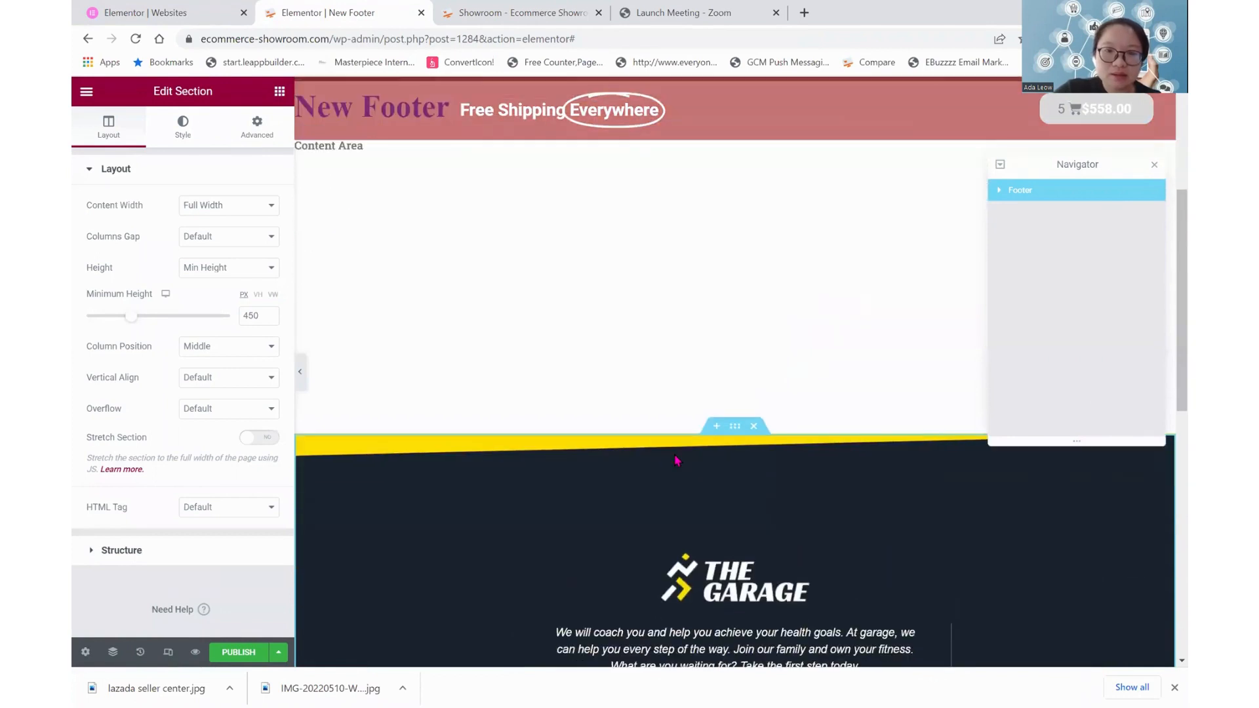
scroll(676, 459, "up", 4)
scroll(676, 459, "down", 5)
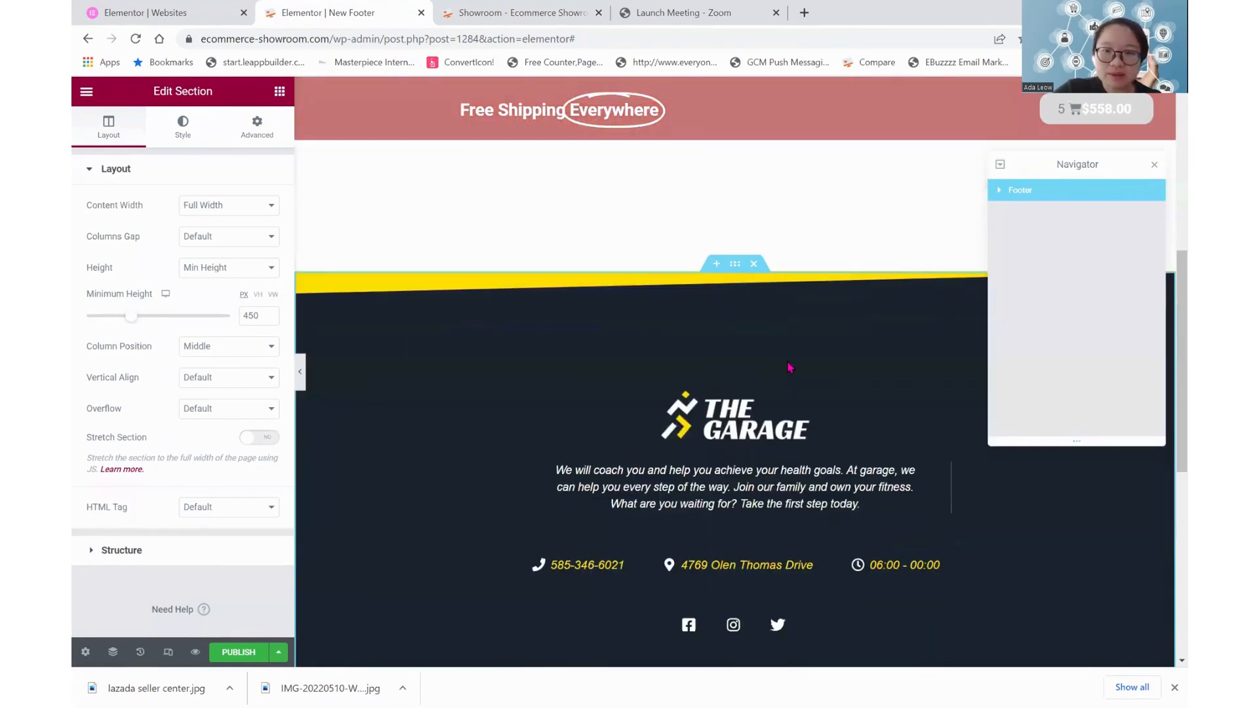
Inspect the editing options of the footer's logo image and description text, and delete the whole ready-made footer section
left_click(737, 433)
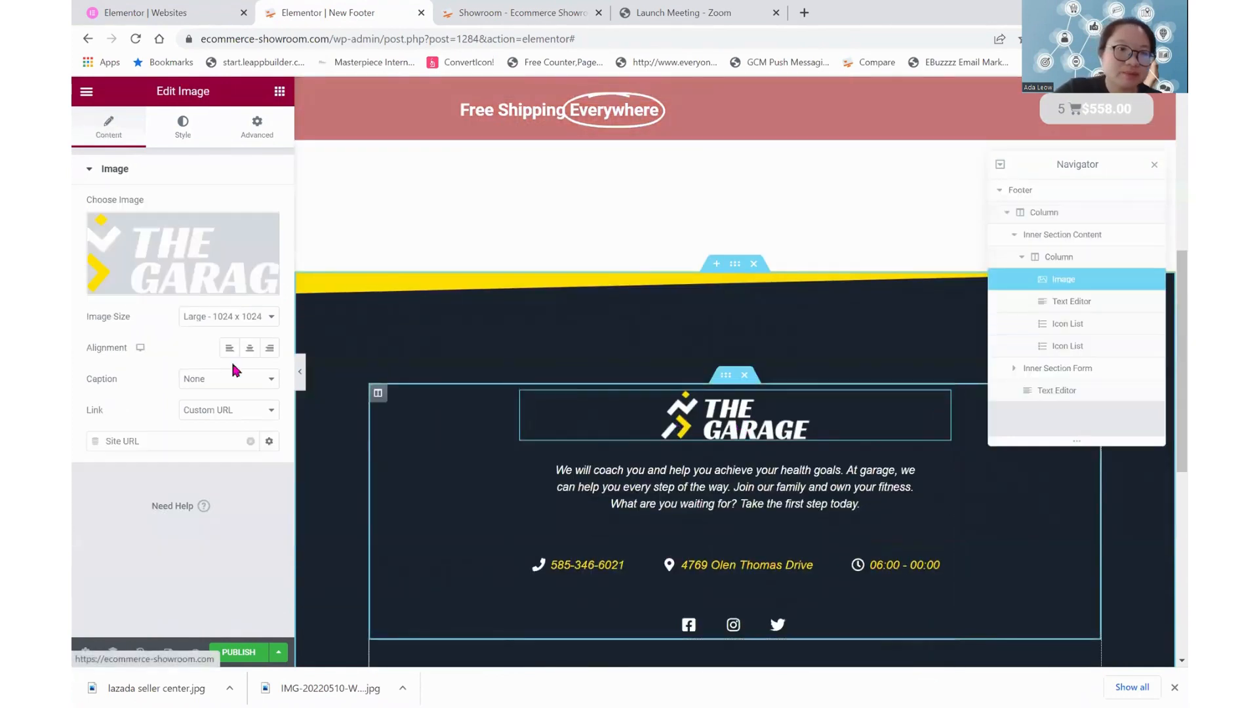
left_click(628, 487)
scroll(630, 489, "down", 2)
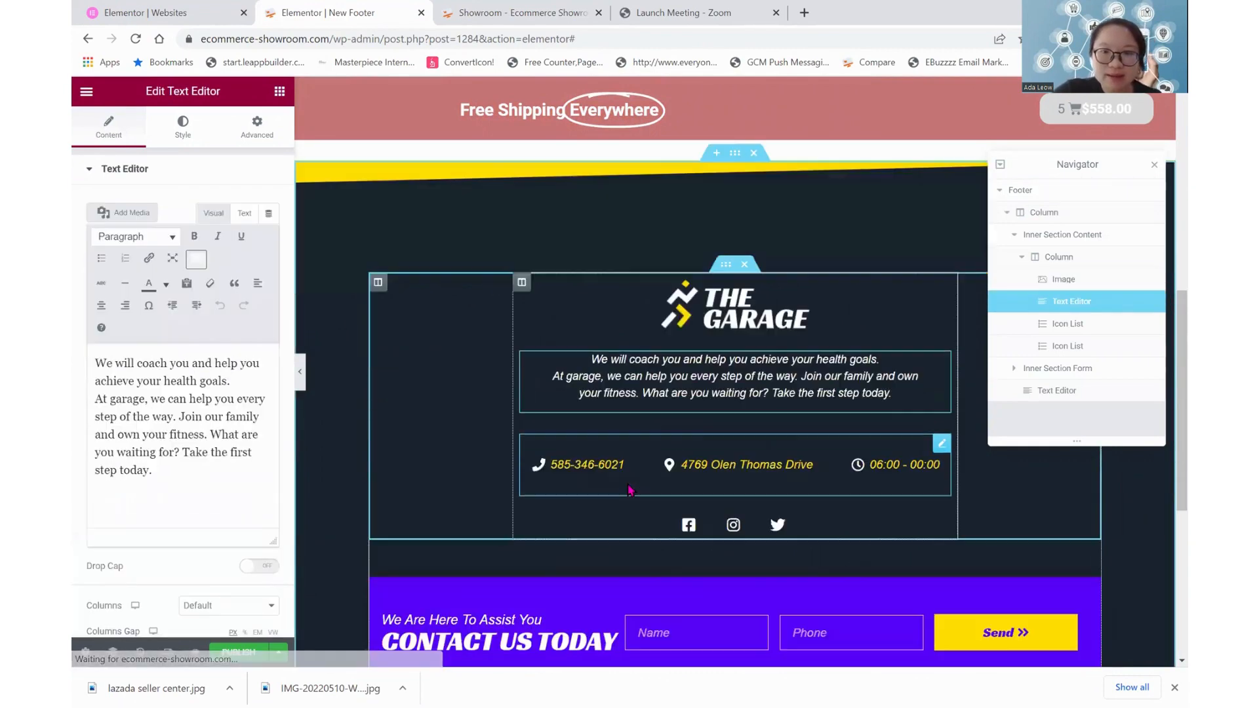
scroll(469, 453, "down", 5)
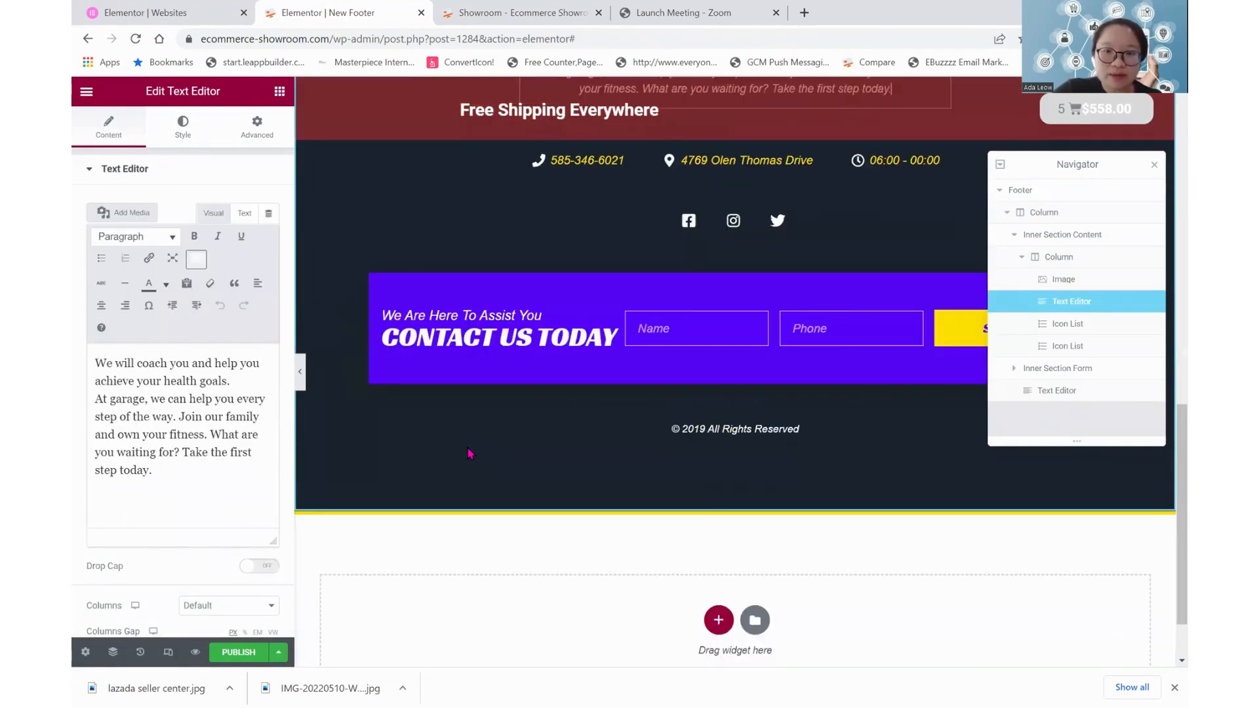
scroll(469, 452, "up", 5)
scroll(469, 453, "down", 1)
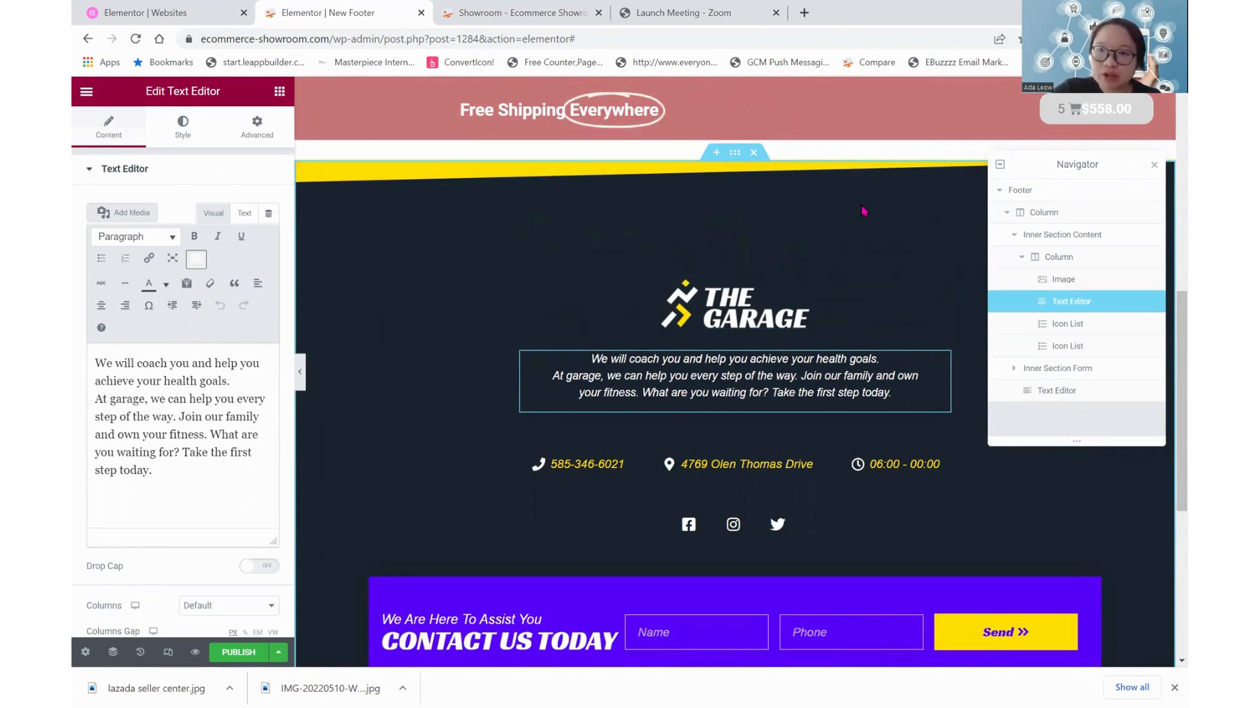
left_click(754, 156)
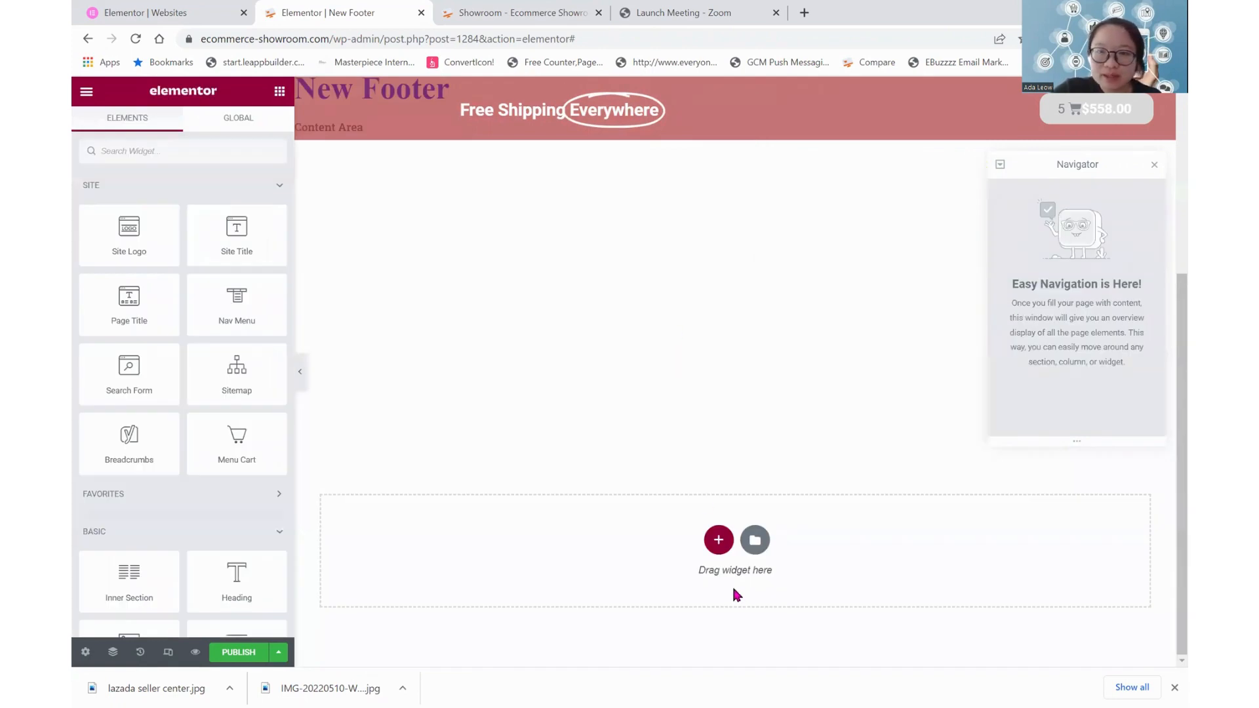
Add a new section with four equal columns and set its content width to Full Width
left_click(718, 541)
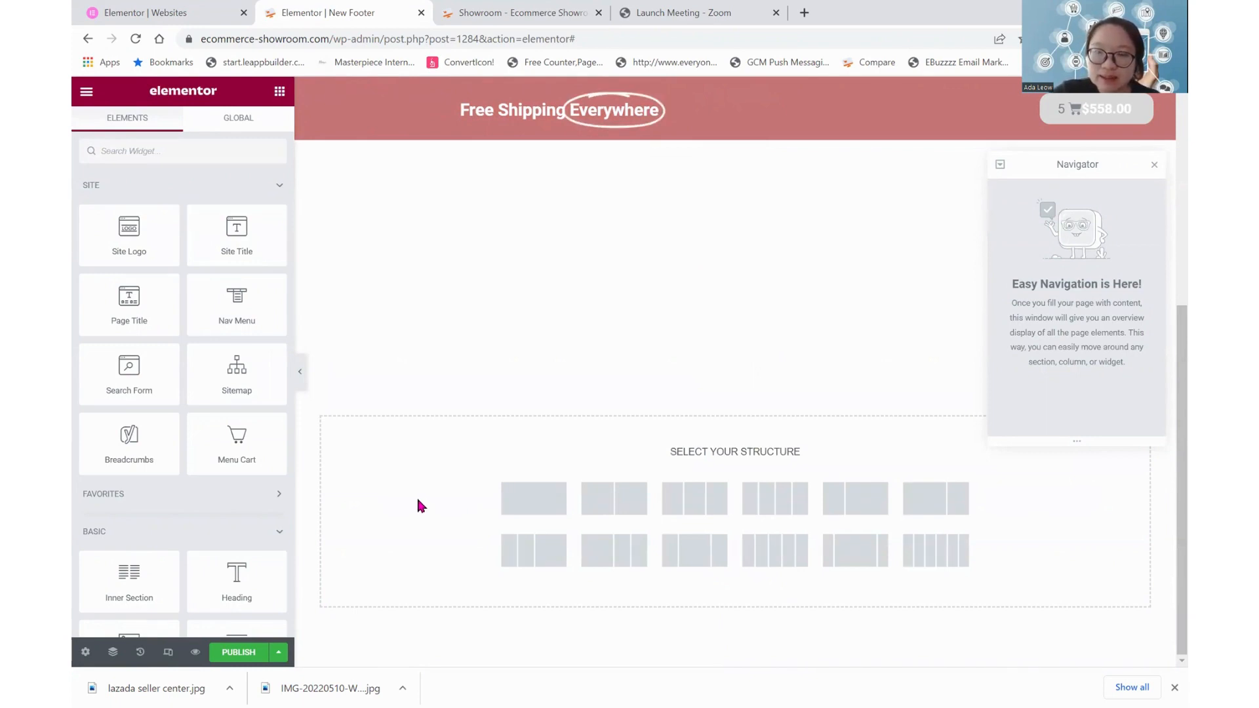
left_click(778, 511)
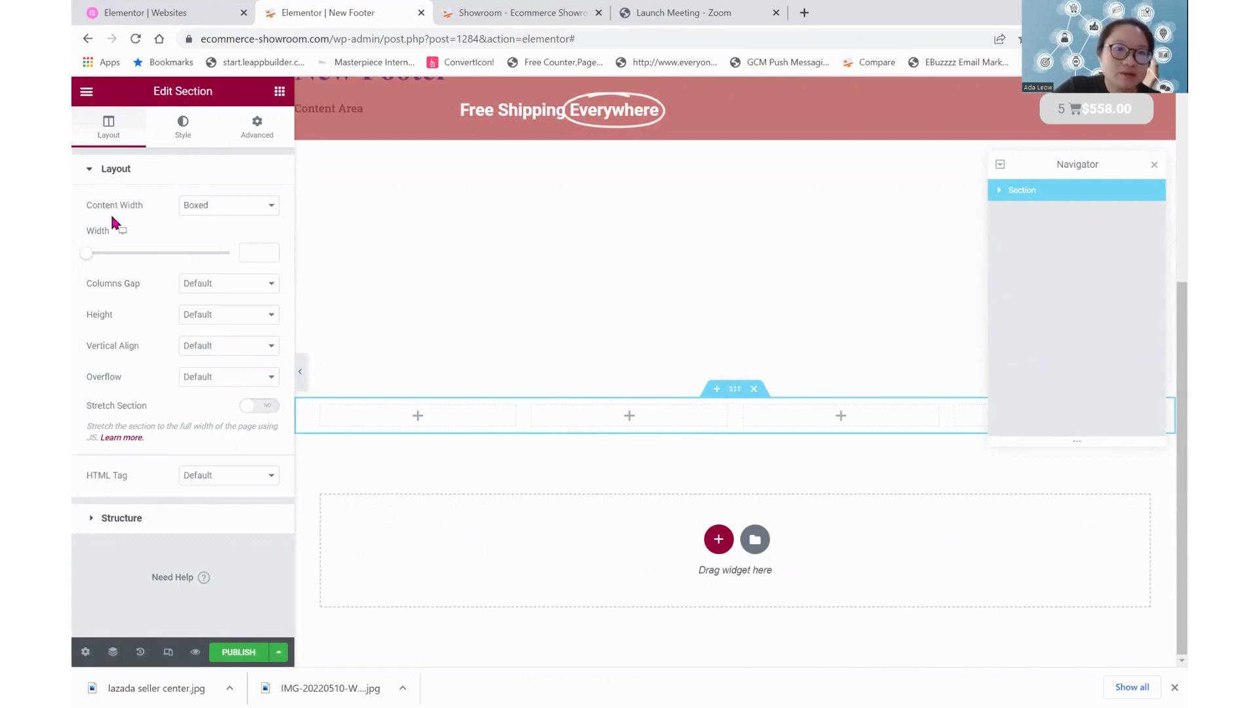
left_click(205, 207)
left_click(224, 235)
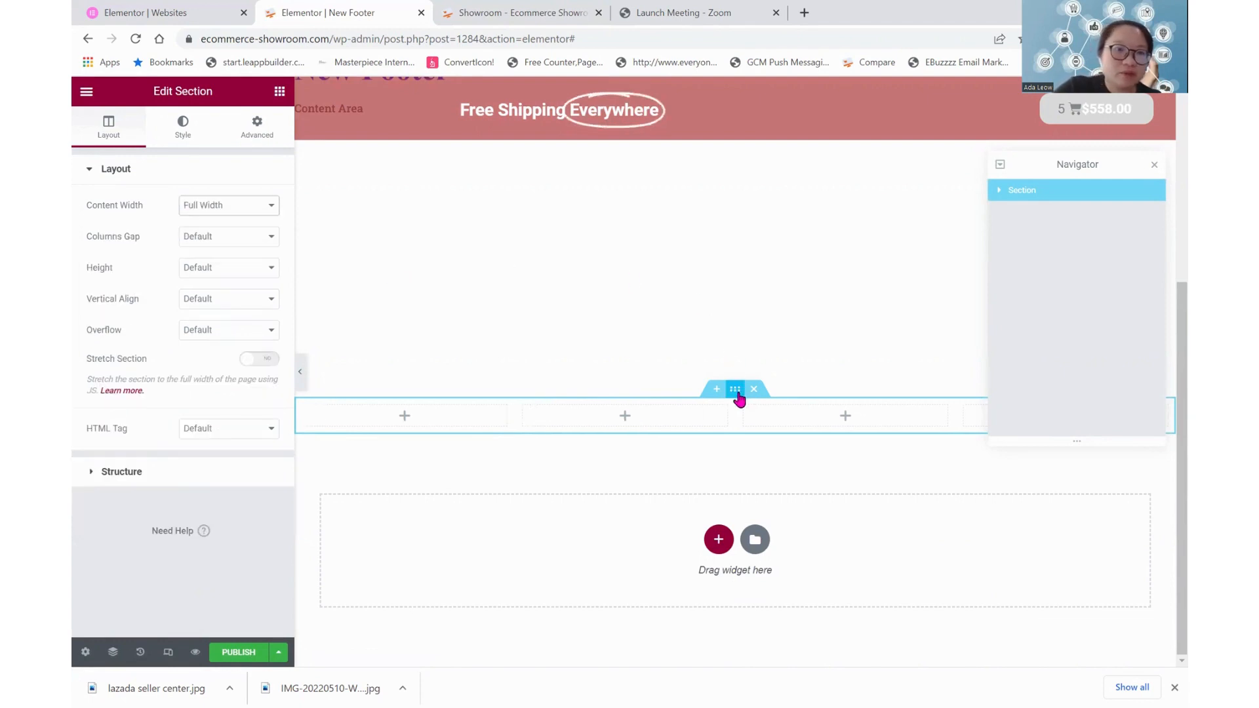
Give the four-column section a classic background in solid medium grey
left_click(177, 137)
left_click(210, 238)
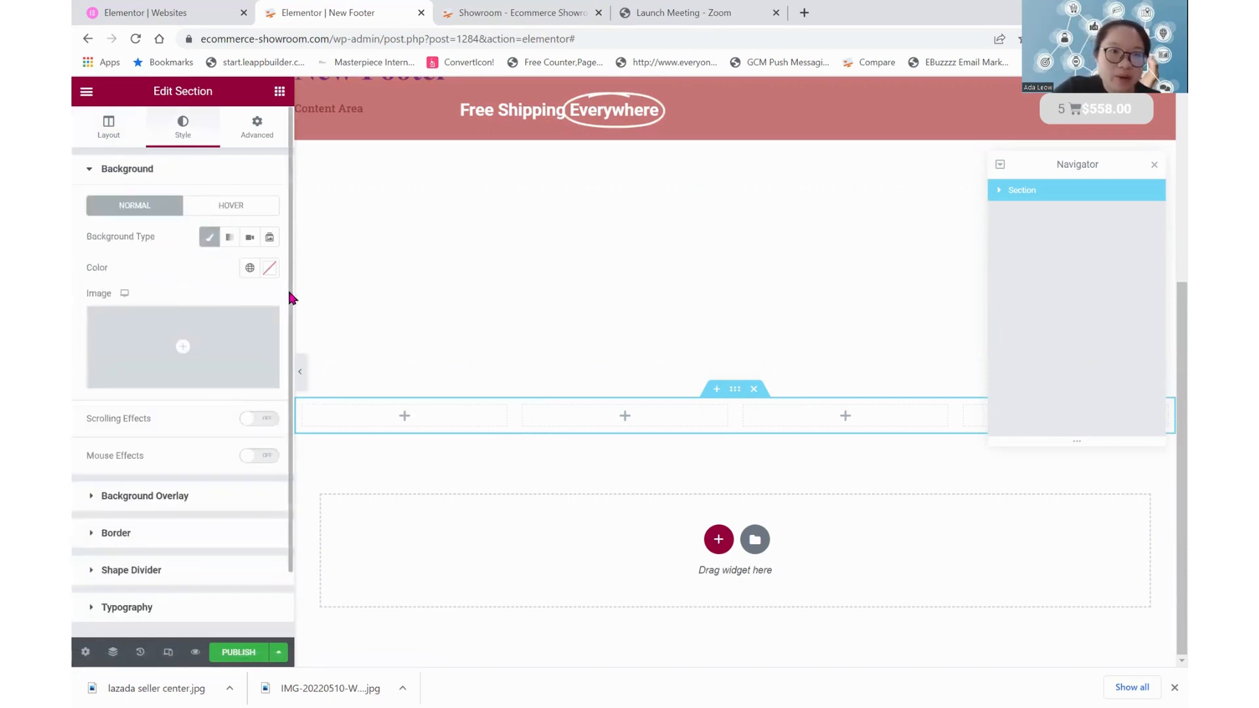
left_click(268, 269)
left_click_drag(121, 383, 79, 373)
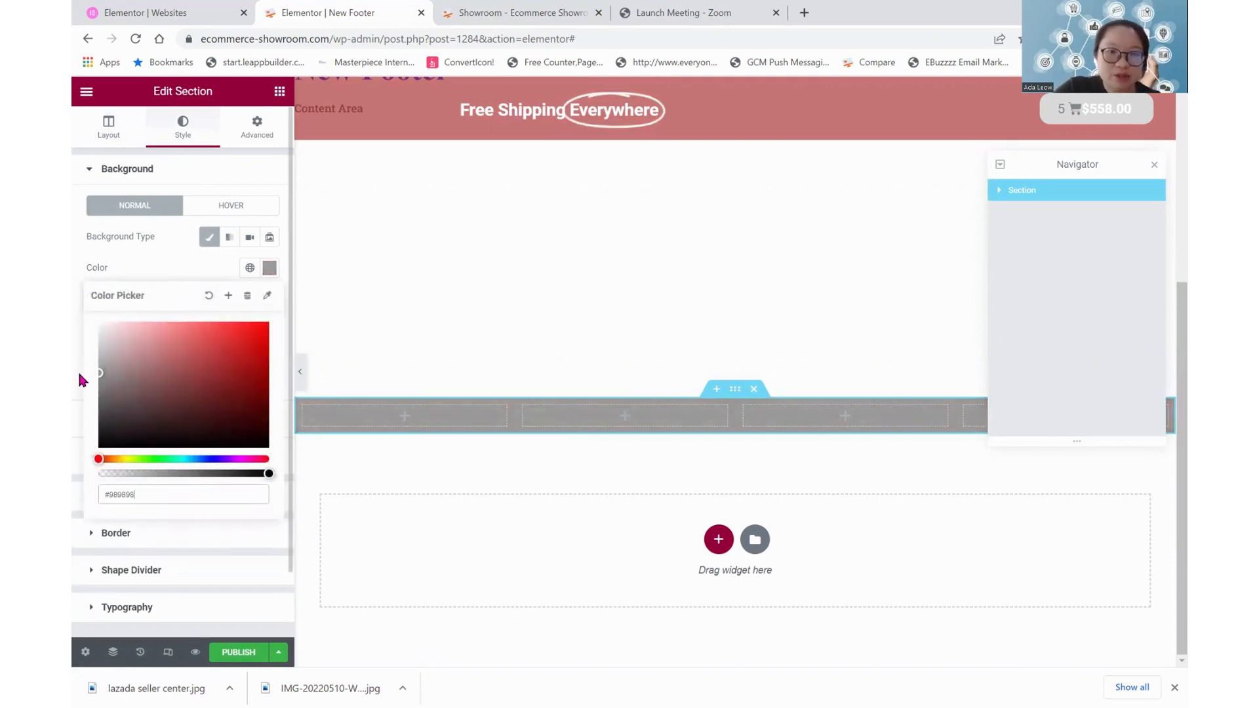
left_click(395, 303)
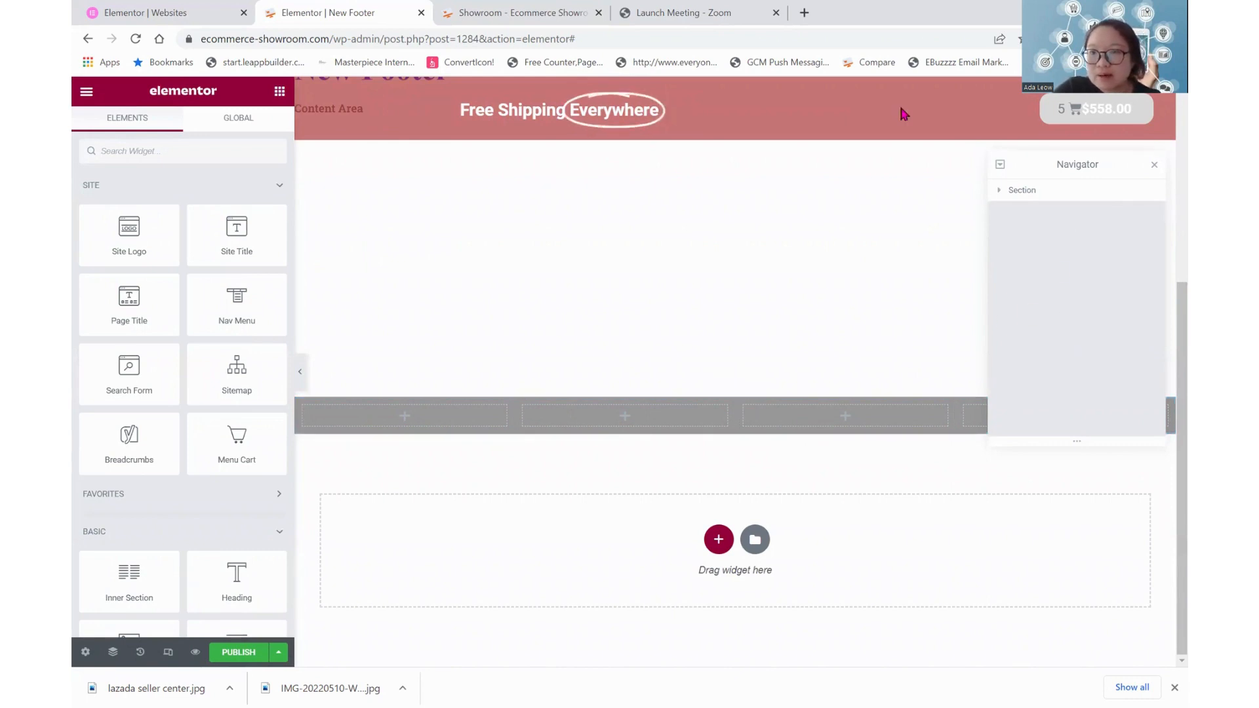
Place a Nav Menu widget in the section's first column and set its layout to Vertical
left_click(1154, 166)
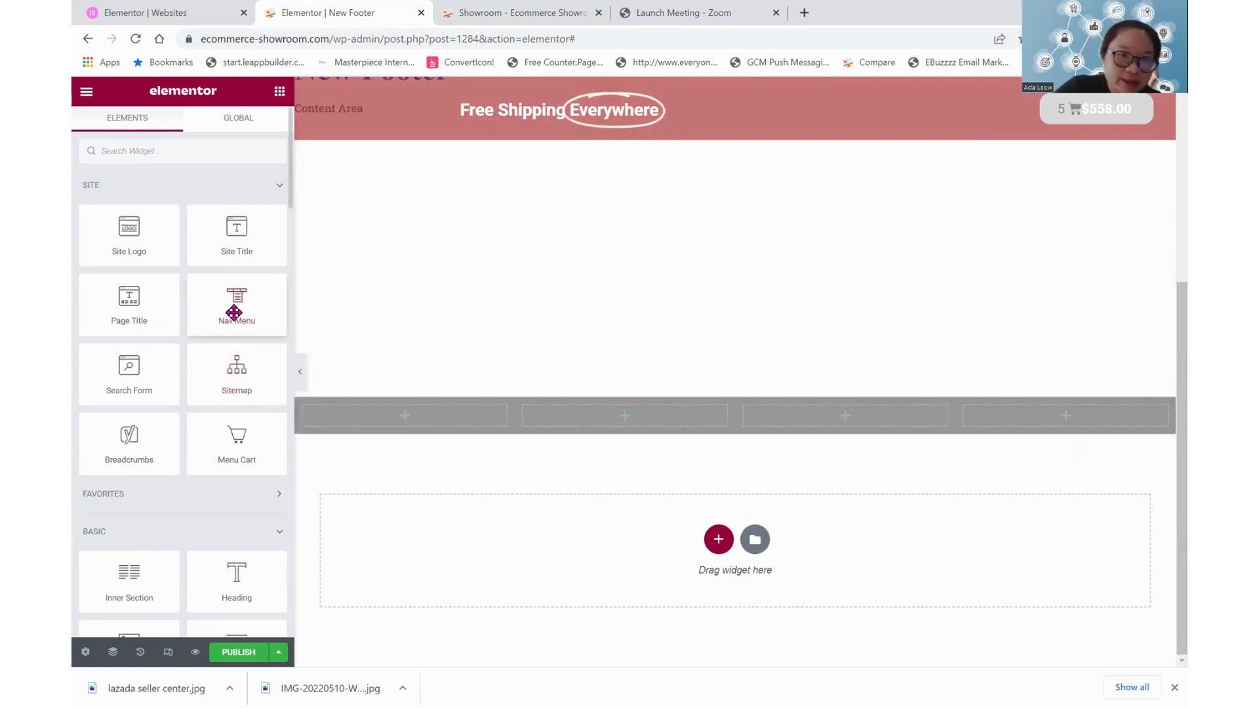
left_click_drag(235, 316, 411, 422)
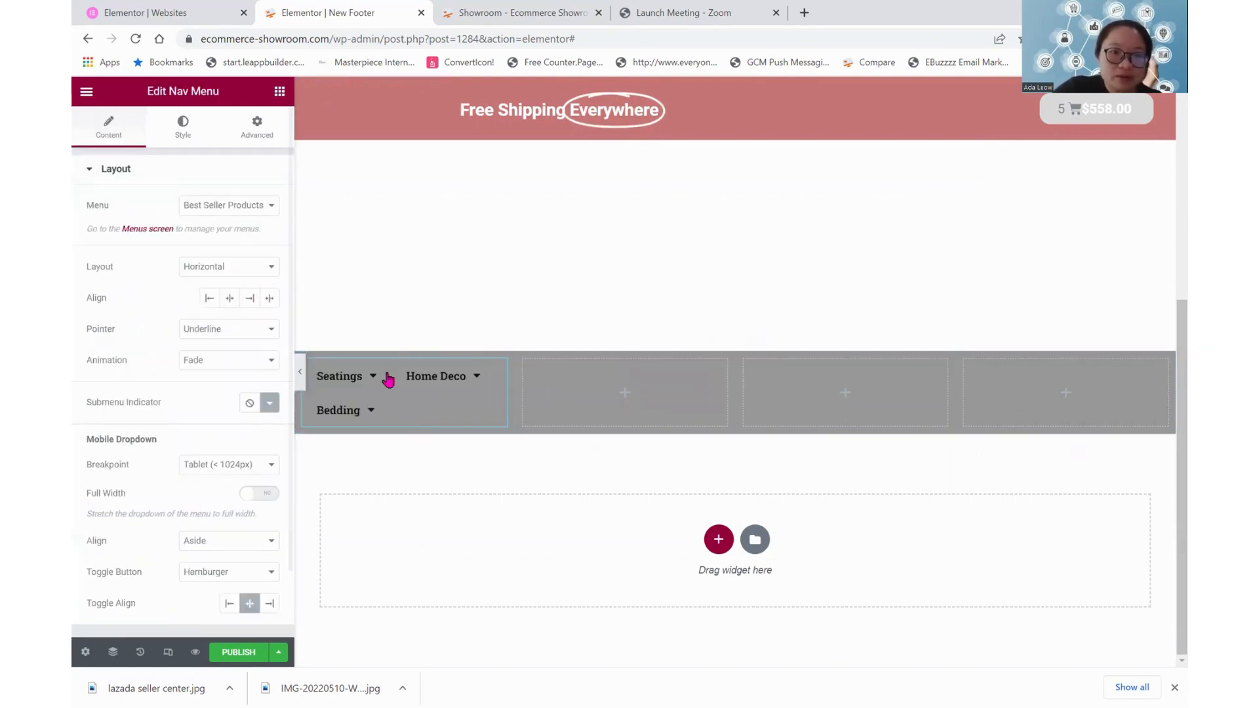
mouse_move(412, 385)
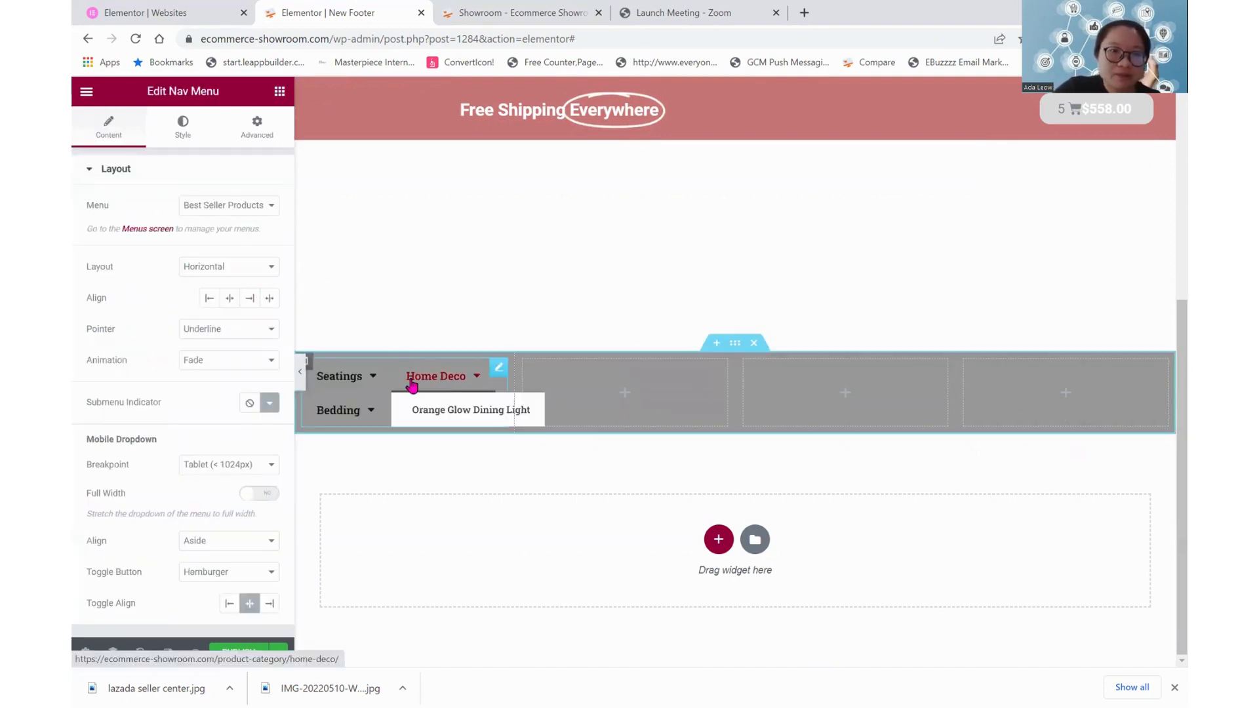
left_click(248, 270)
left_click(223, 295)
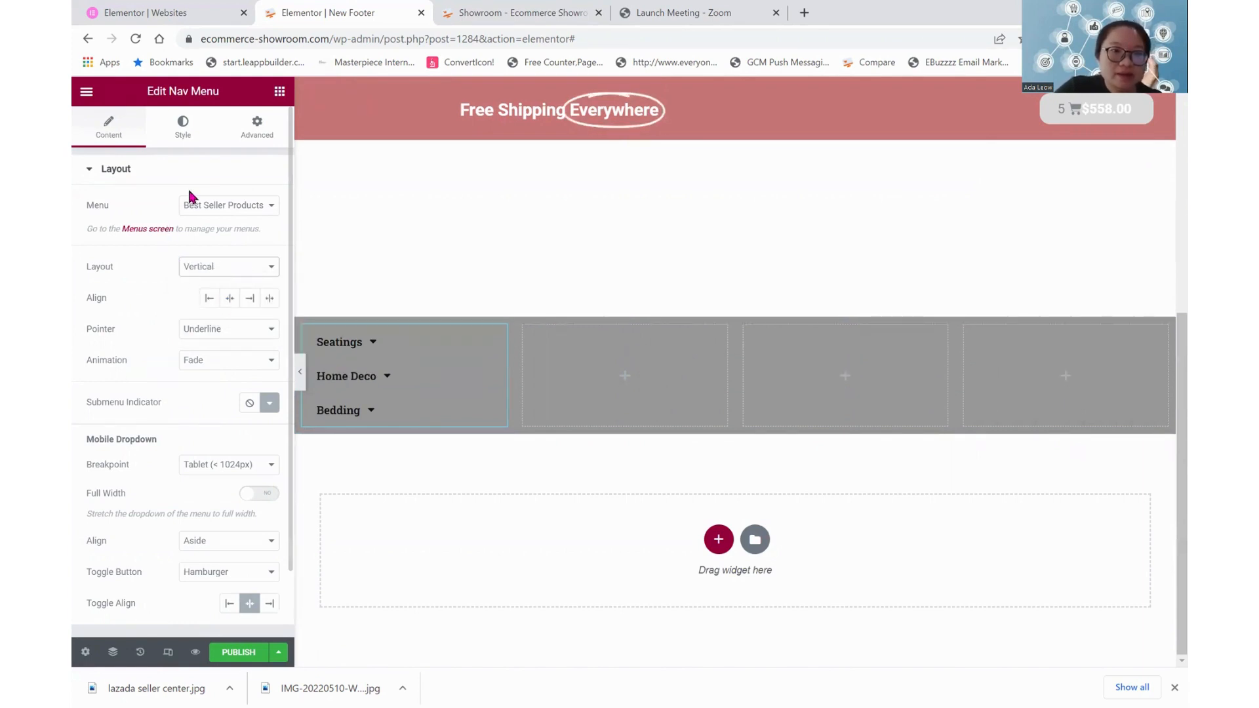
Make the first column's navigation widget show the General menu
left_click(250, 207)
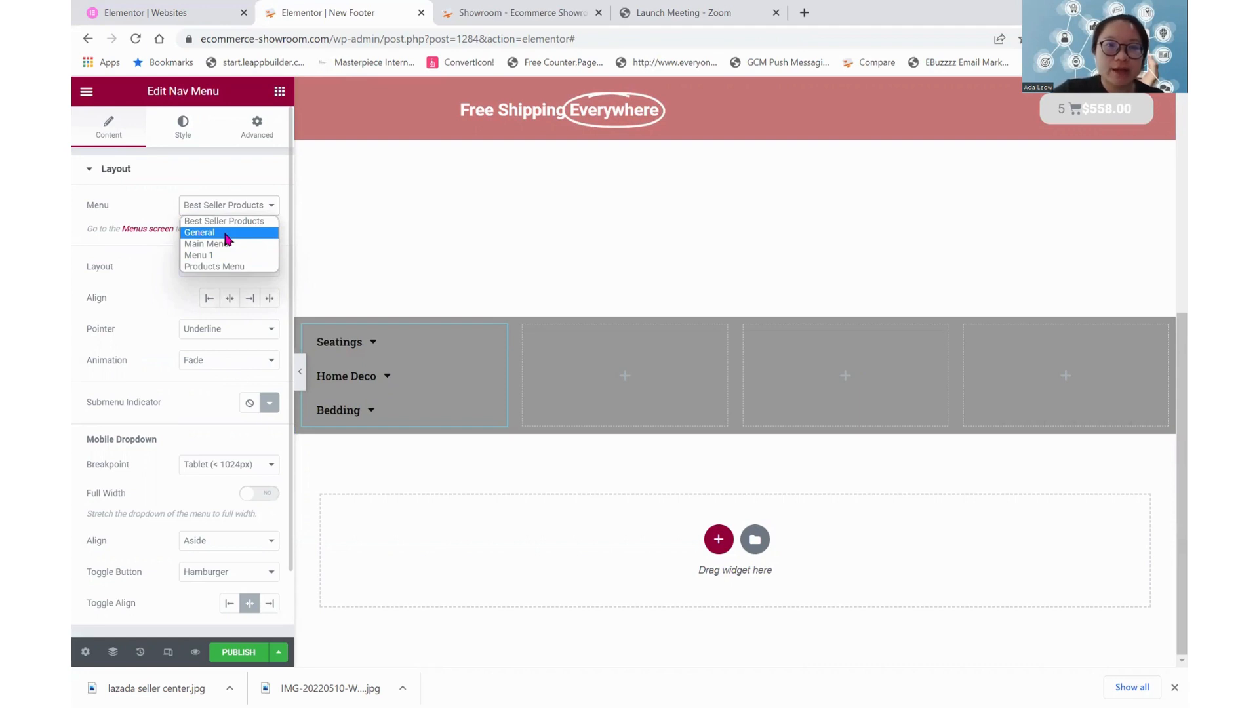
left_click(226, 234)
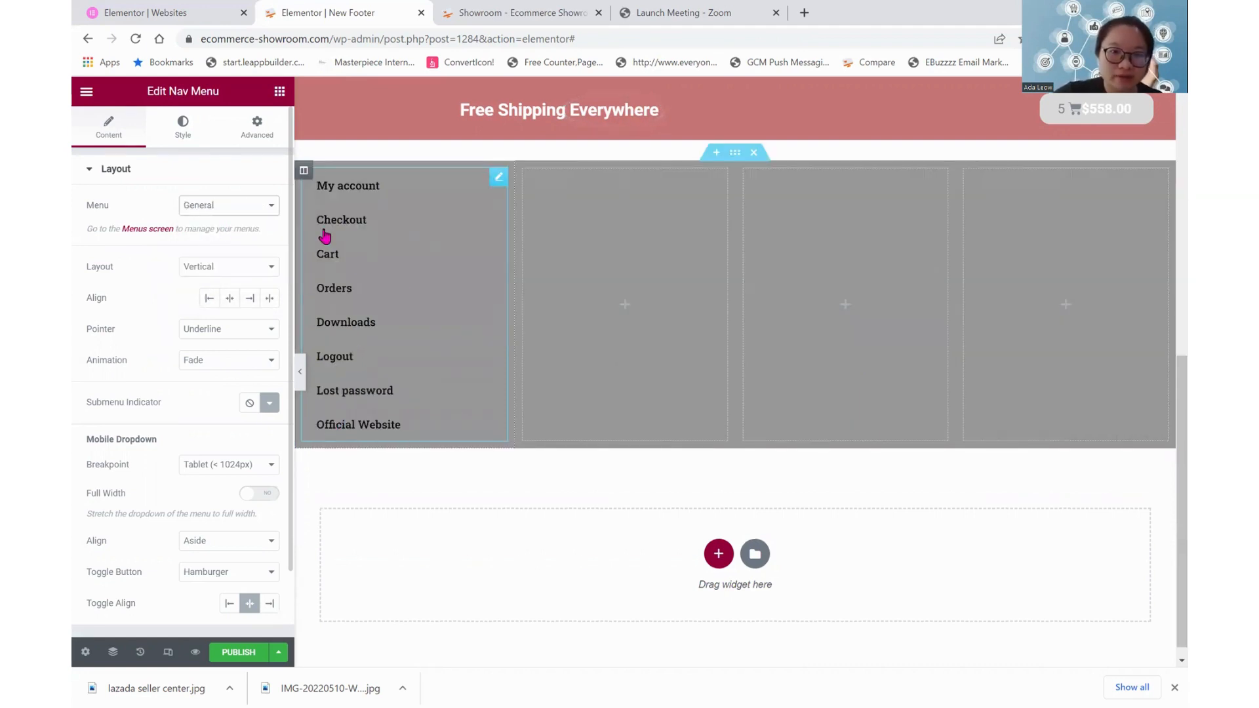
scroll(385, 479, "up", 1)
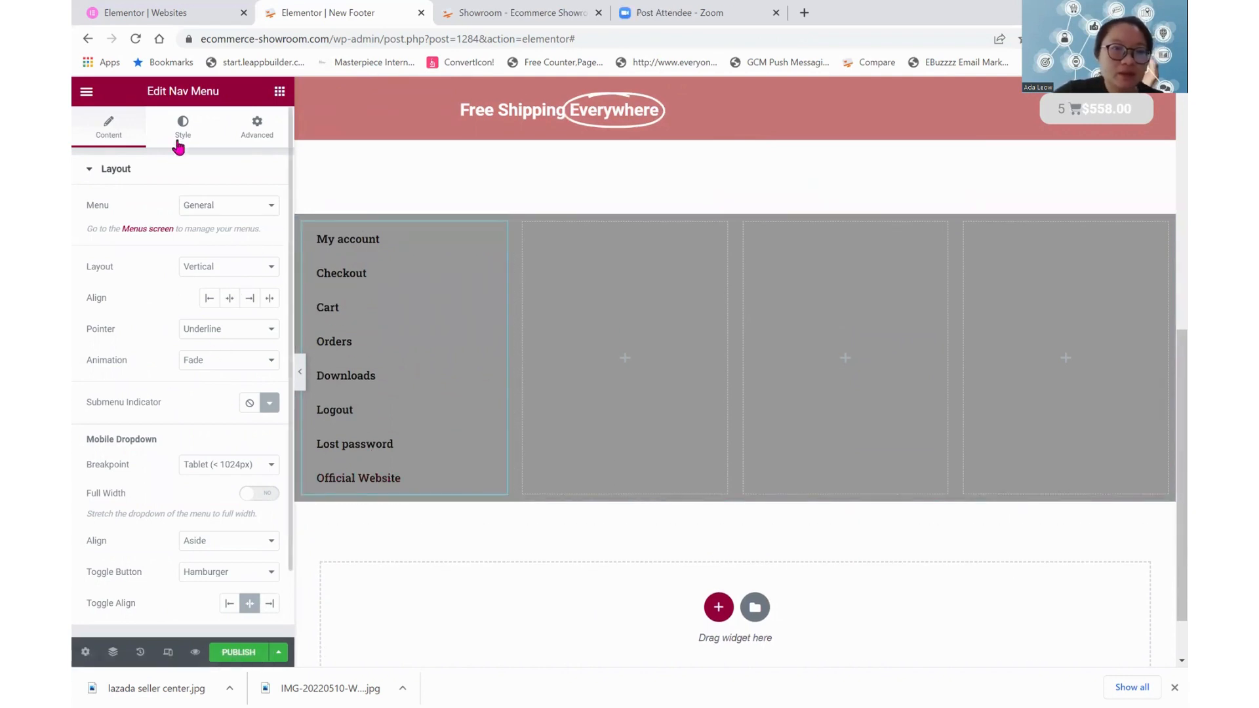
Add a Heading widget above the first column's menu and title it General
left_click(280, 92)
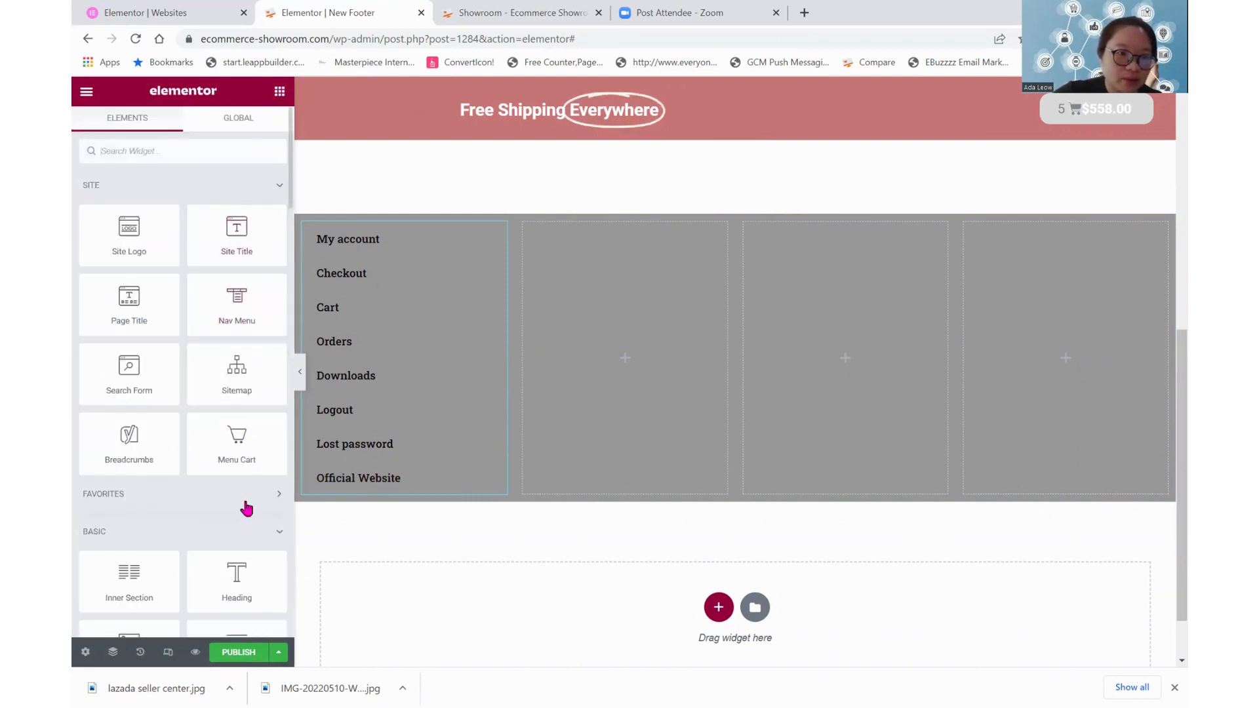
left_click_drag(236, 575, 332, 410)
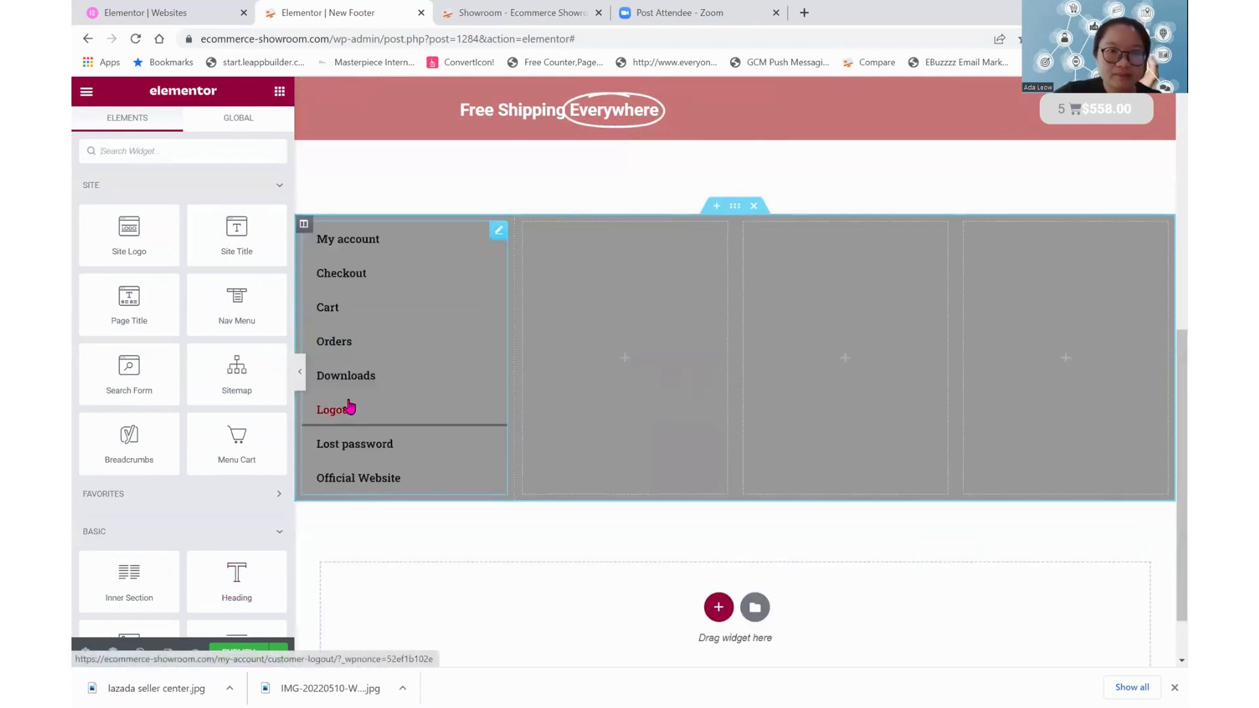
left_click_drag(259, 563, 385, 239)
left_click(213, 223)
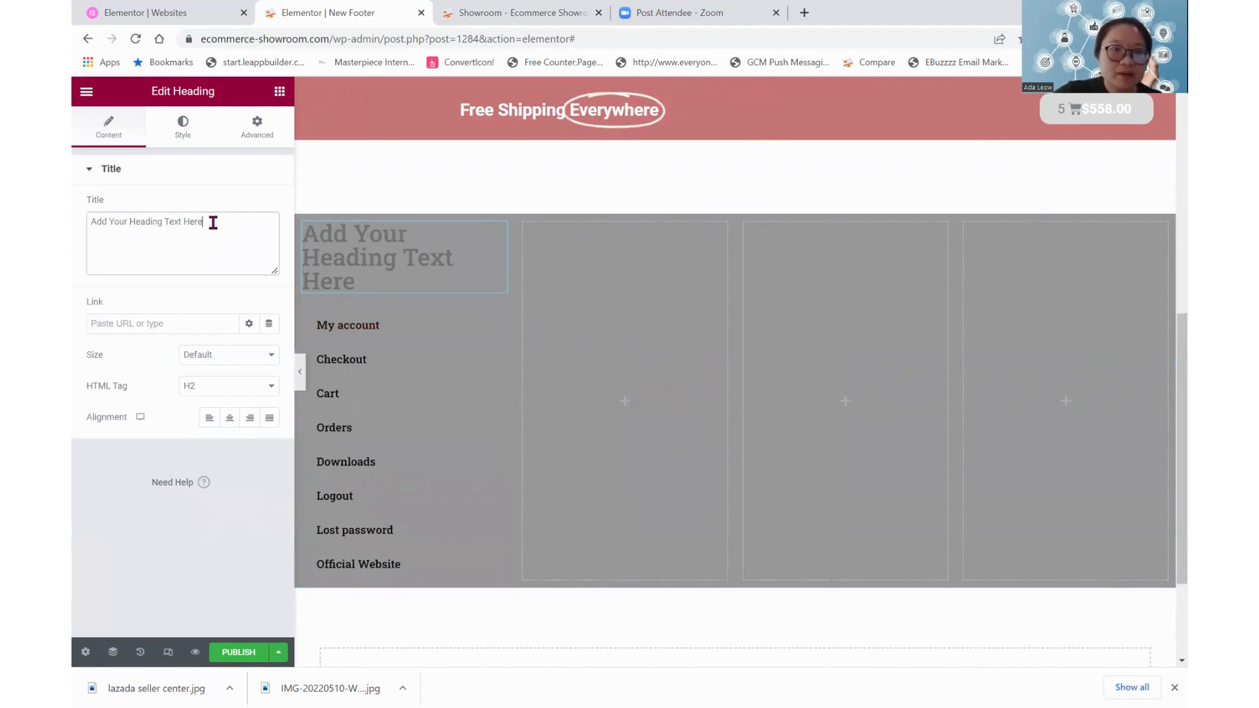
left_click_drag(213, 223, 75, 246)
type("Gernee")
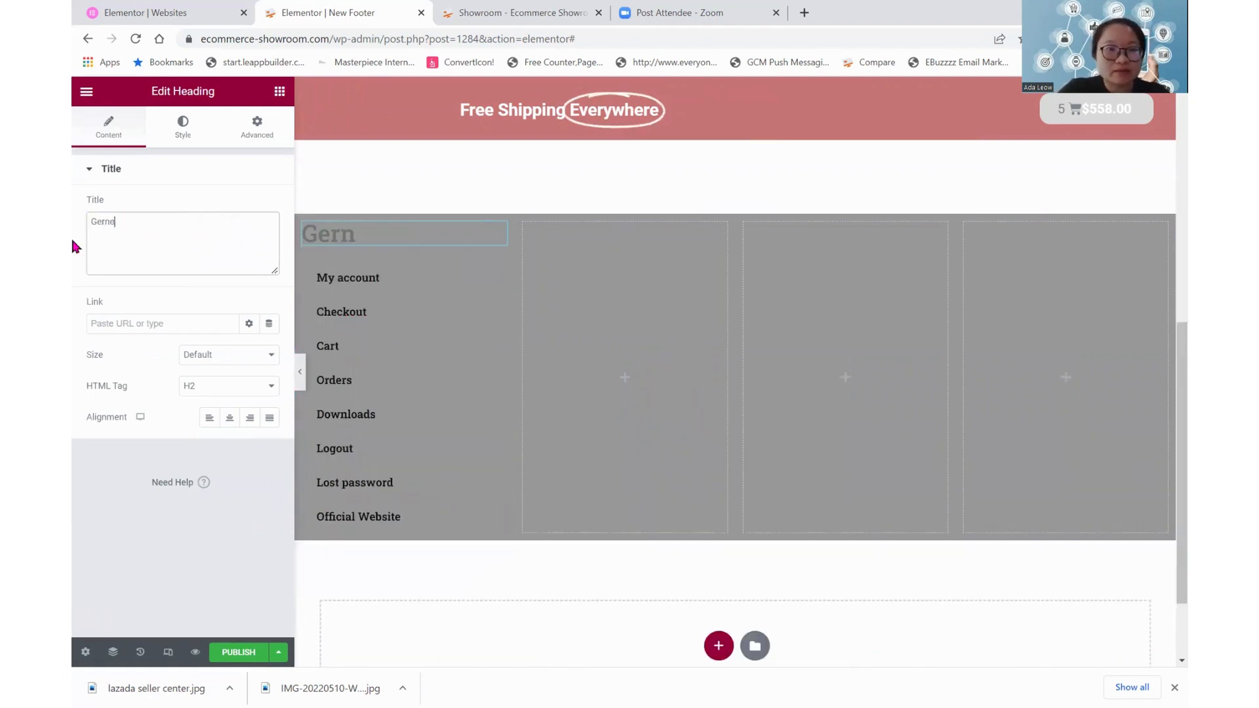
key("BackSpace")
key("BackSpace")
key("BackSpace")
key("BackSpace")
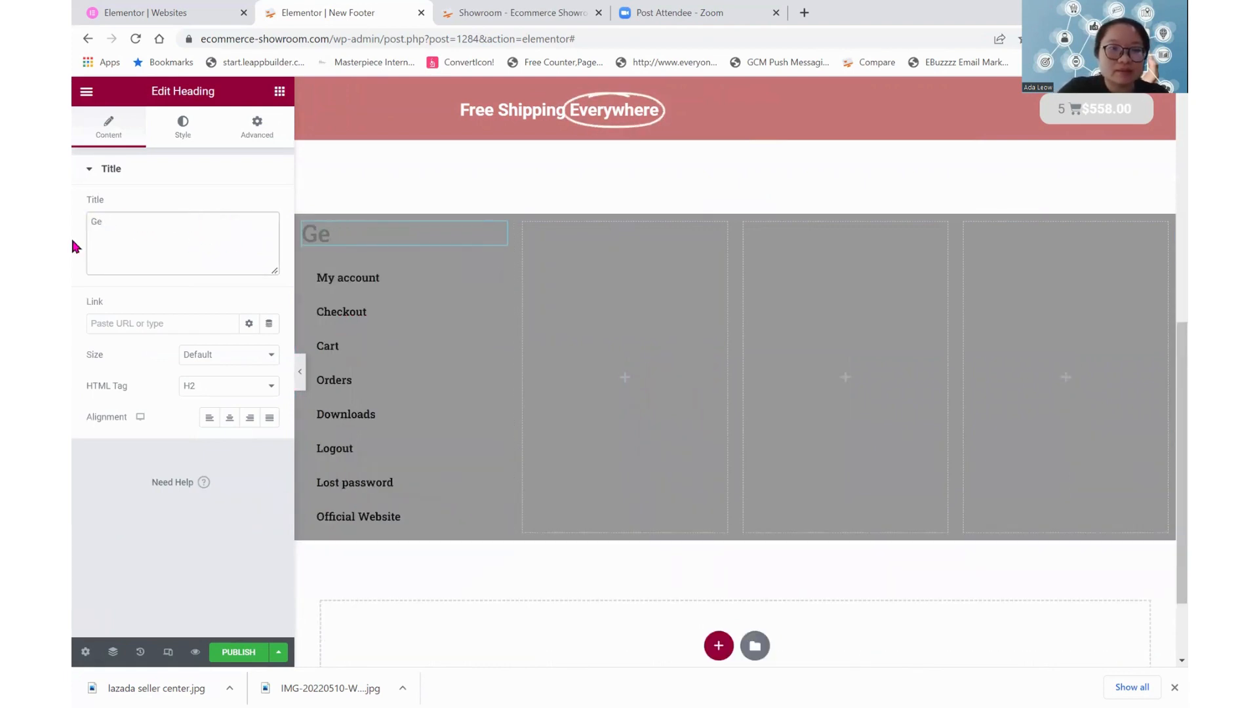
type("neral")
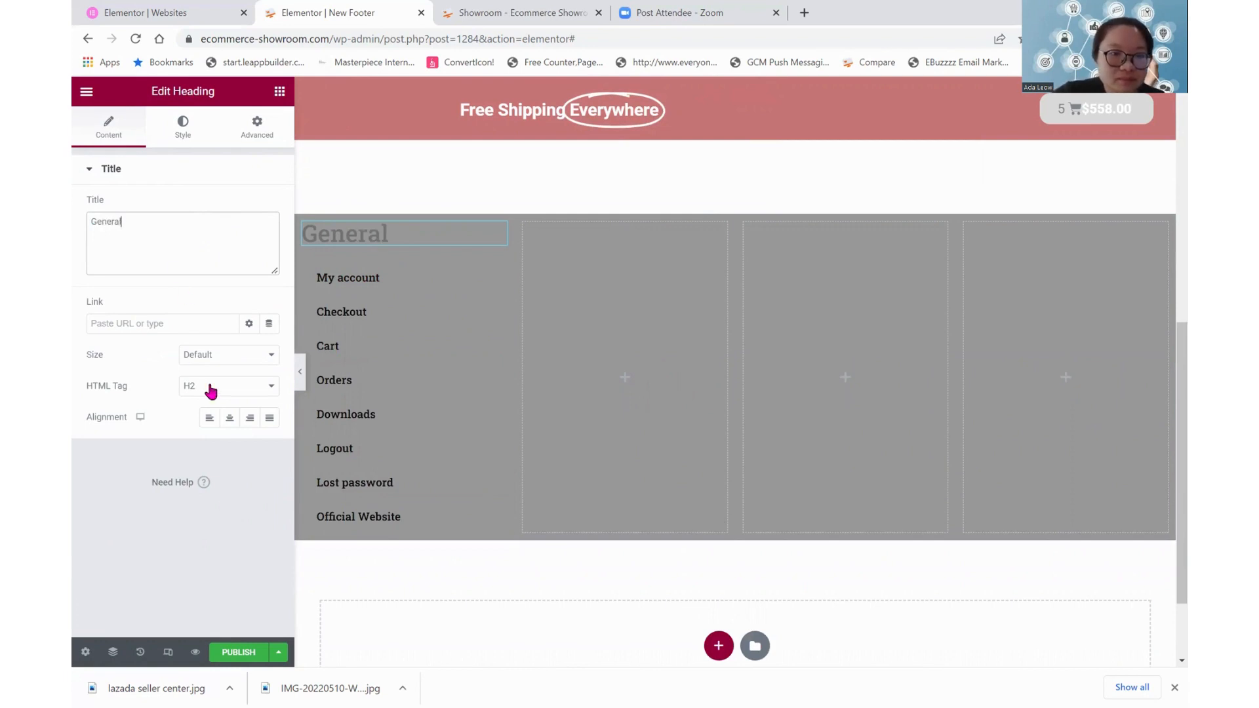
Set the General heading's HTML tag to H4 and centre its text
left_click(210, 392)
left_click(200, 444)
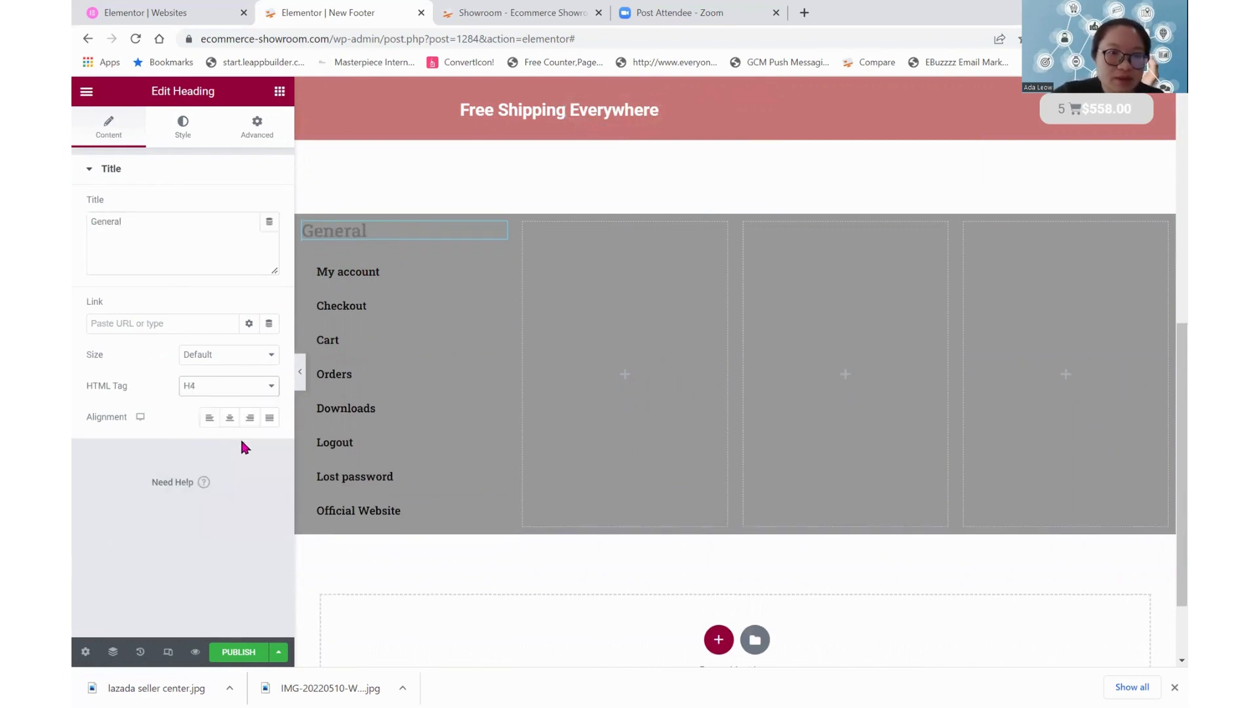
left_click(230, 418)
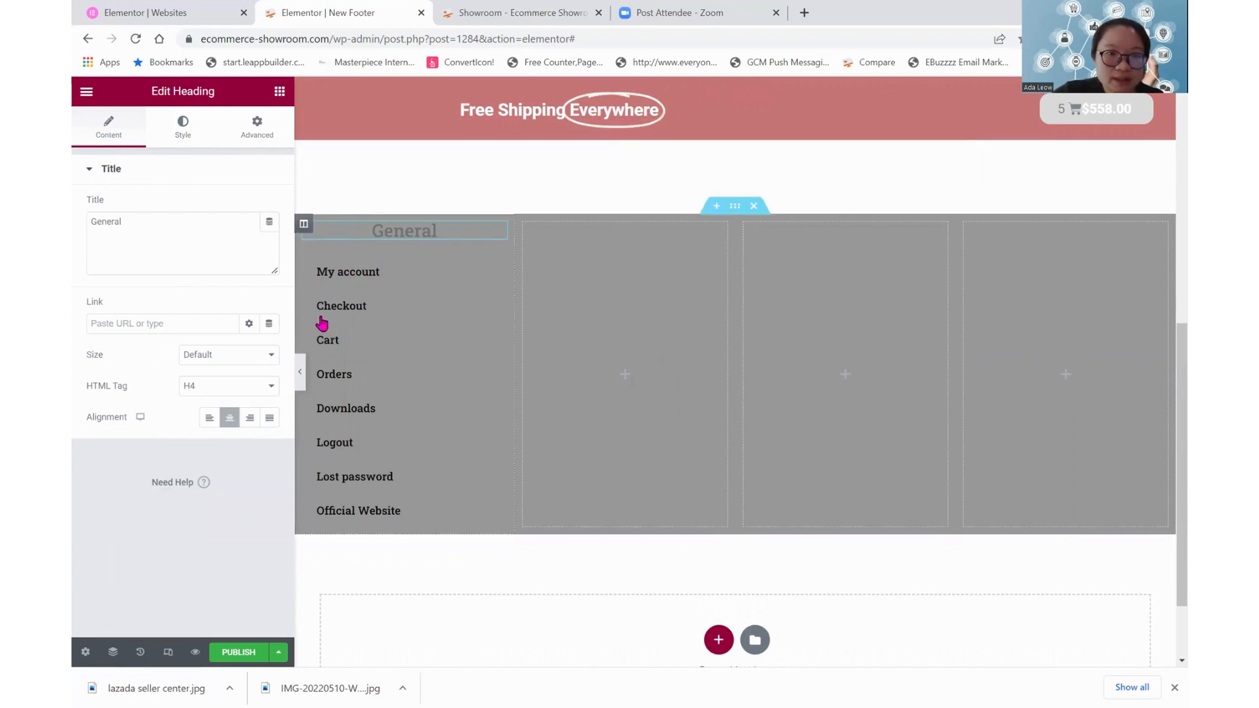
Centre-align the items of the navigation menu below the General heading
left_click(345, 302)
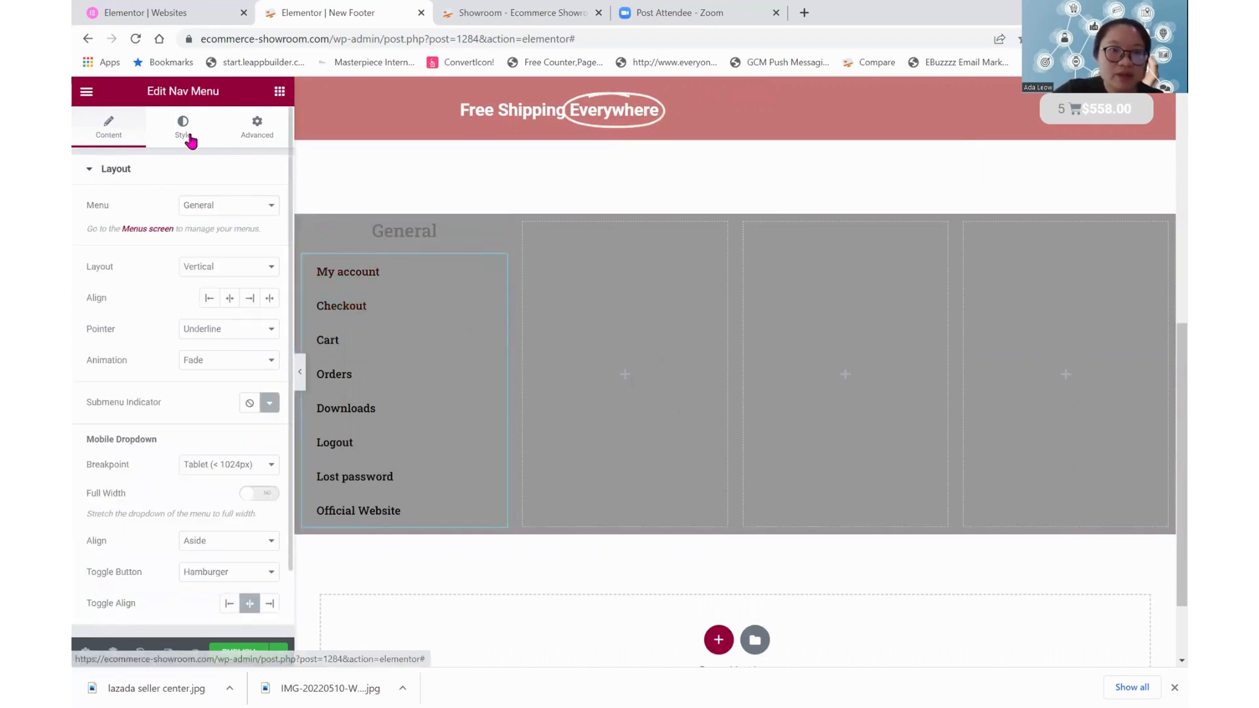
left_click(186, 134)
left_click(112, 131)
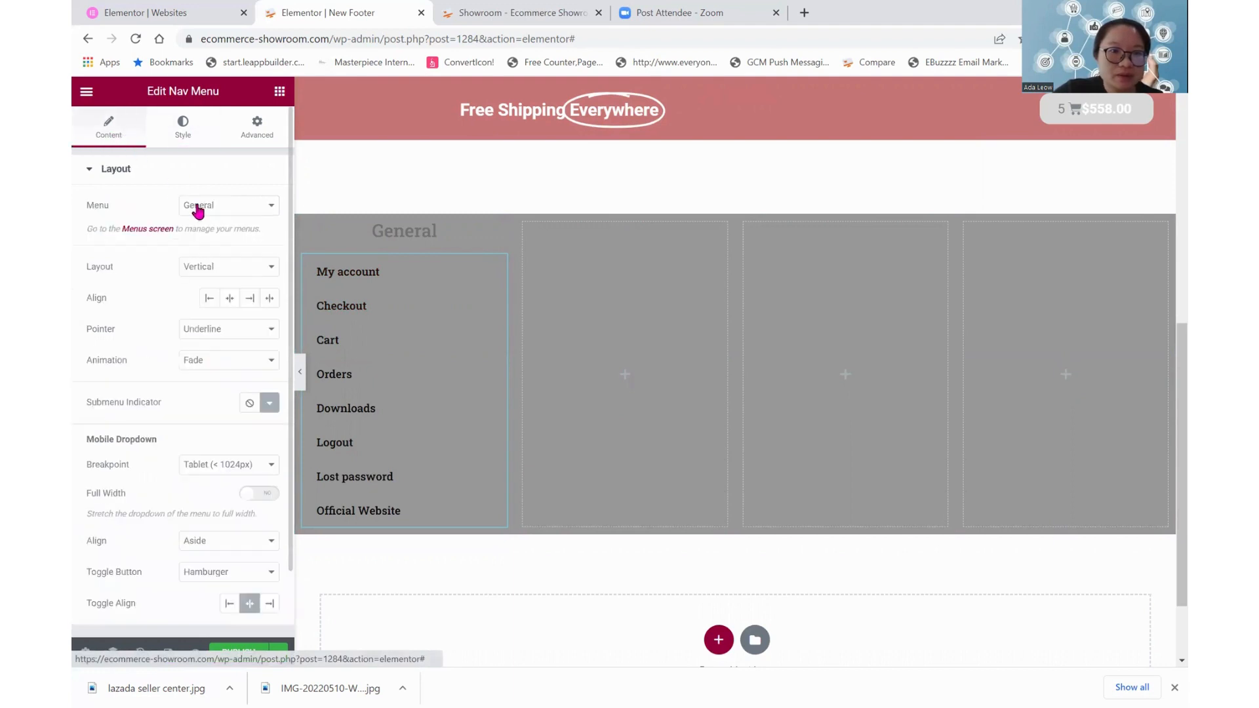
left_click(230, 299)
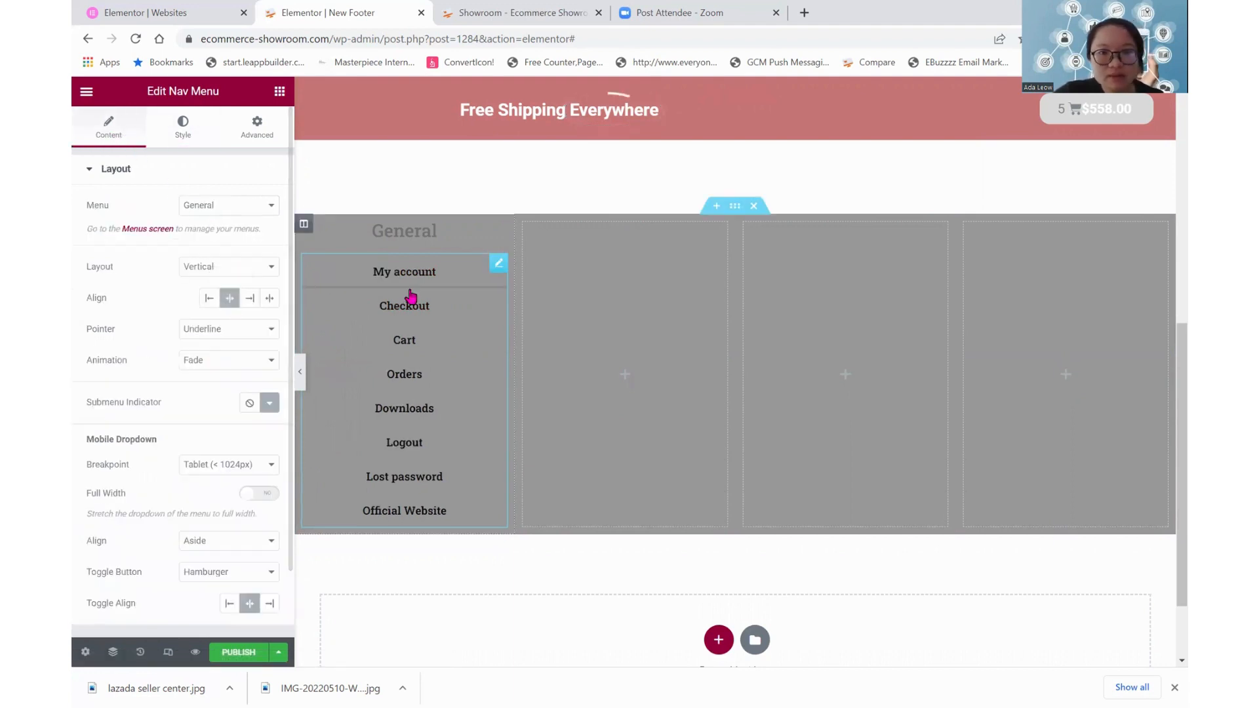
Change the General heading's text colour to white and check its typography options
left_click(399, 230)
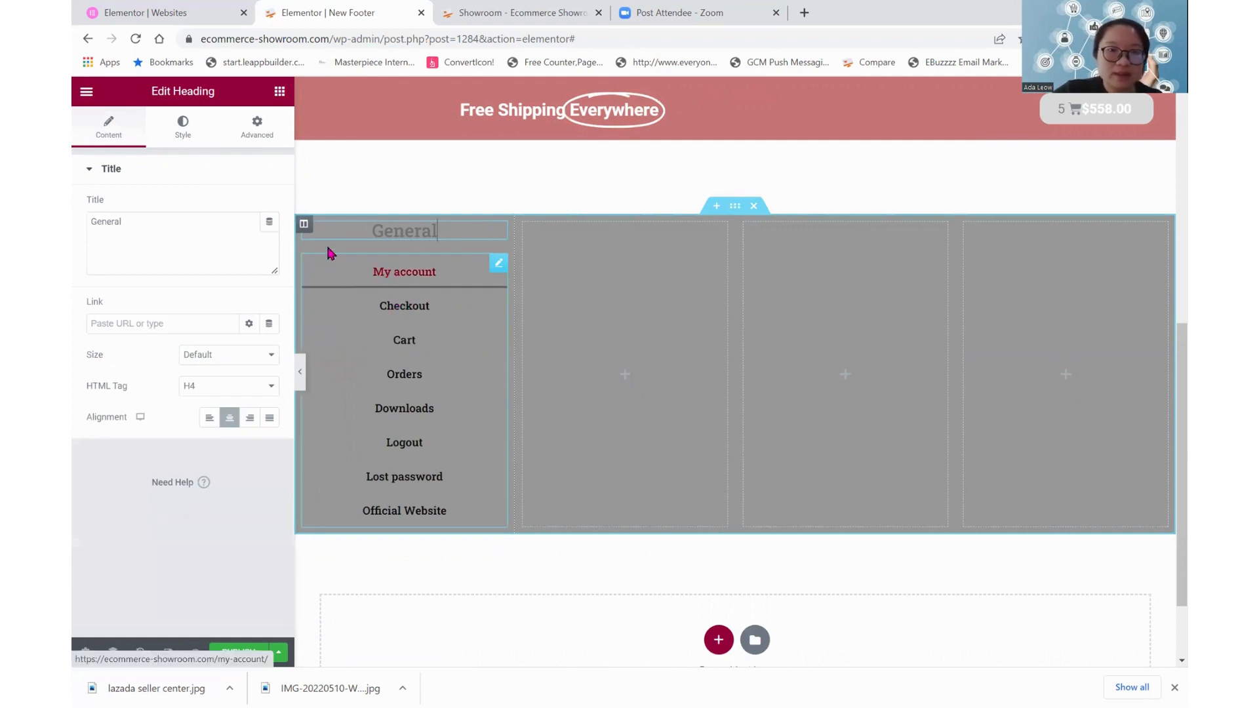
left_click(183, 128)
left_click(269, 206)
left_click_drag(219, 281, 73, 278)
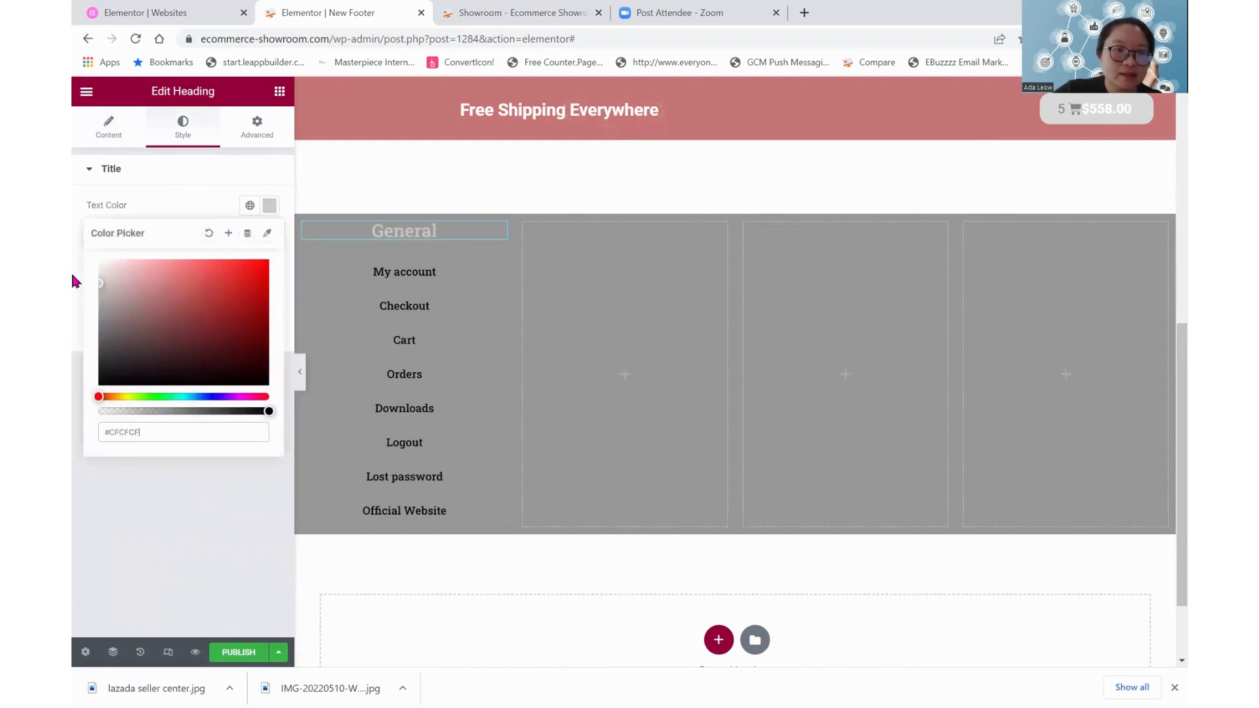
left_click(156, 177)
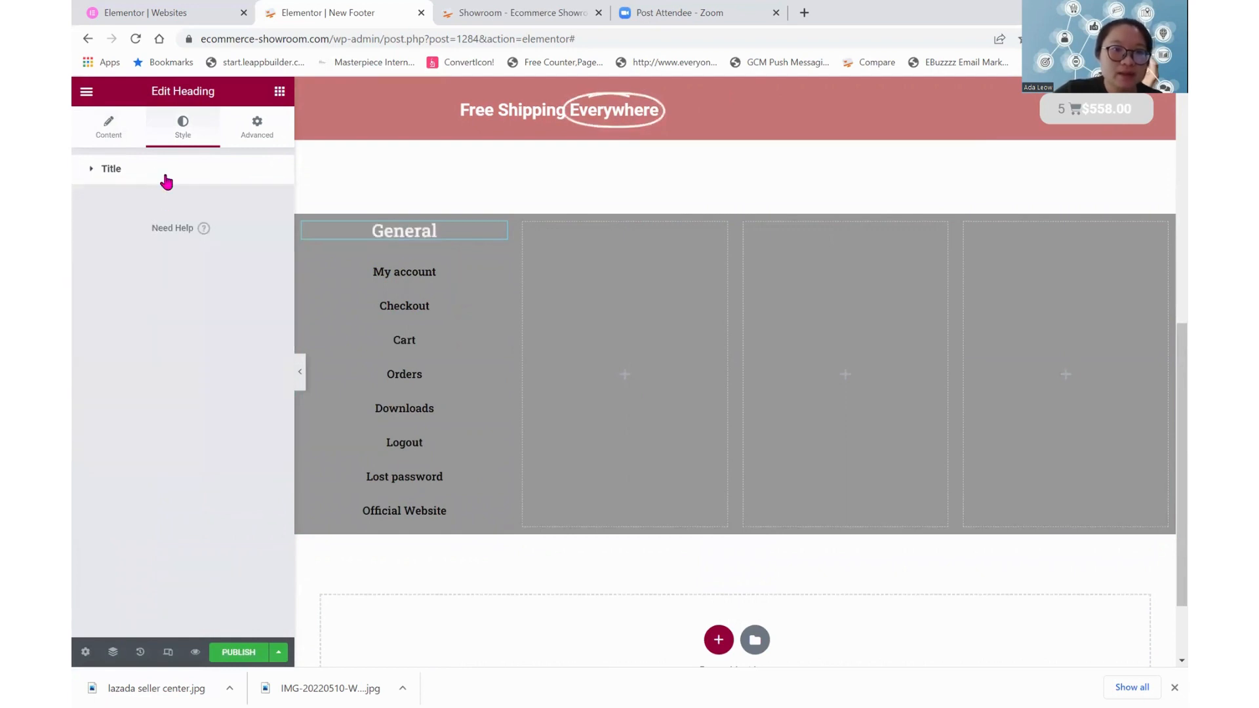
left_click(166, 183)
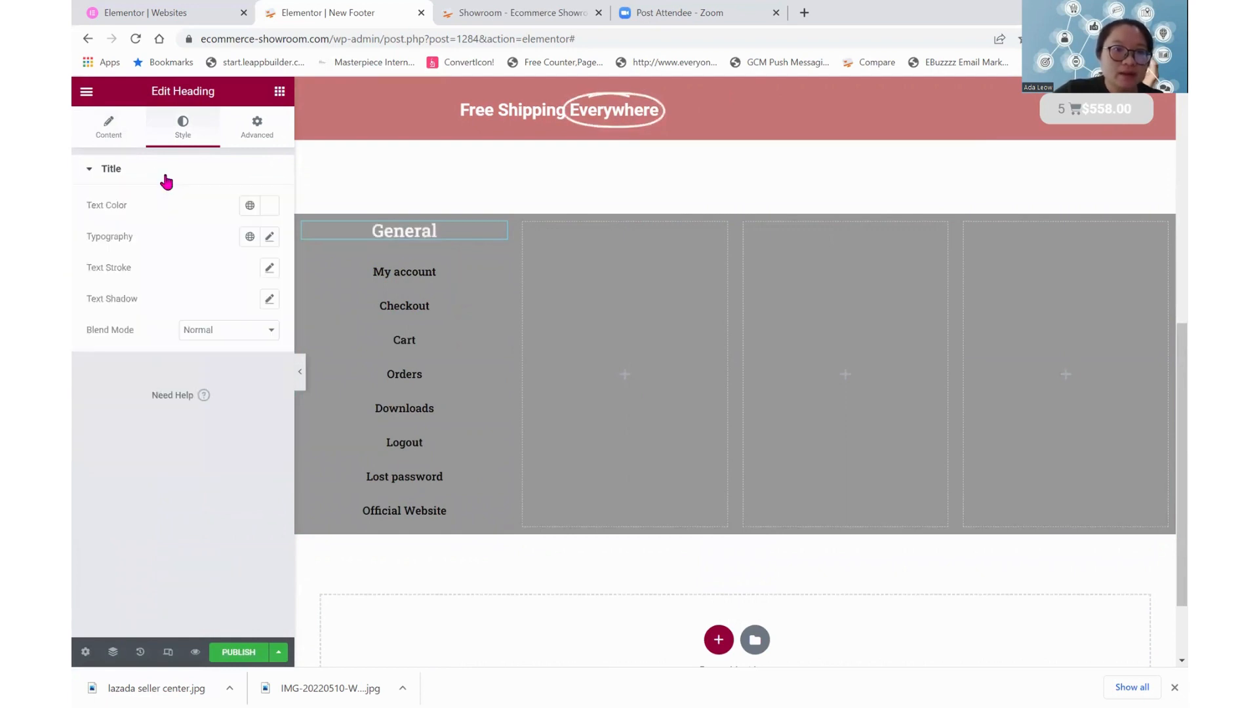
left_click(270, 238)
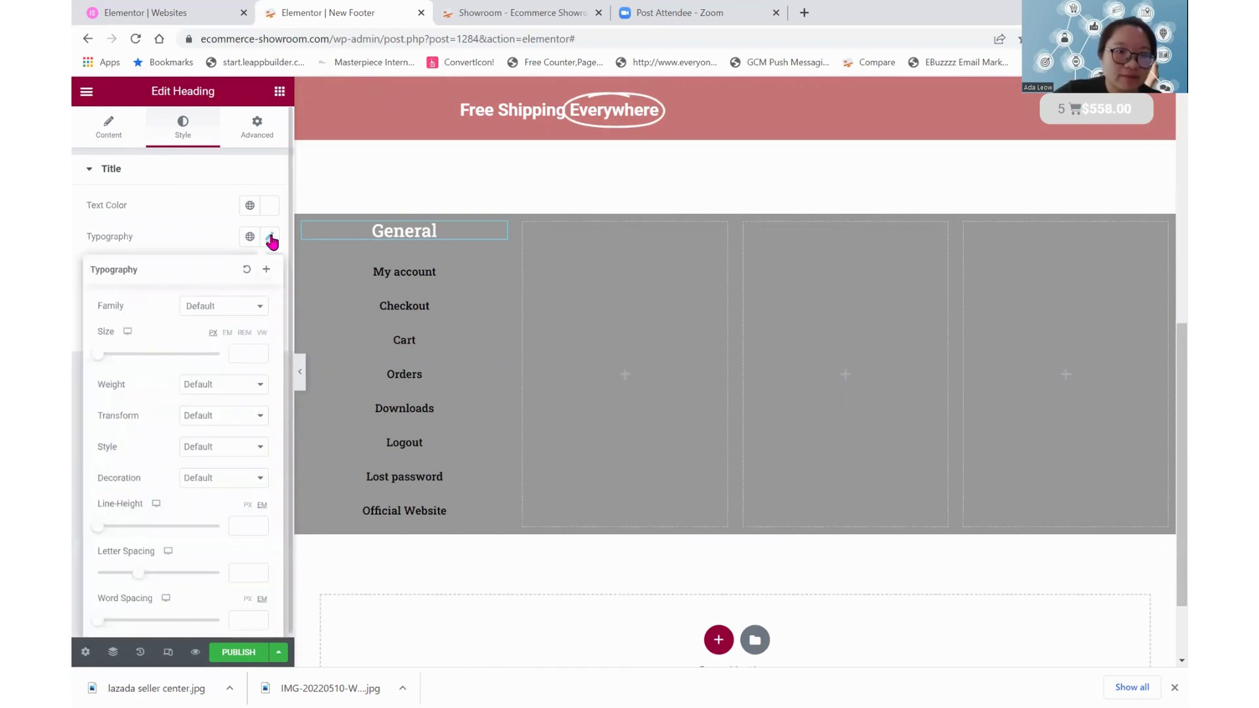
left_click(180, 211)
Try the Overline, Double Line and Framed pointer styles on the navigation menu, and set its pointer to Background
left_click(419, 288)
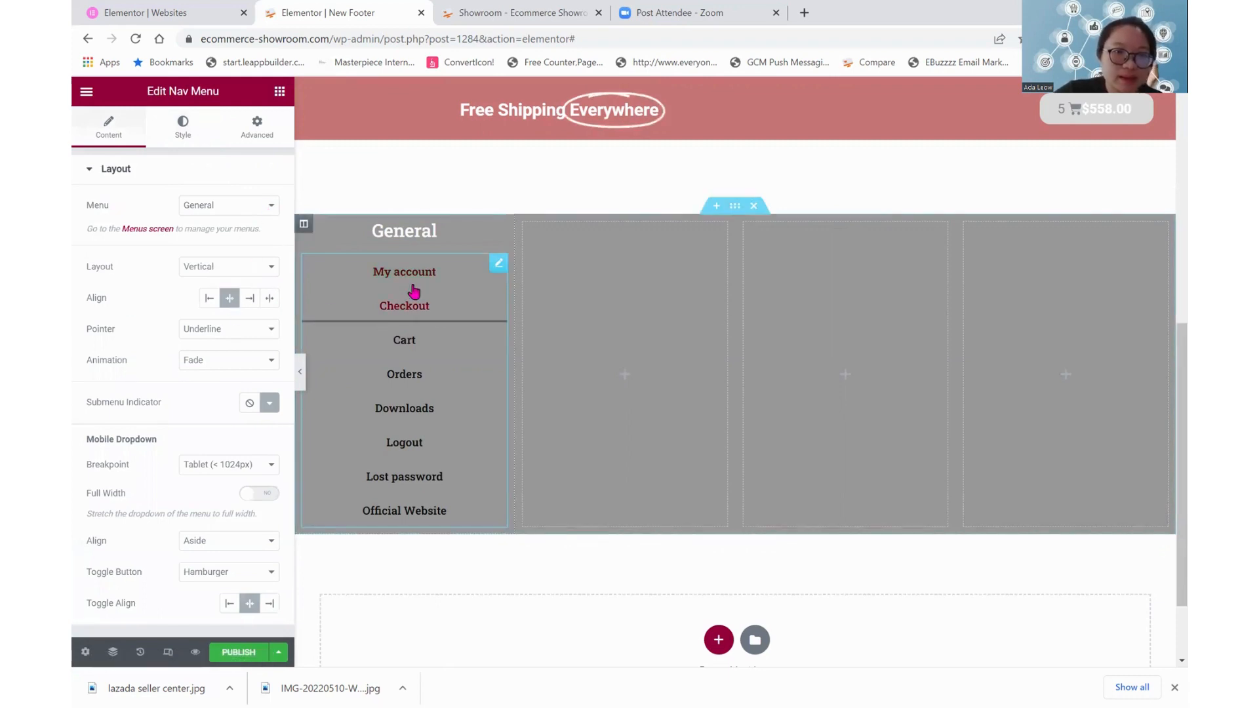
left_click(198, 337)
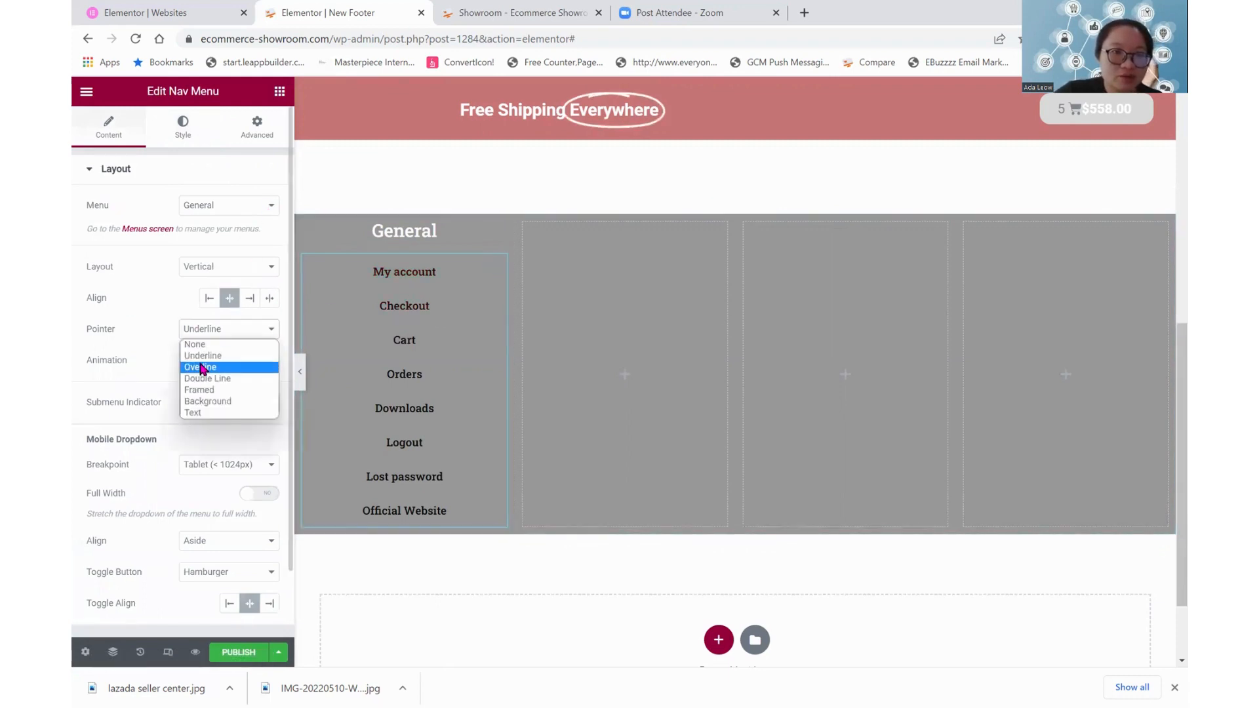
left_click(200, 368)
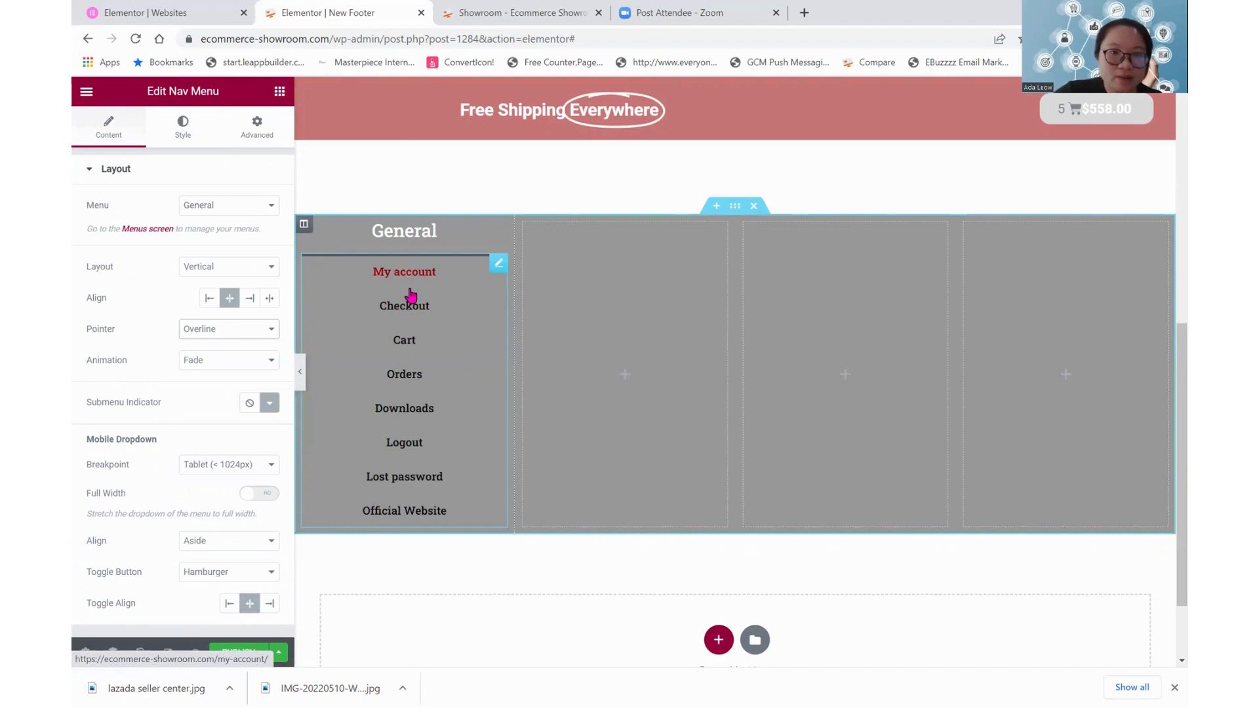
left_click(228, 335)
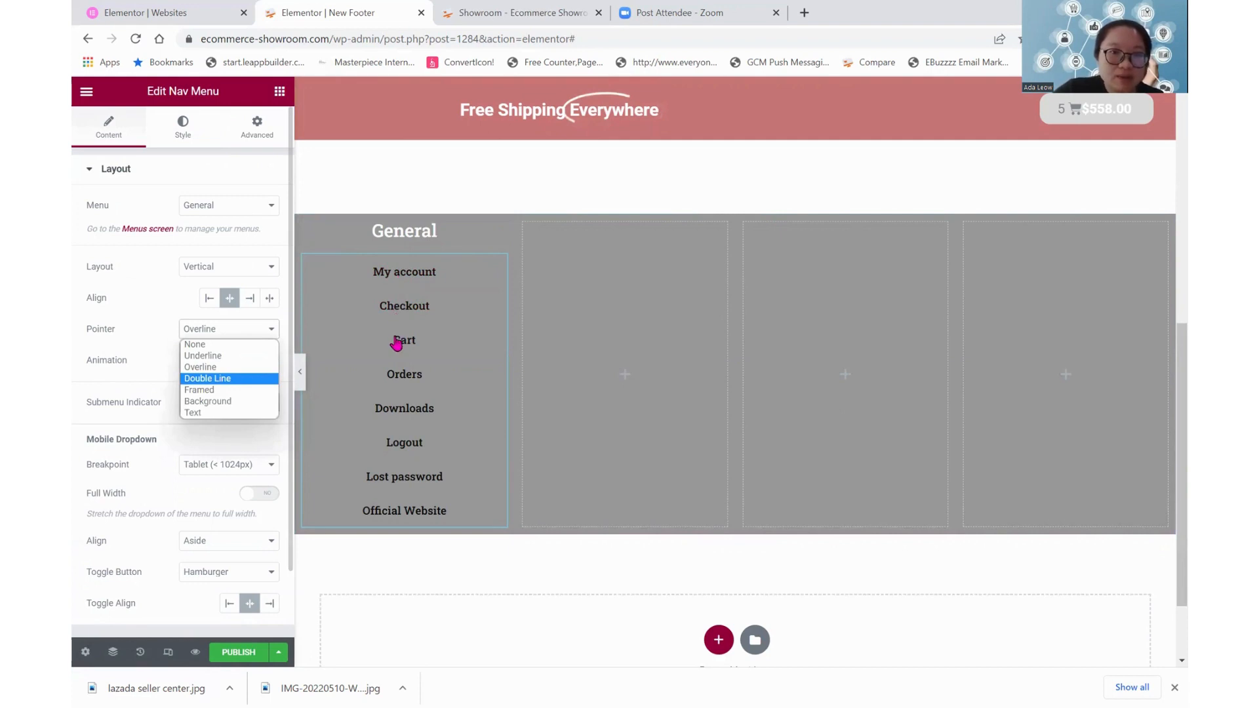
left_click(246, 333)
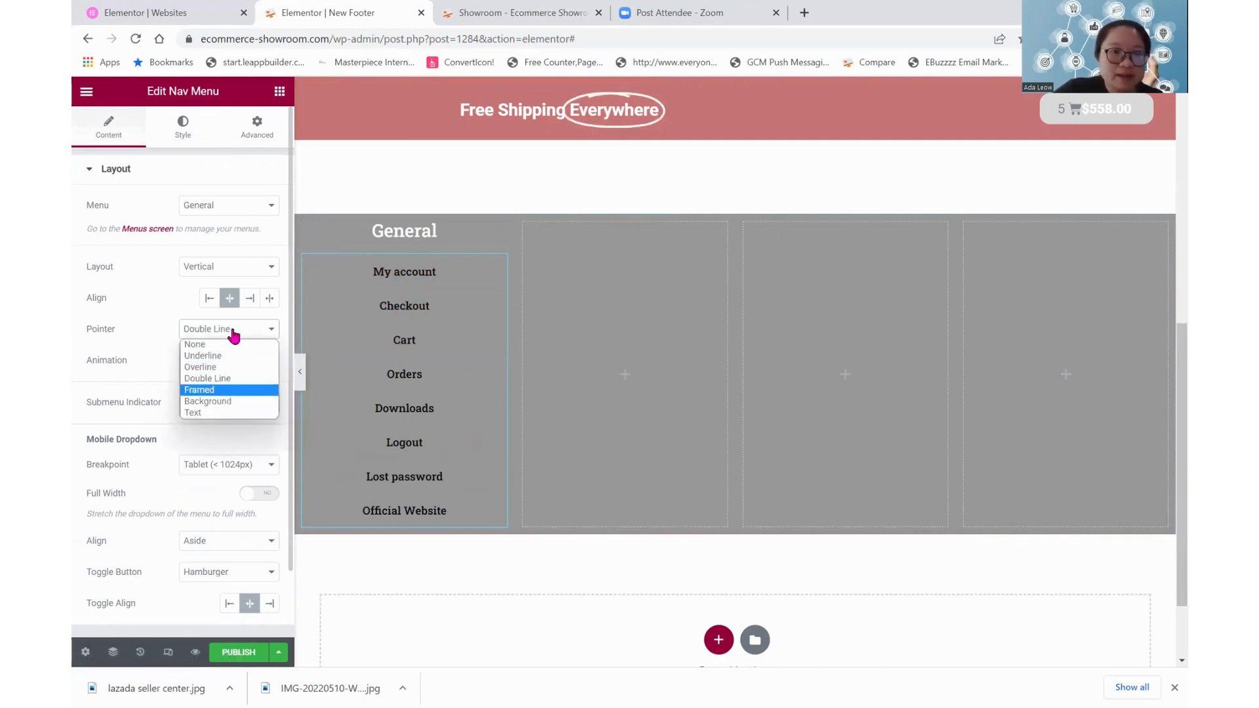
left_click(225, 392)
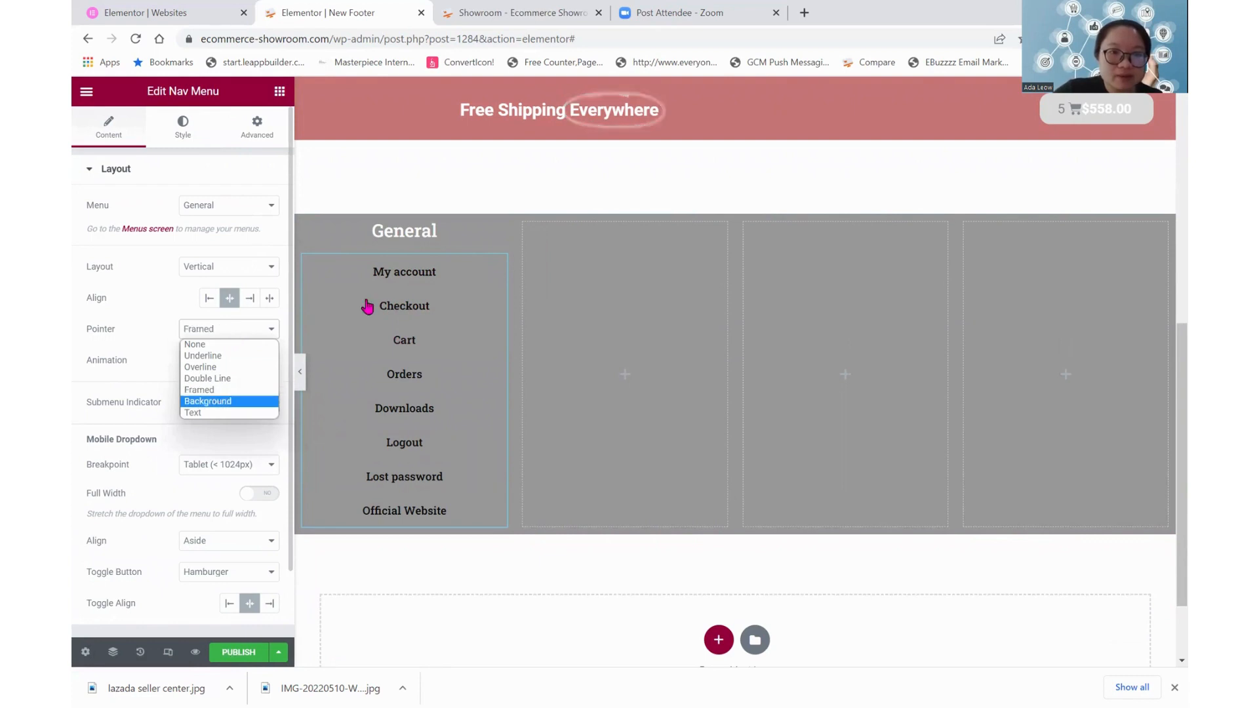
left_click(222, 401)
left_click(220, 362)
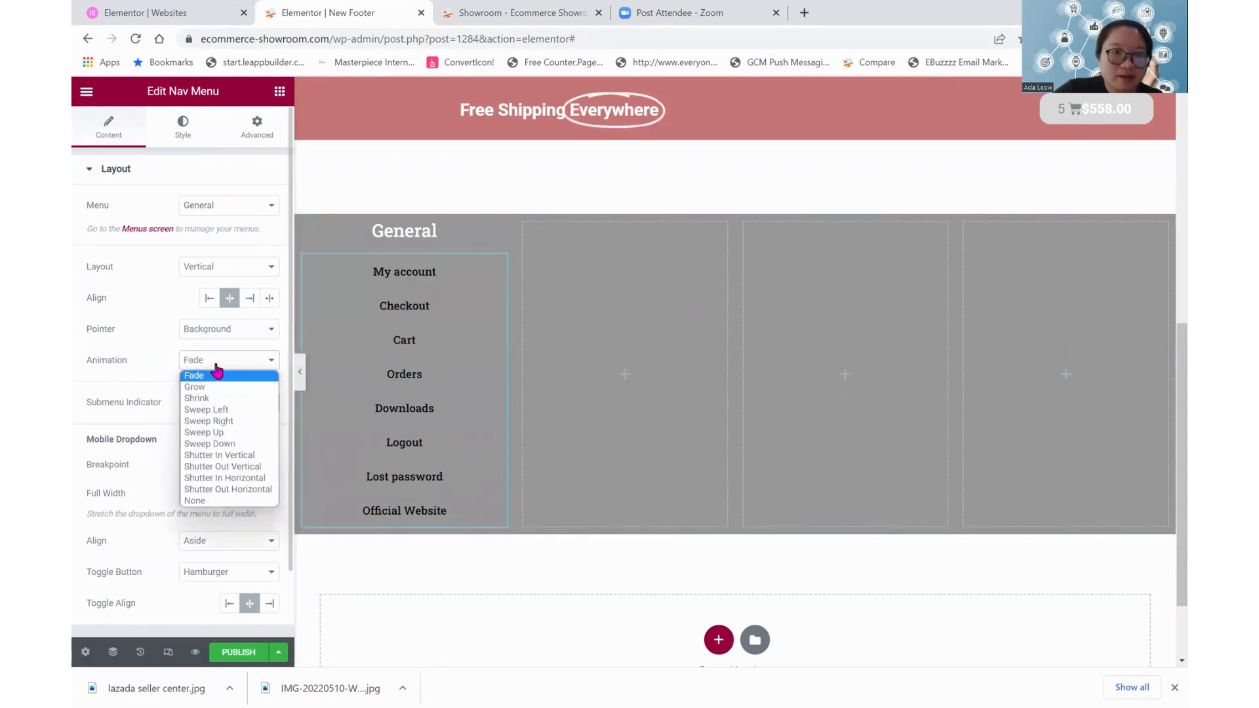
Try the Text pointer with the Sink animation on the navigation menu, and return its pointer to Background
left_click(214, 331)
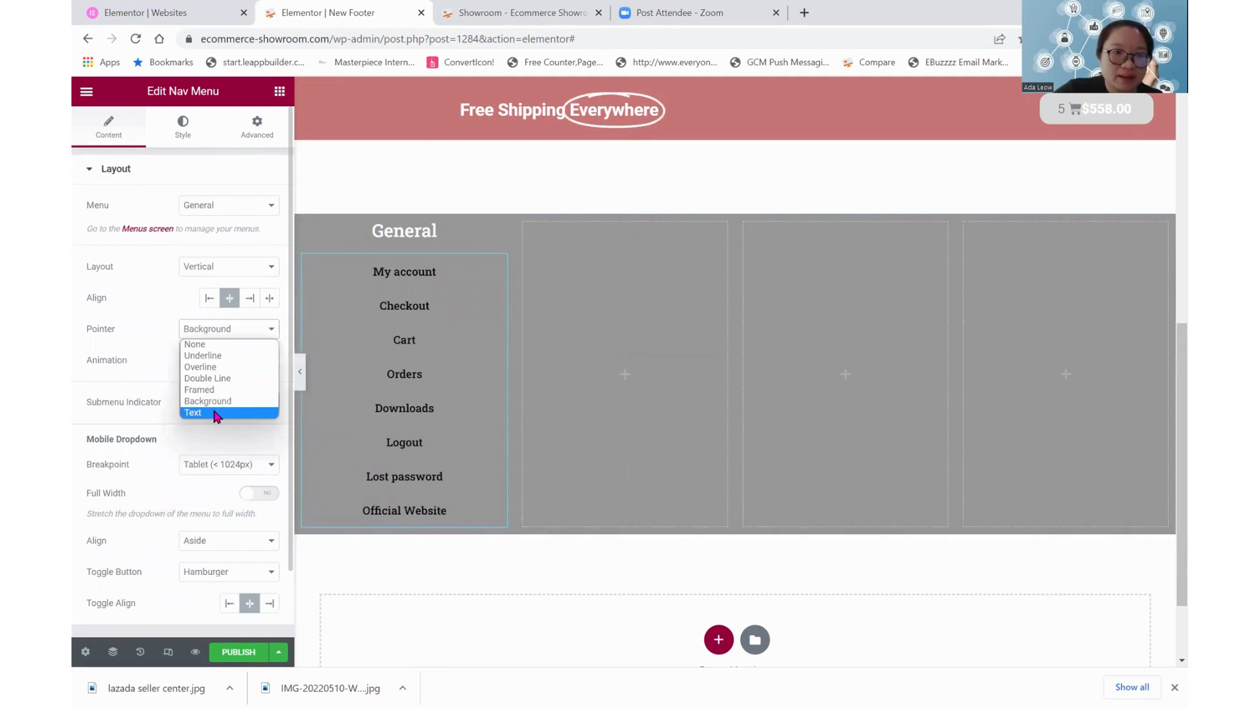
left_click(216, 417)
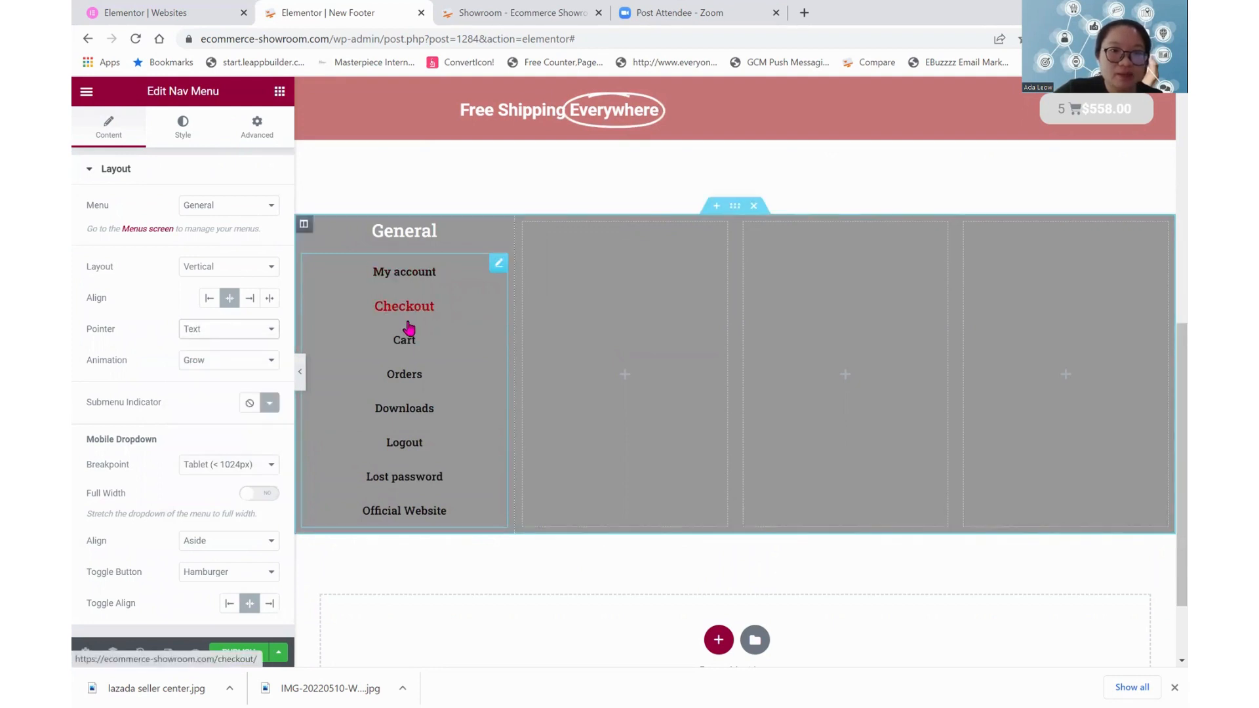
left_click(242, 362)
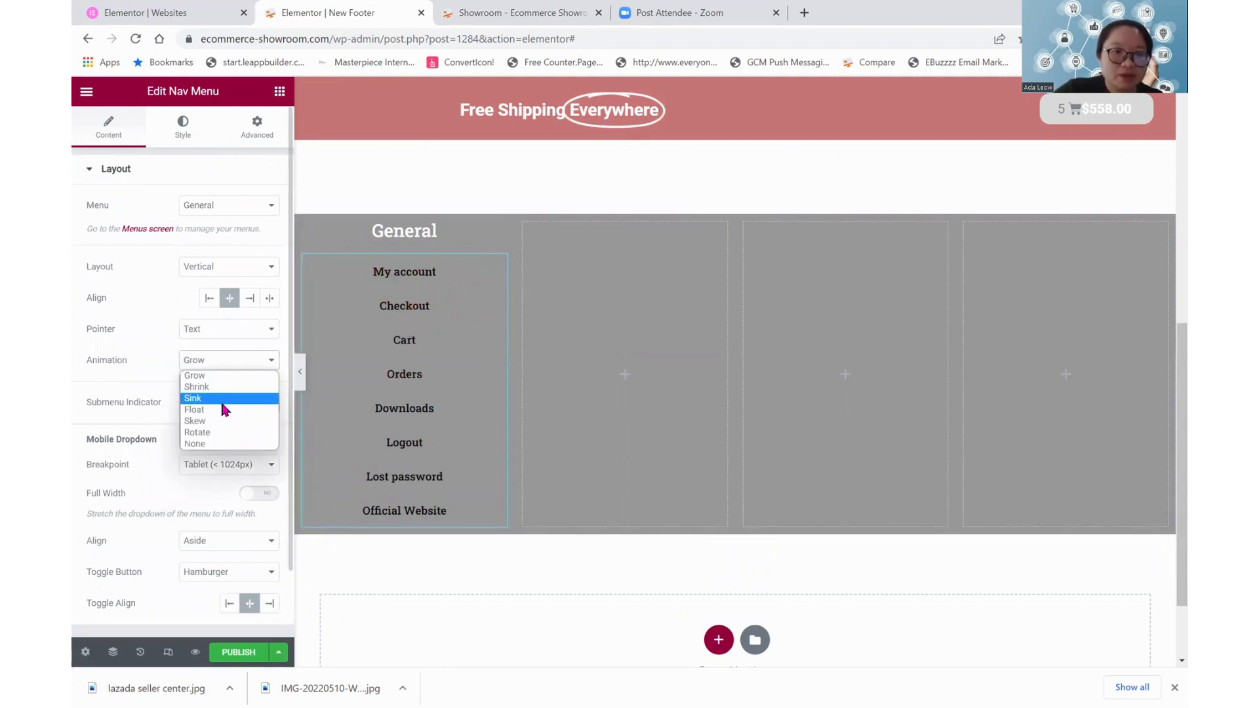
left_click(223, 399)
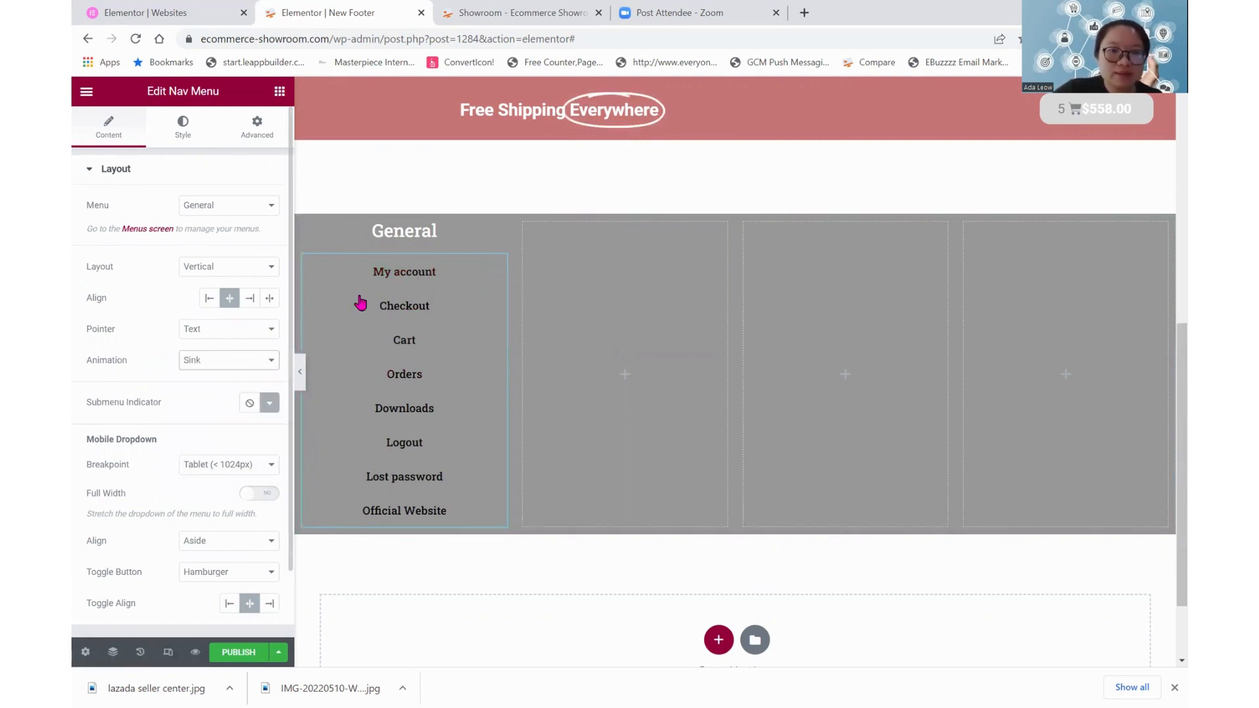
left_click(216, 337)
left_click(225, 400)
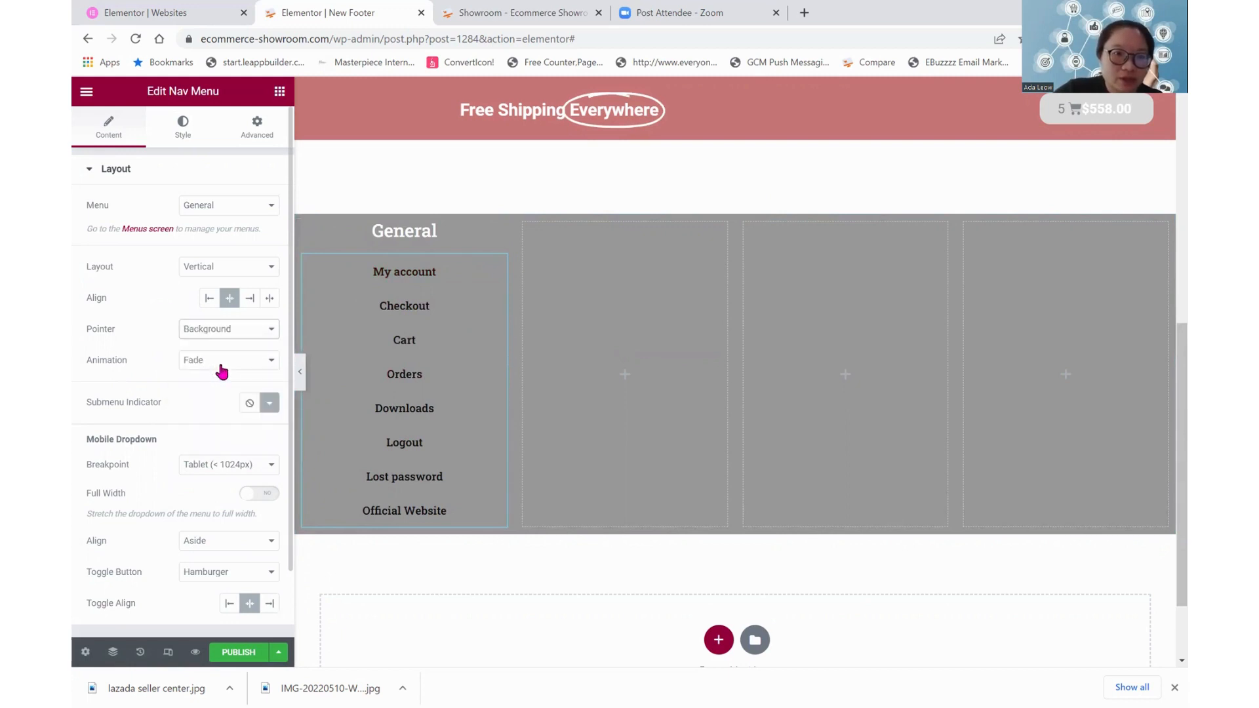
Try the Sweep Left and Shutter In Vertical animations for the General navigation menu's Background pointer
left_click(222, 371)
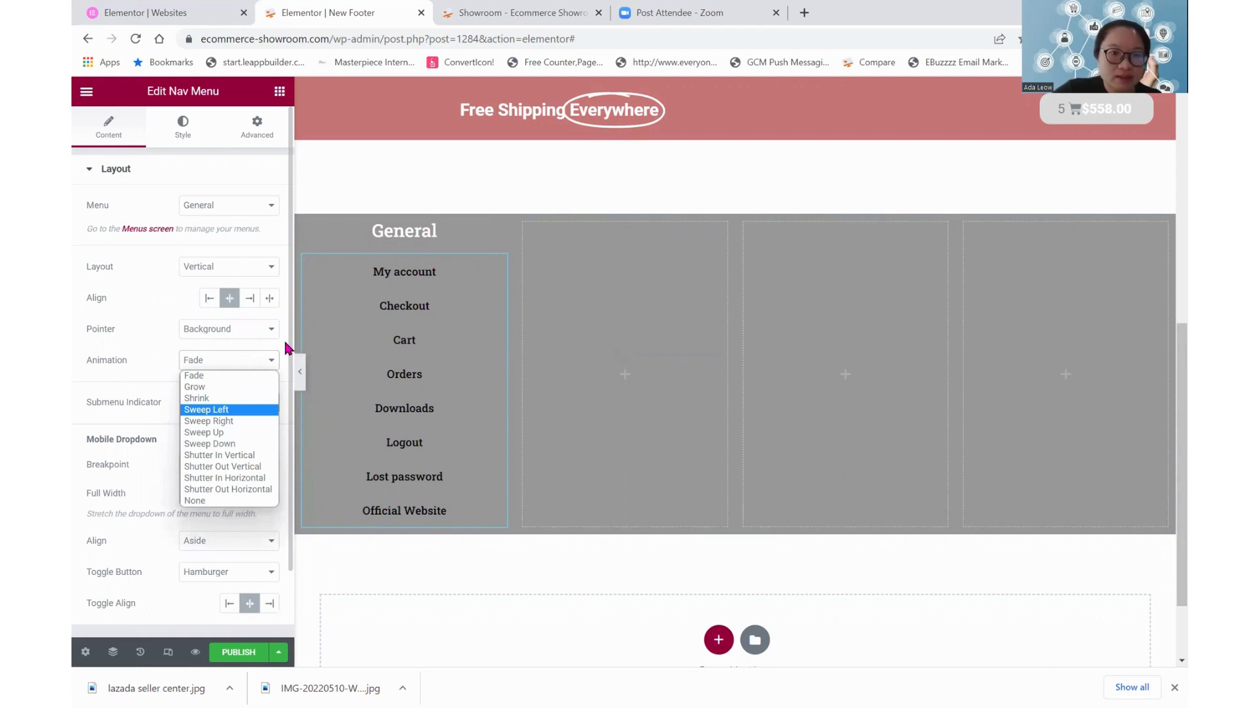
left_click(250, 360)
left_click(240, 456)
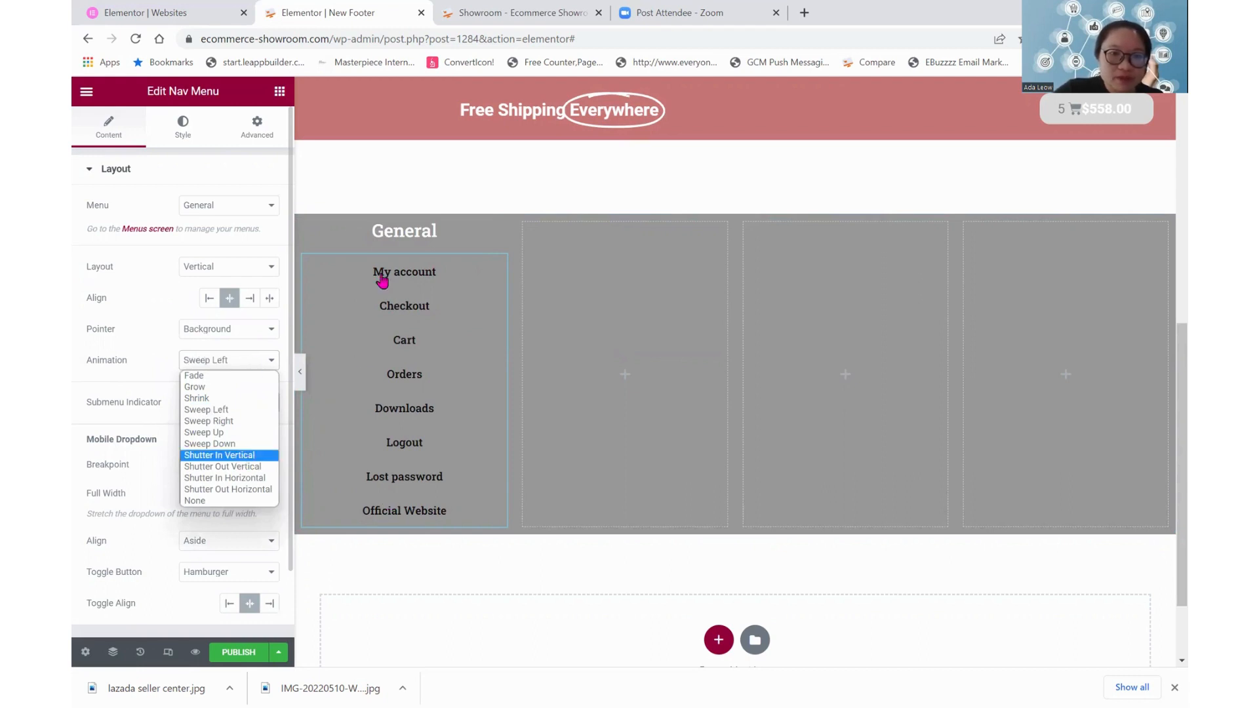
left_click(242, 457)
Set the General navigation menu's pointer to Text and its mobile dropdown breakpoint to None
left_click(215, 335)
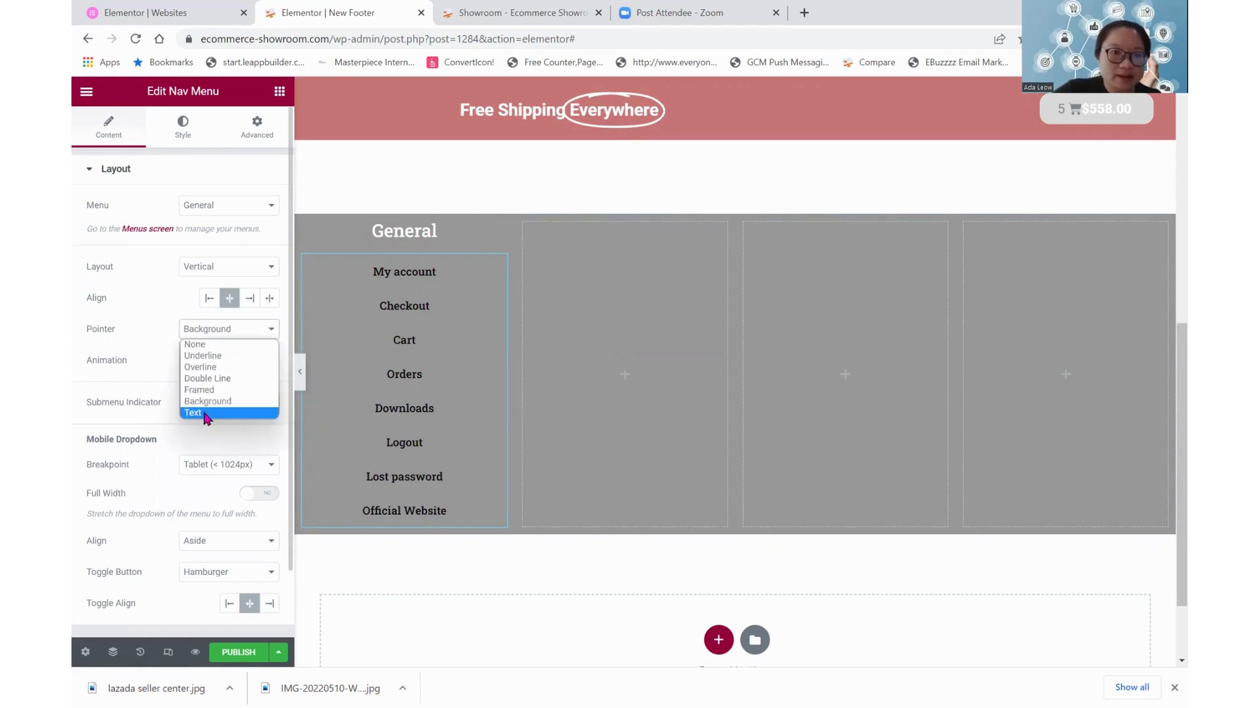
left_click(205, 413)
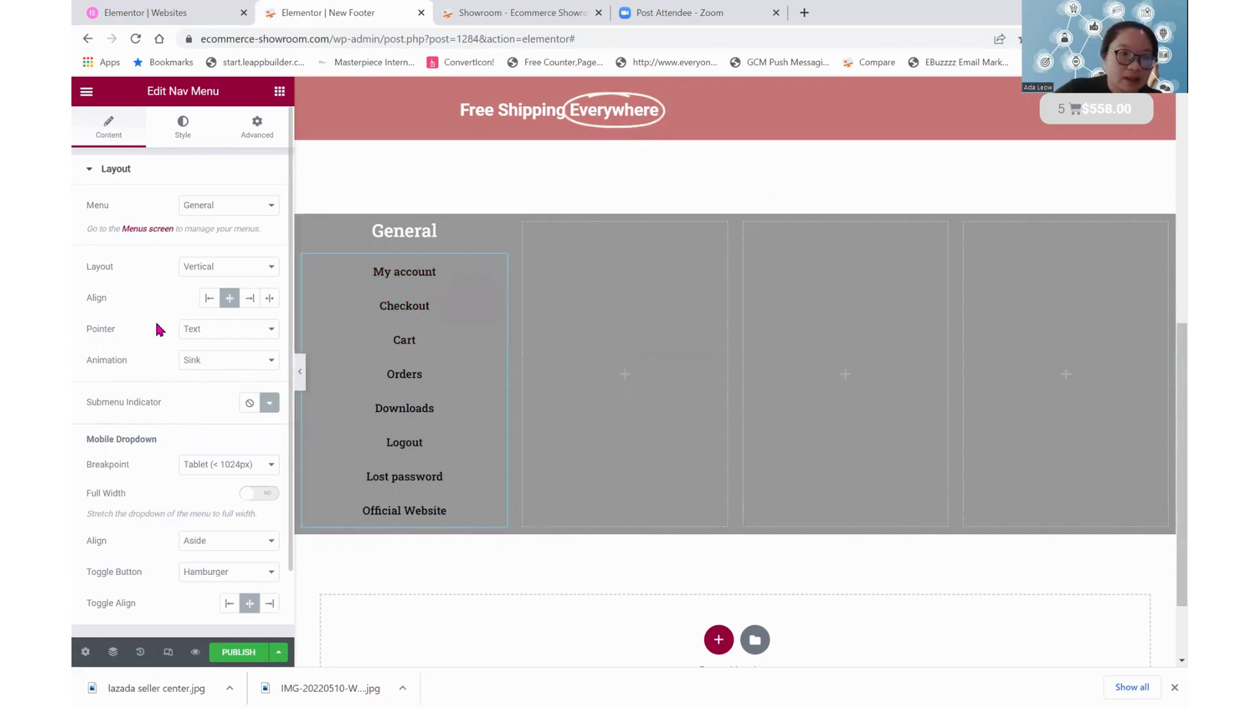
scroll(156, 329, "down", 1)
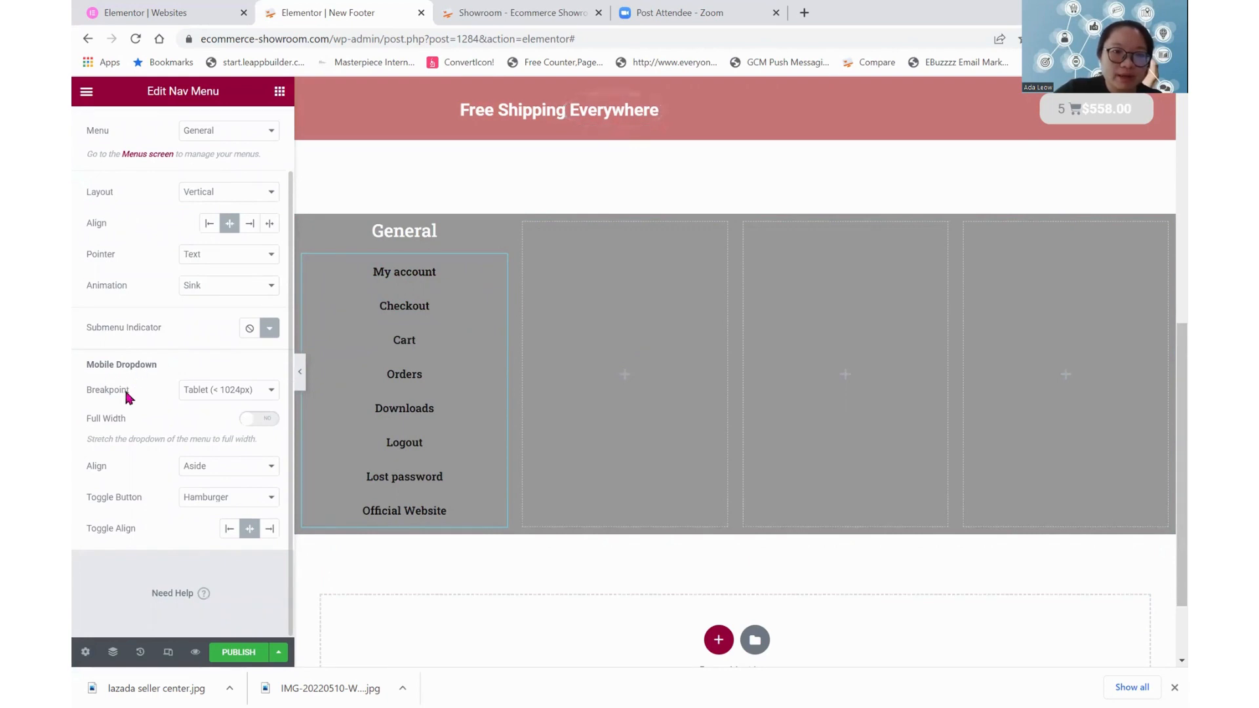
left_click(204, 395)
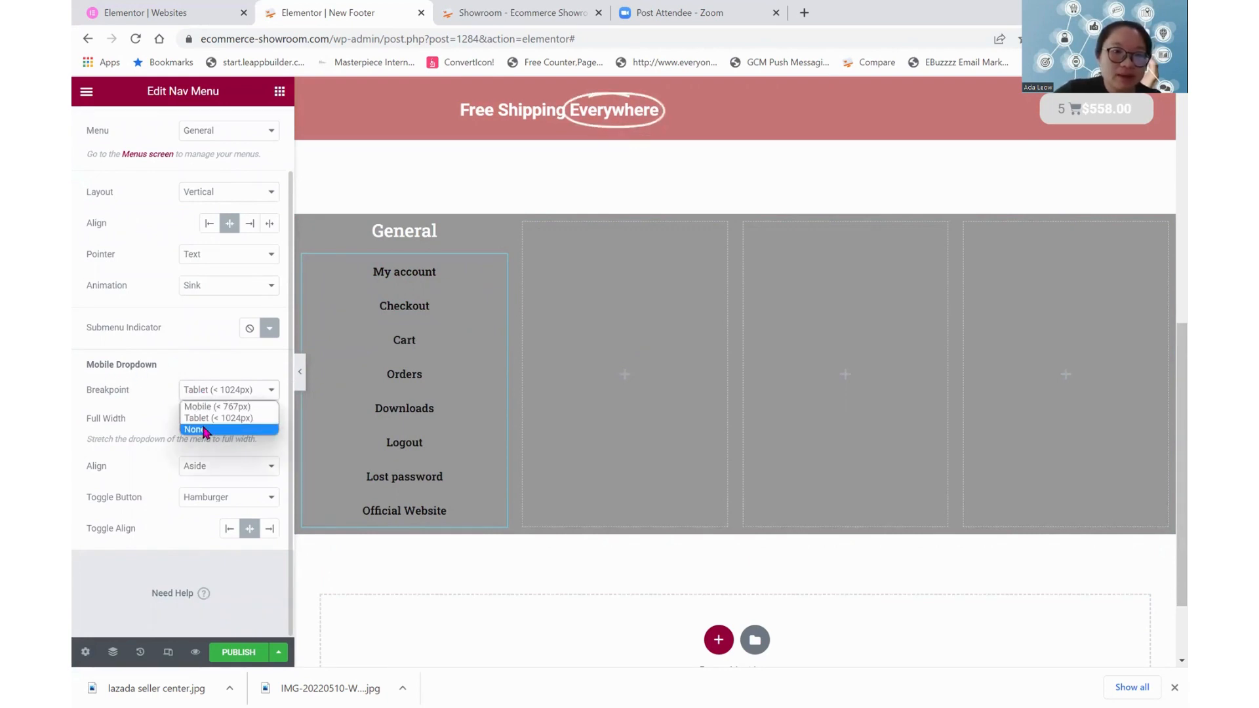
left_click(203, 429)
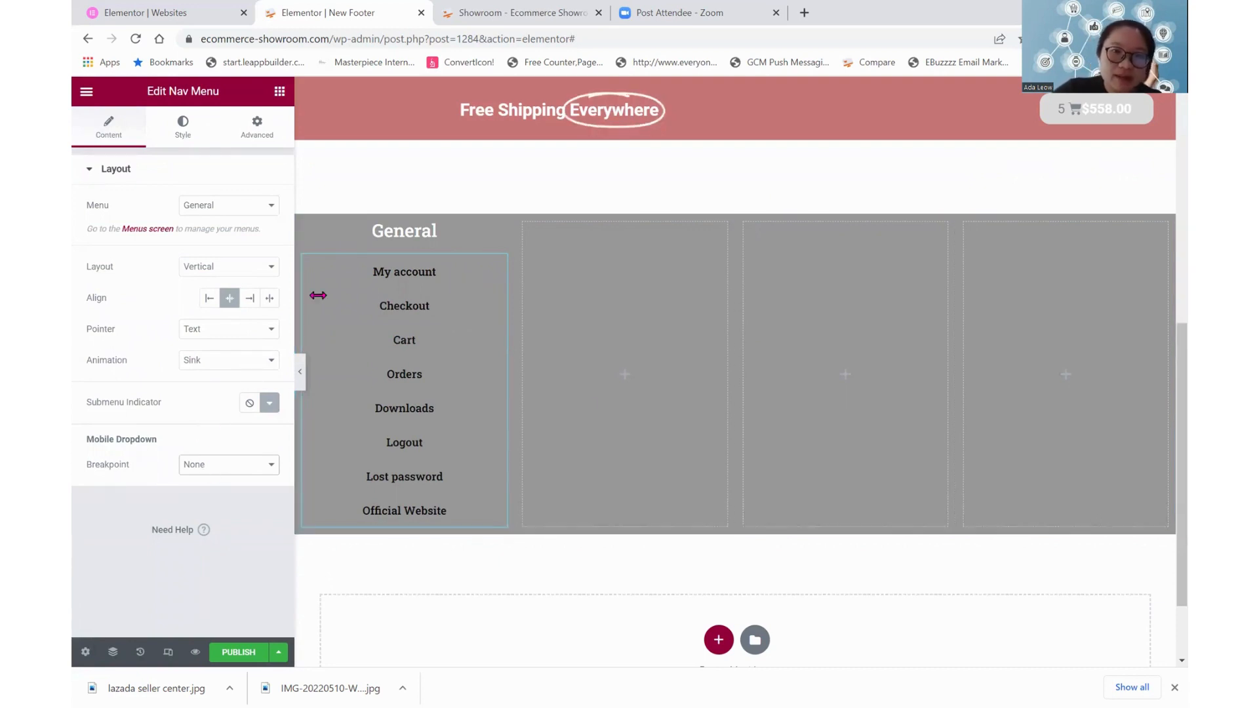
Duplicate the General heading and move the copy into the second column
left_click(305, 225)
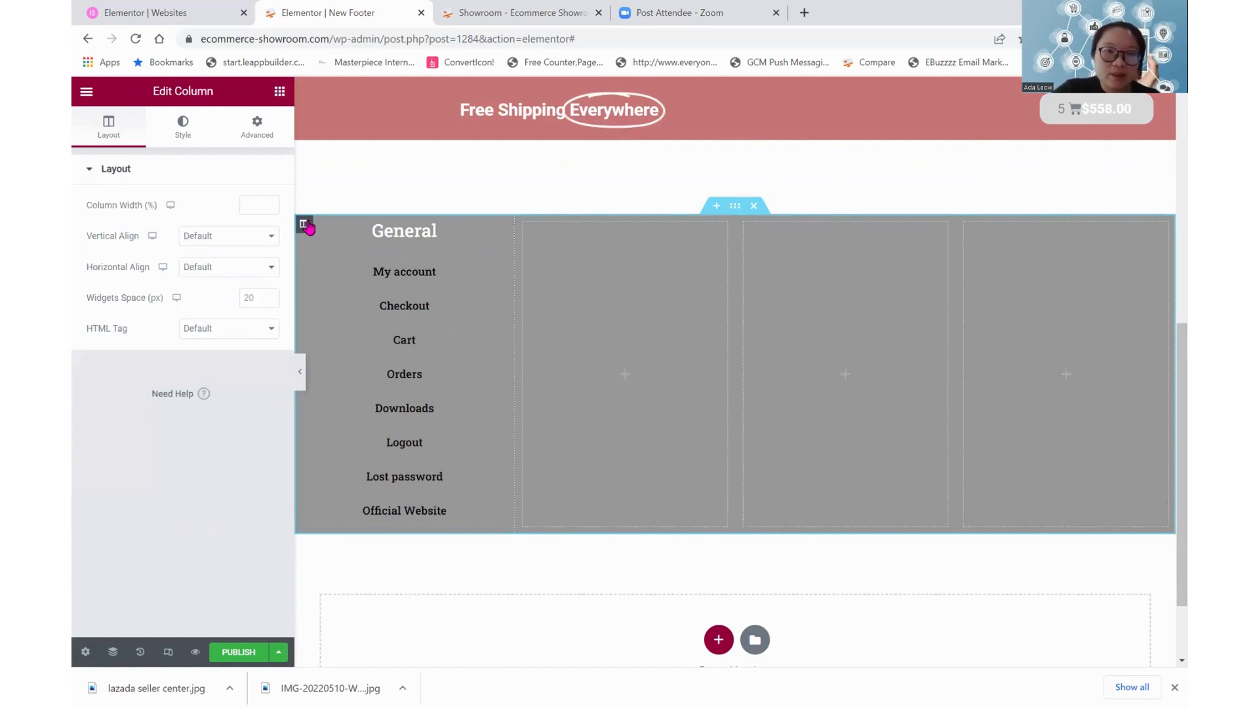
left_click(380, 230)
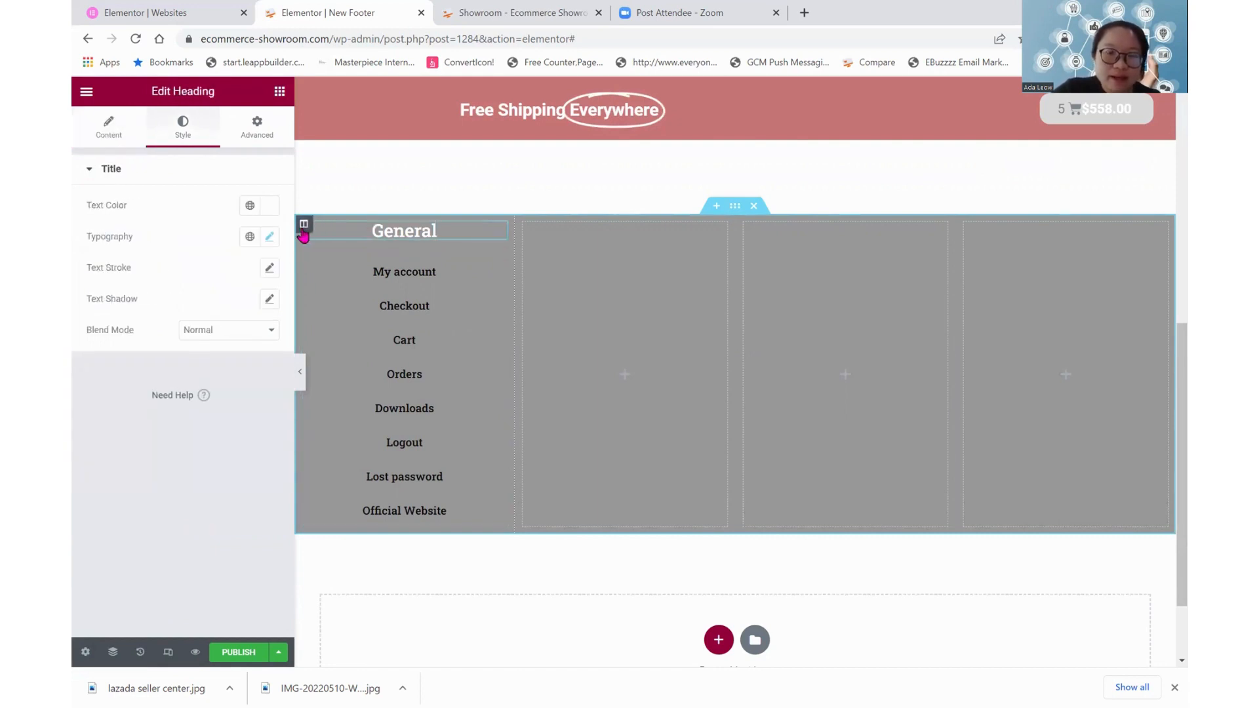
left_click(304, 231)
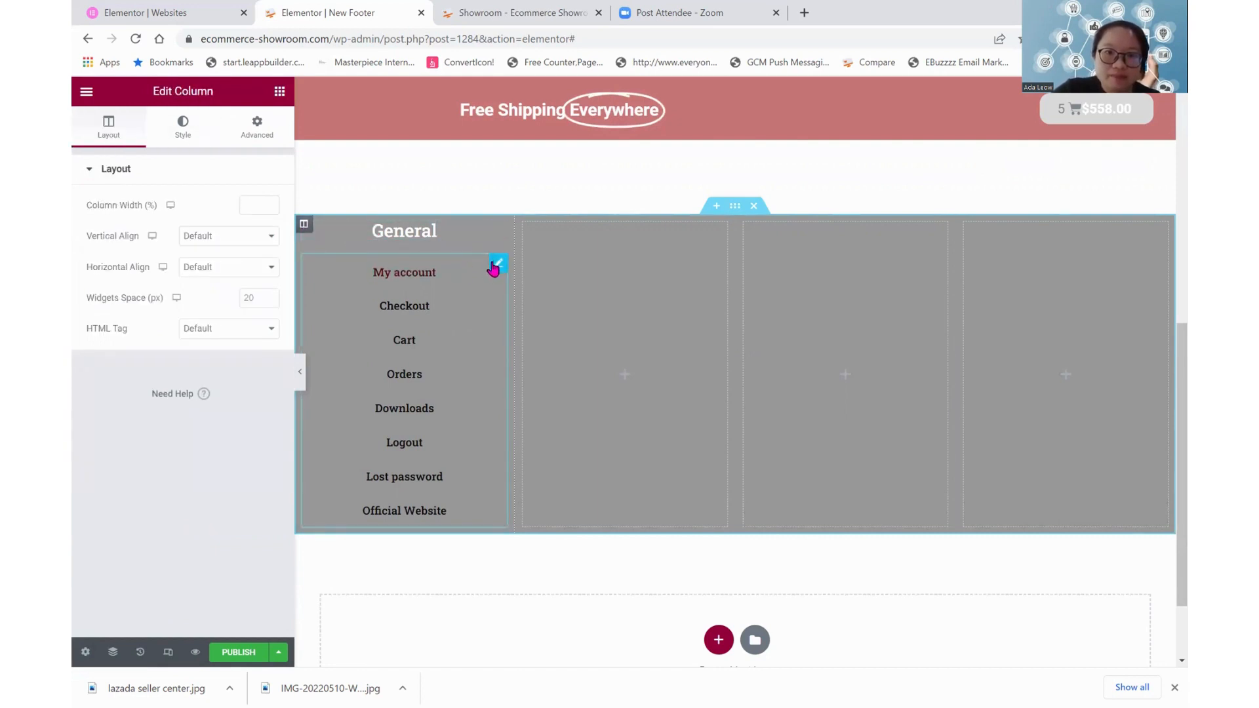
right_click(499, 234)
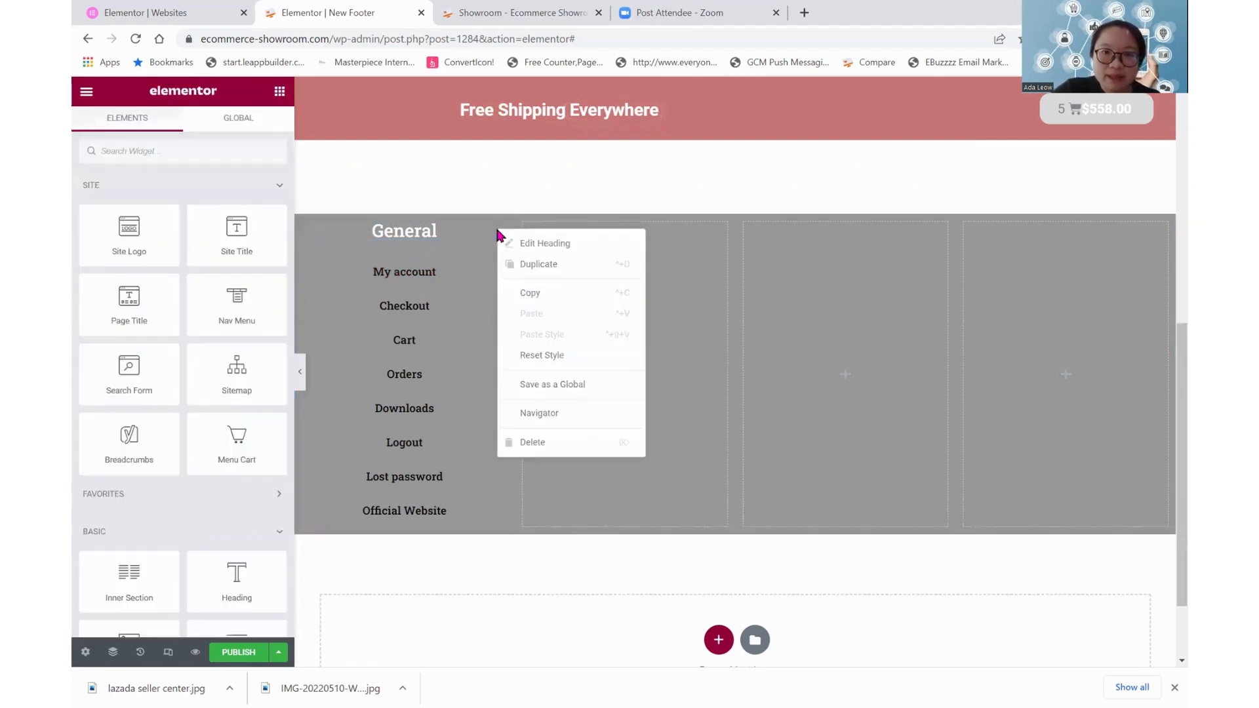
left_click(515, 266)
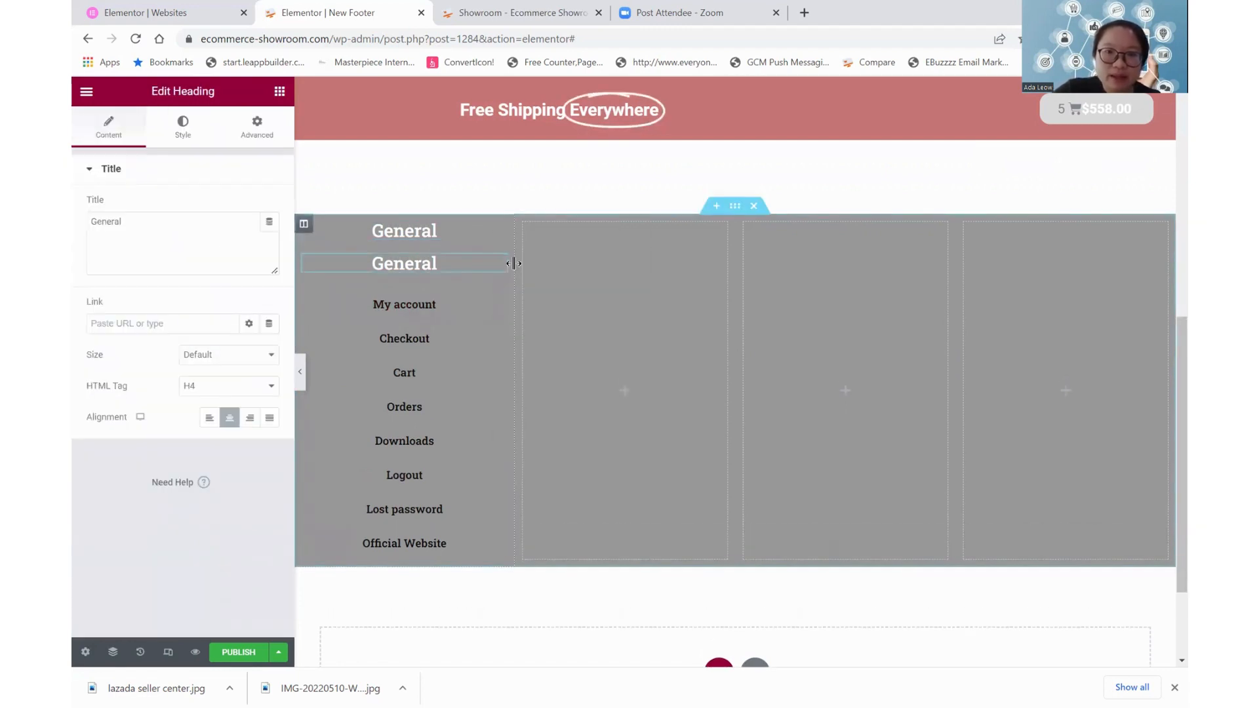
left_click_drag(497, 266, 604, 239)
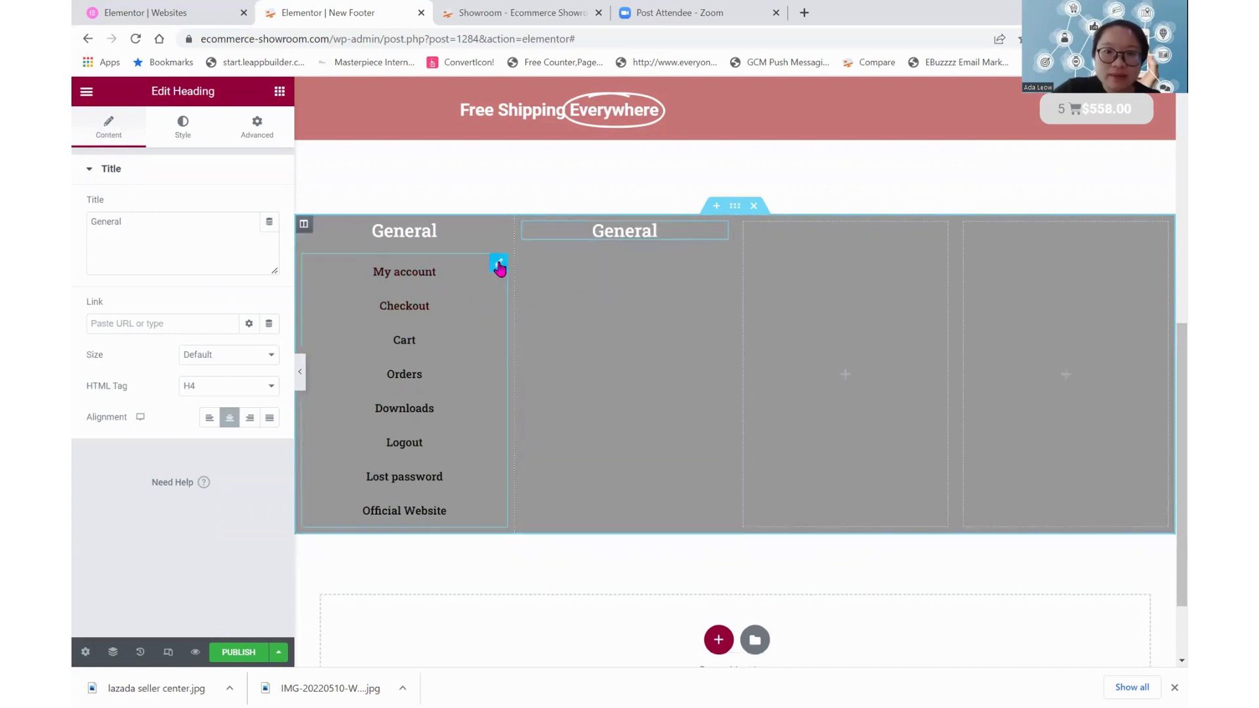
Duplicate the first column's navigation menu and place the copy below the heading in the second column
right_click(498, 266)
left_click(508, 292)
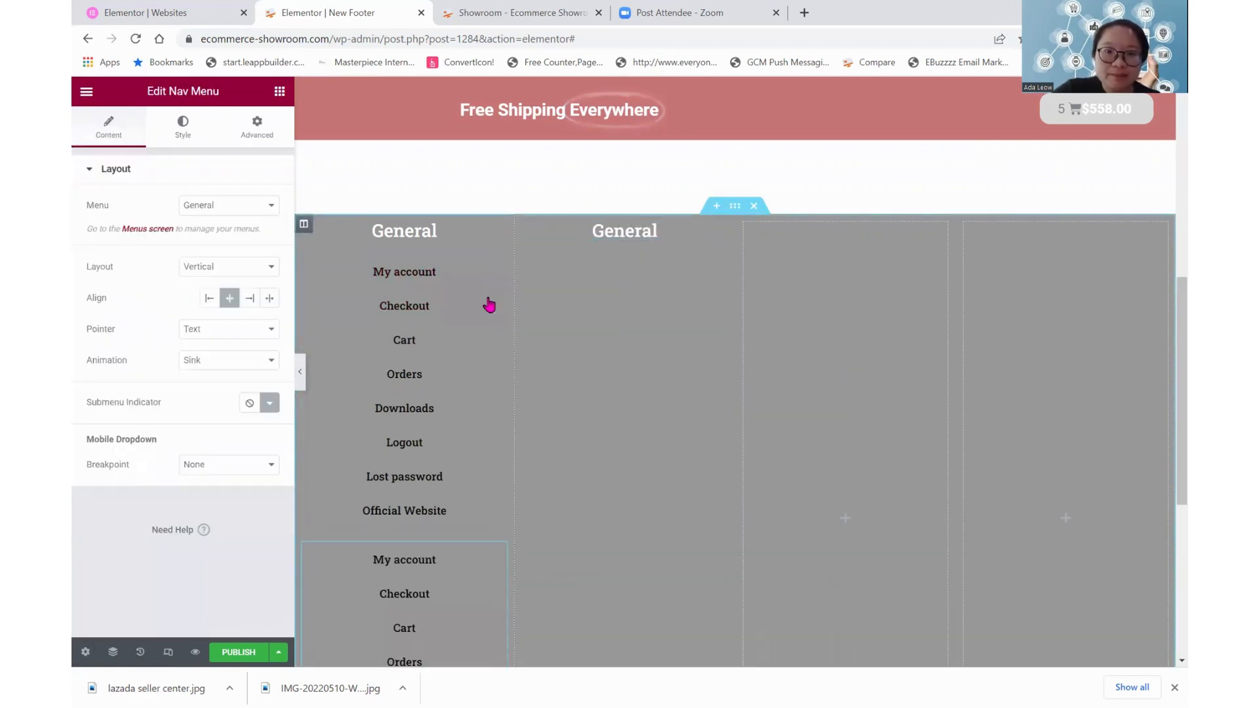
left_click_drag(496, 263, 616, 261)
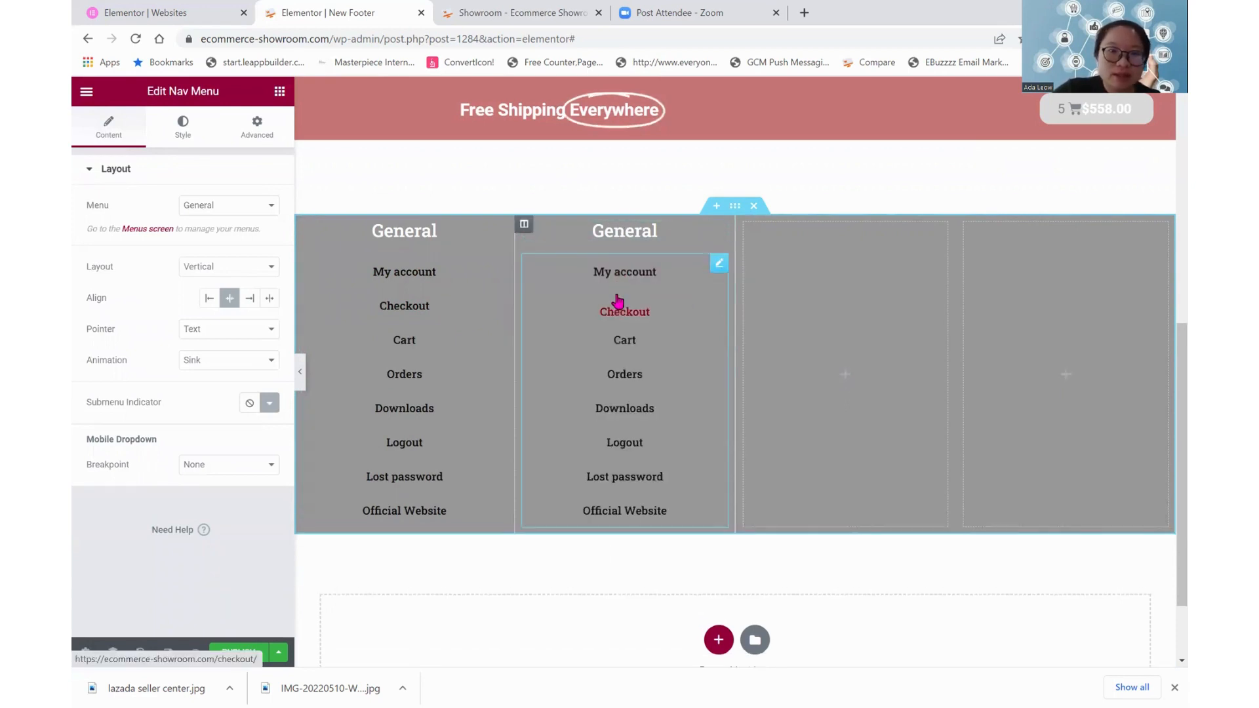
Try Main Menu as the source of the second column's navigation menu, and set it to Menu 1
left_click(258, 207)
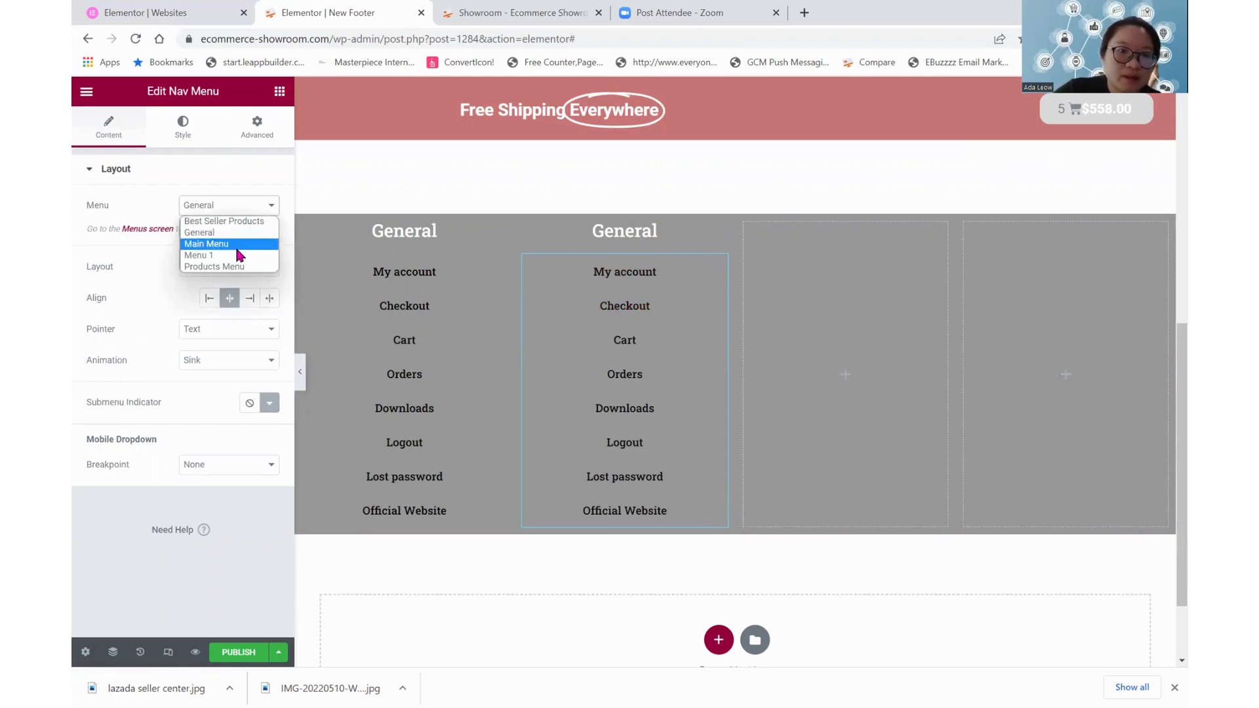
left_click(238, 250)
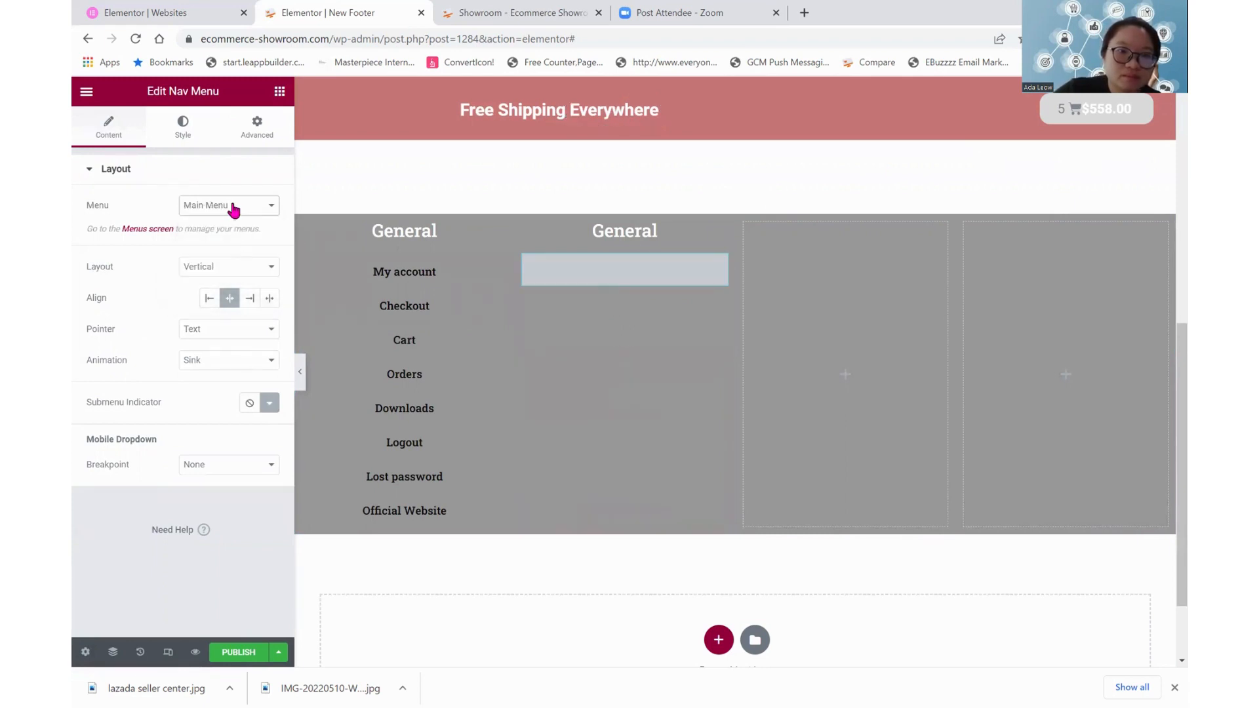
left_click(233, 206)
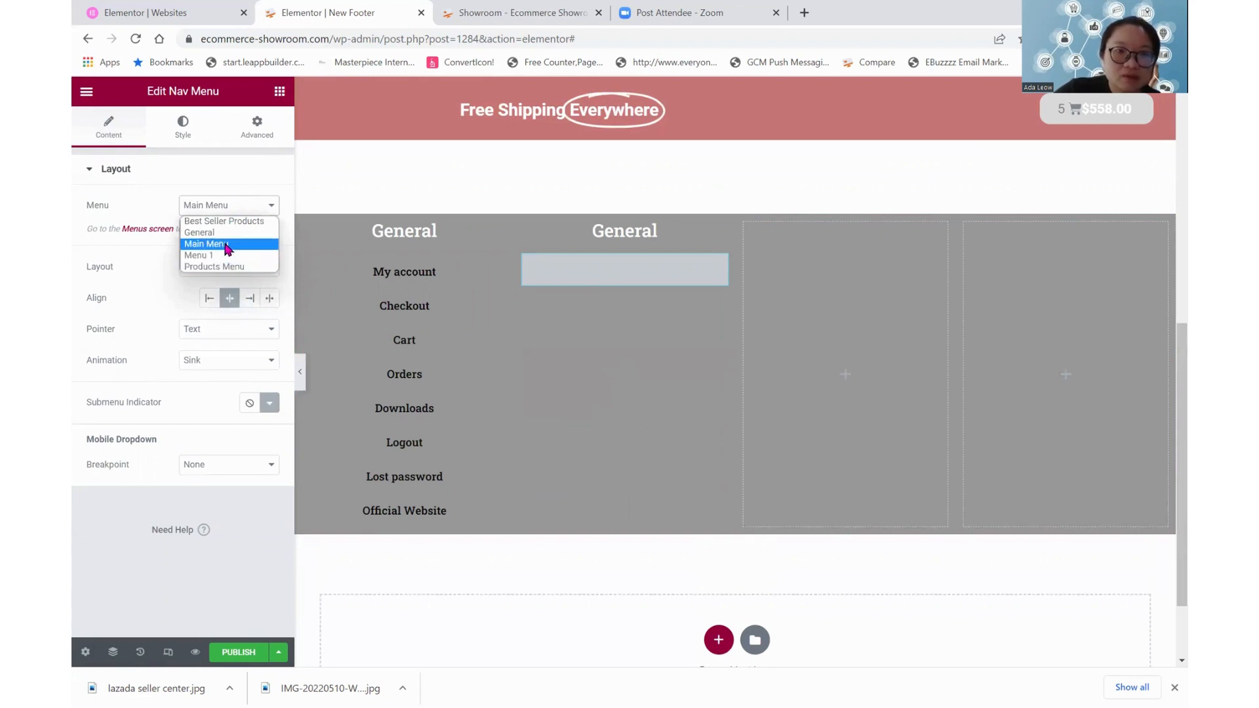
left_click(227, 246)
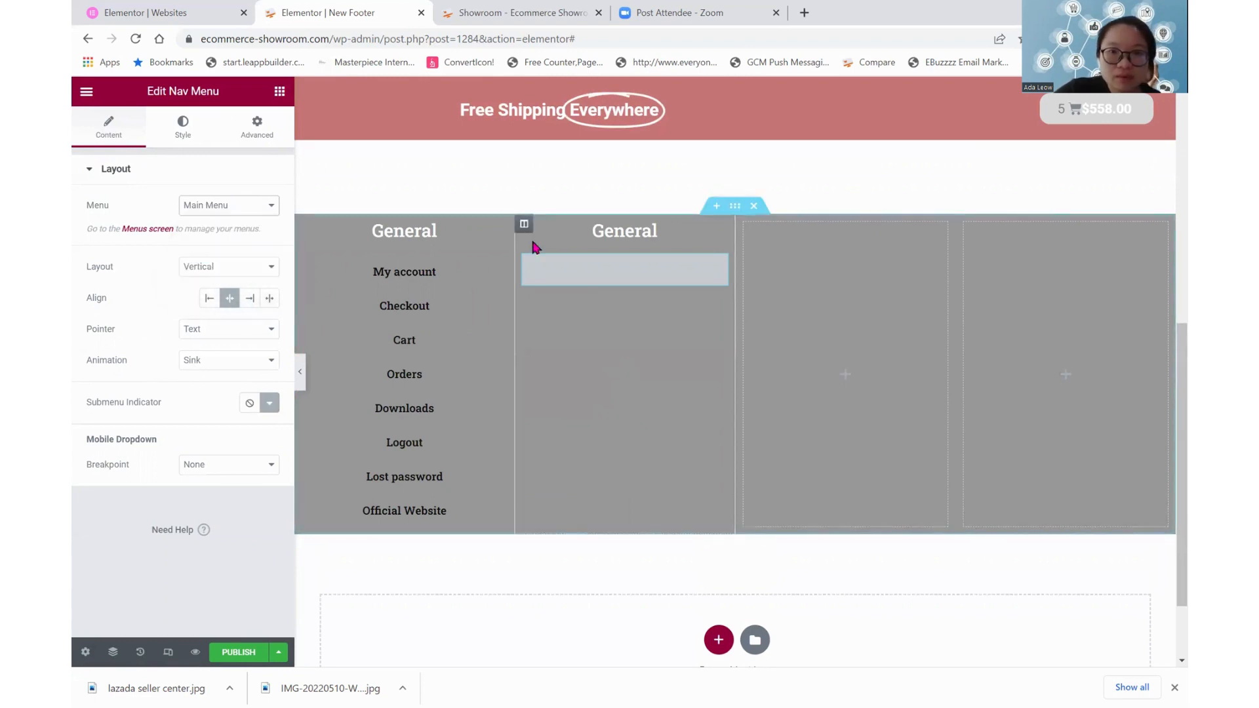
left_click(242, 210)
left_click(225, 256)
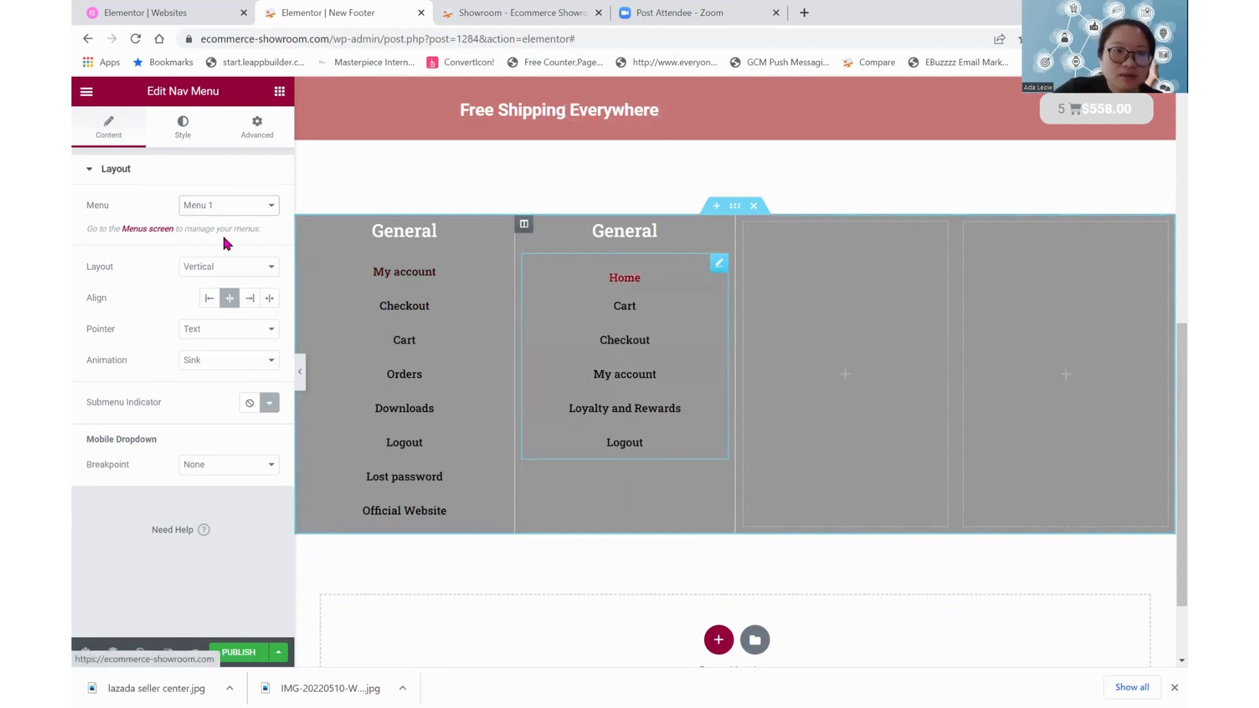
Change the second column's heading text to Main
left_click(614, 231)
key("BackSpace")
key("BackSpace")
key("BackSpace")
key("BackSpace")
key("BackSpace")
key("BackSpace")
key("BackSpace")
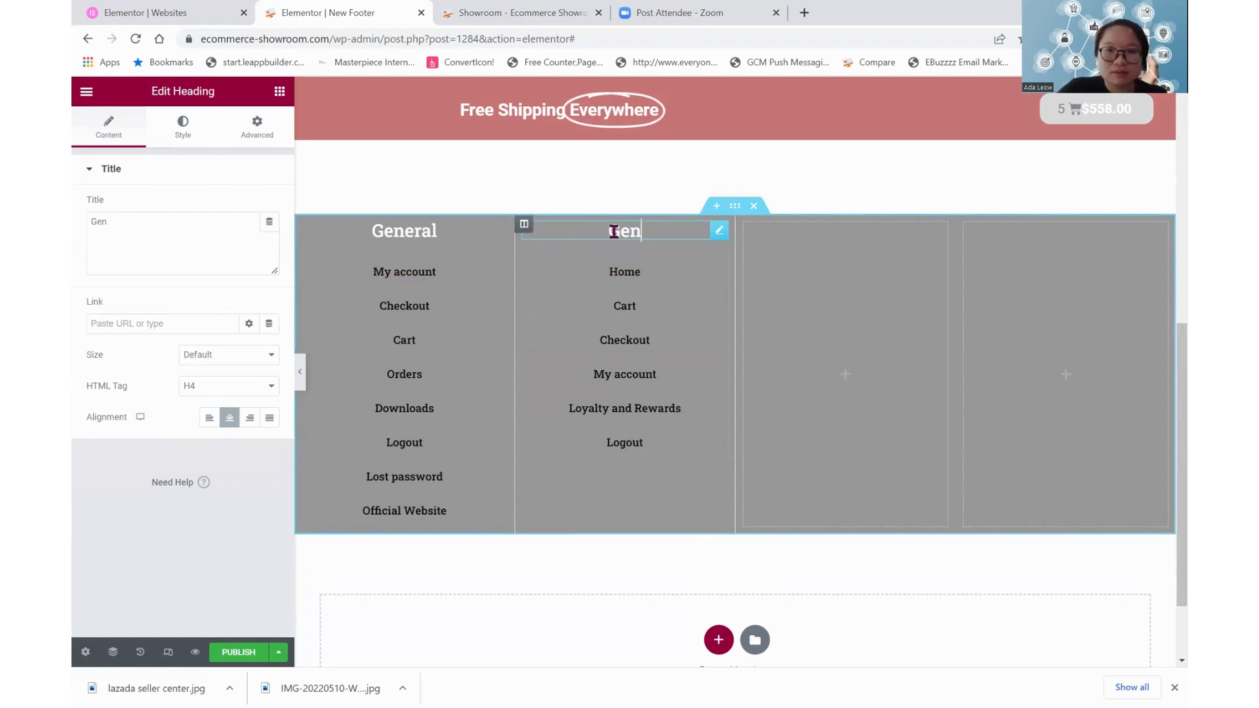
type("M")
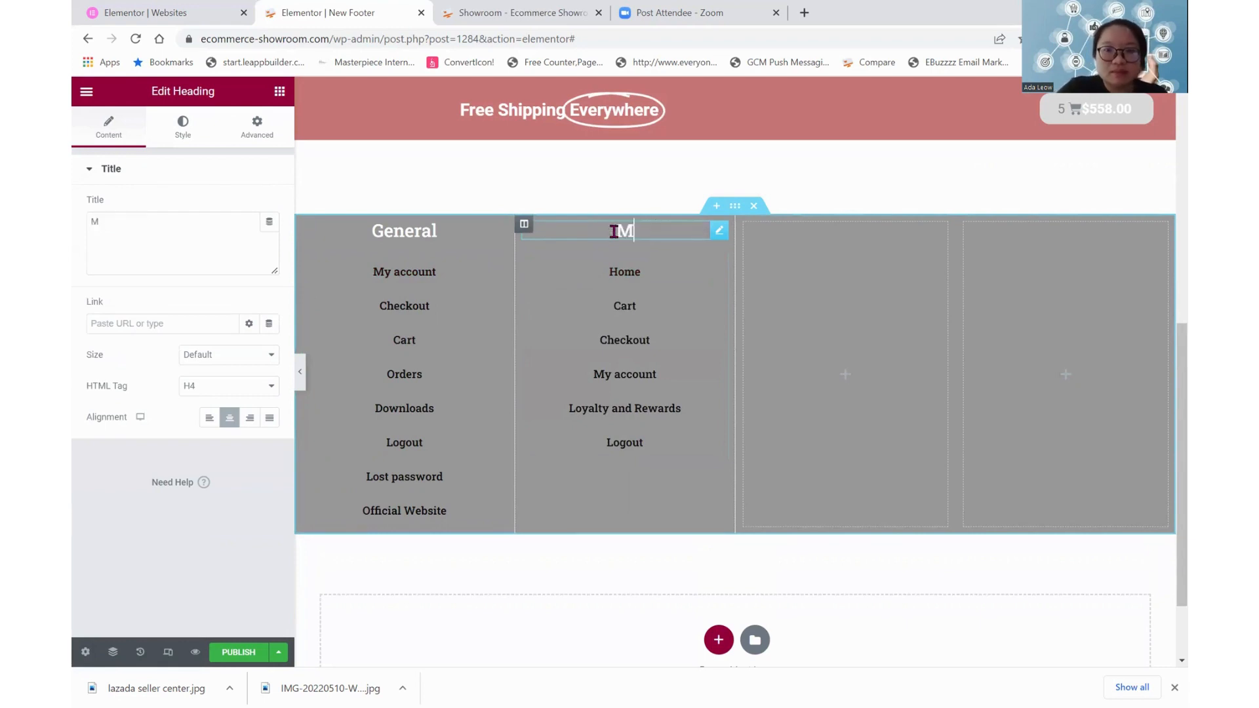
type("ain")
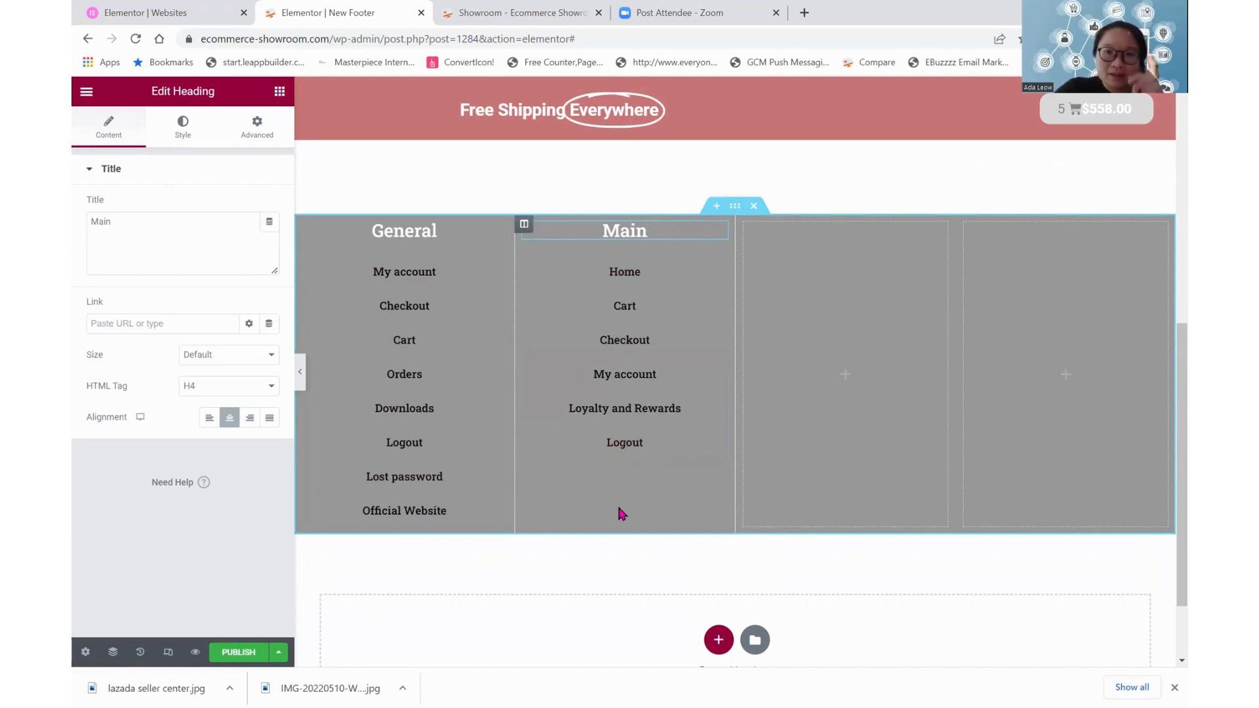
left_click_drag(618, 506, 599, 546)
left_click(598, 547)
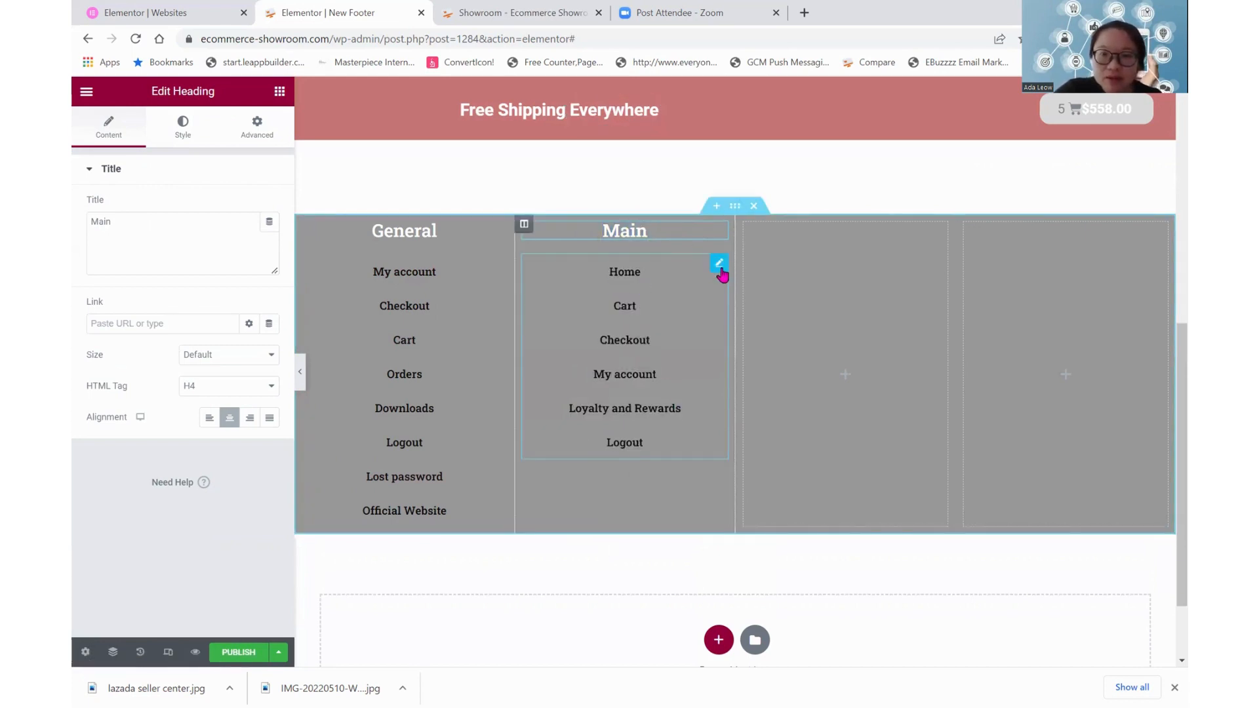
Duplicate the second column's navigation menu and move the copy into the third column
right_click(719, 264)
left_click(738, 301)
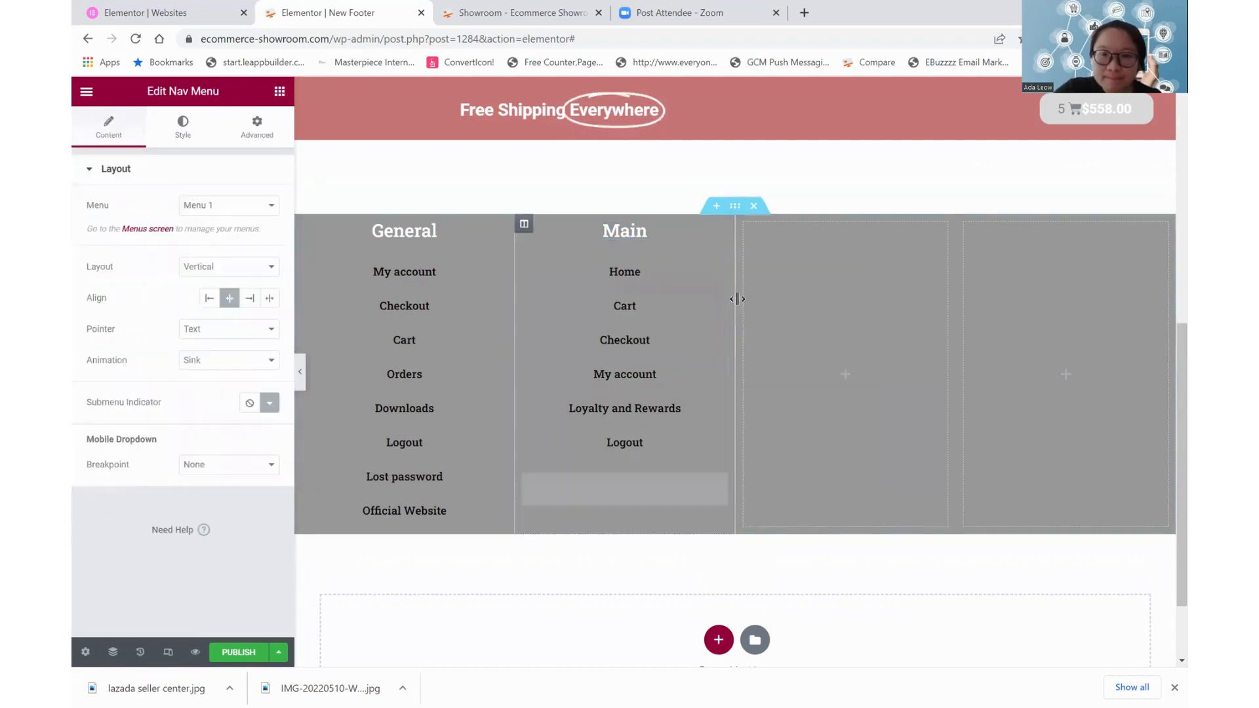
left_click_drag(719, 483, 840, 275)
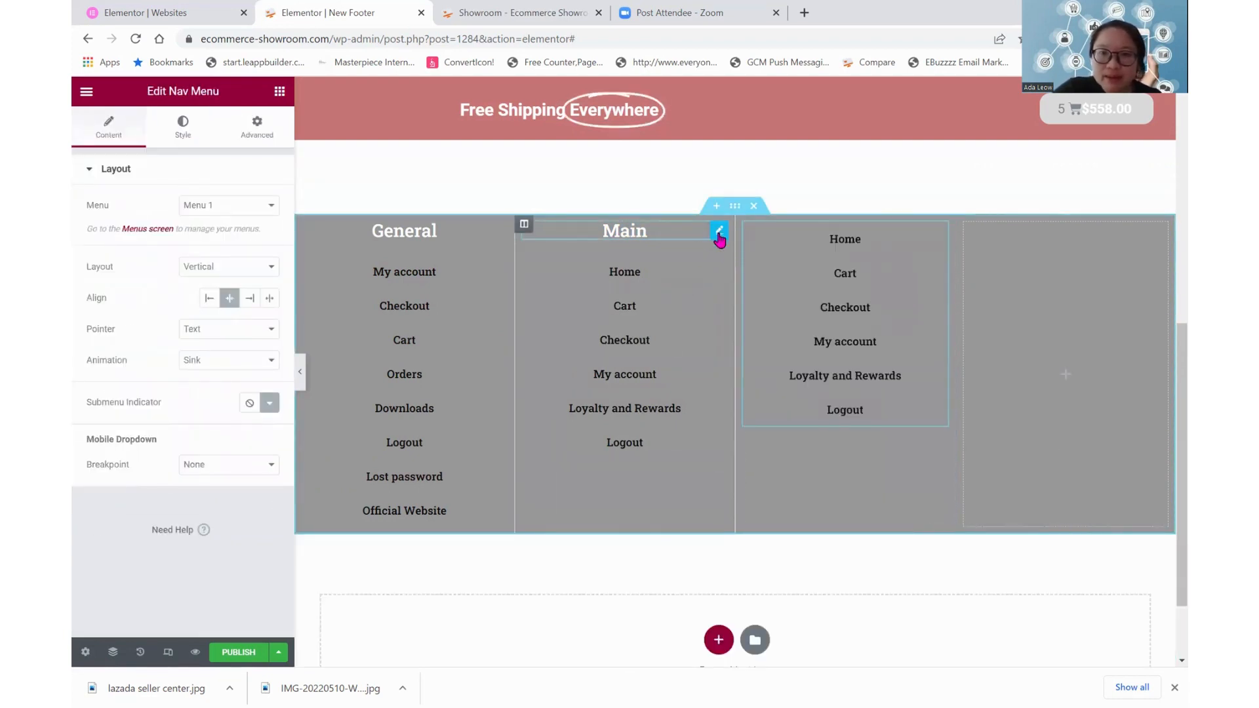
Duplicate the Main heading and place the copy above the navigation menu in the third column
left_click(719, 239)
key("ctrl+d")
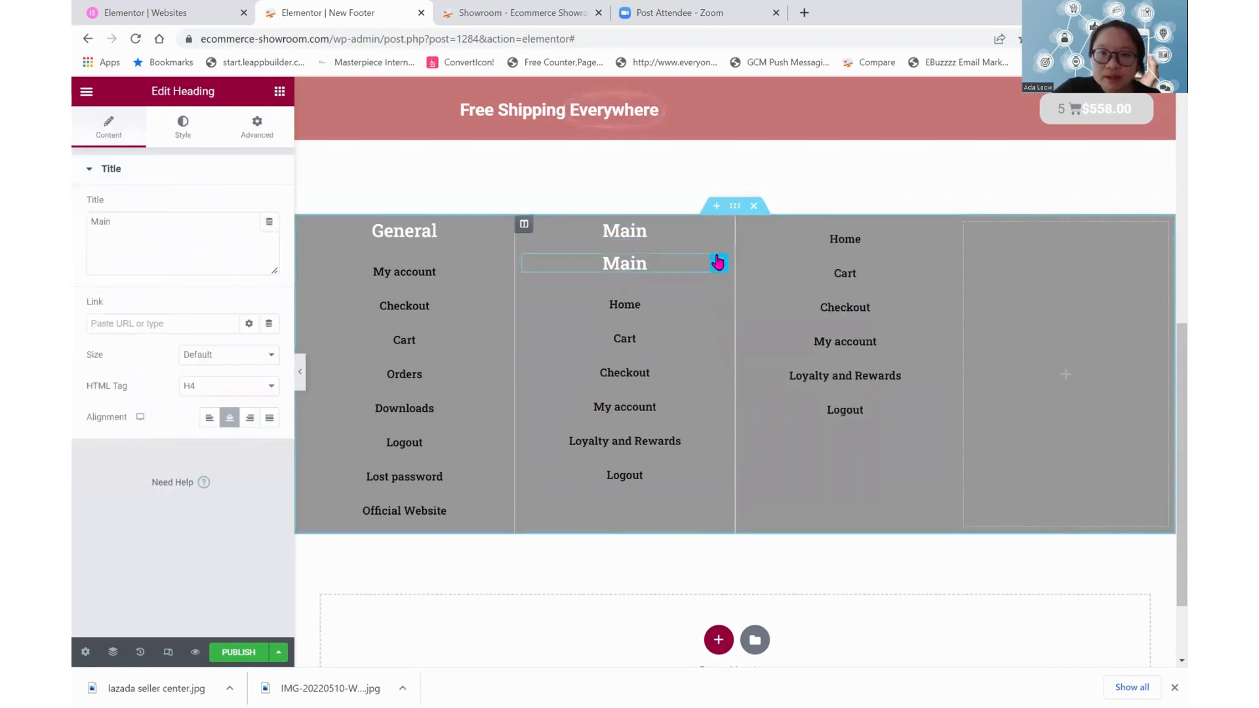
left_click_drag(716, 261, 804, 215)
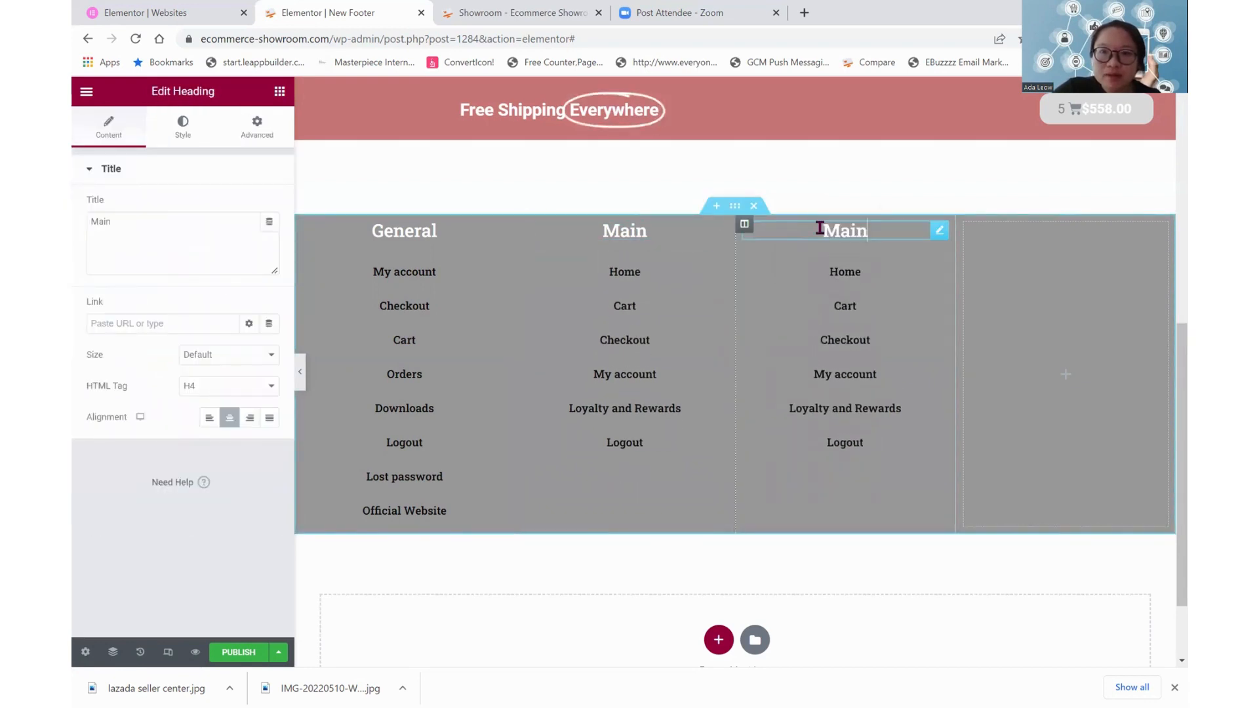
Change the third column's heading text to Best Sellers
left_click_drag(147, 224, 76, 242)
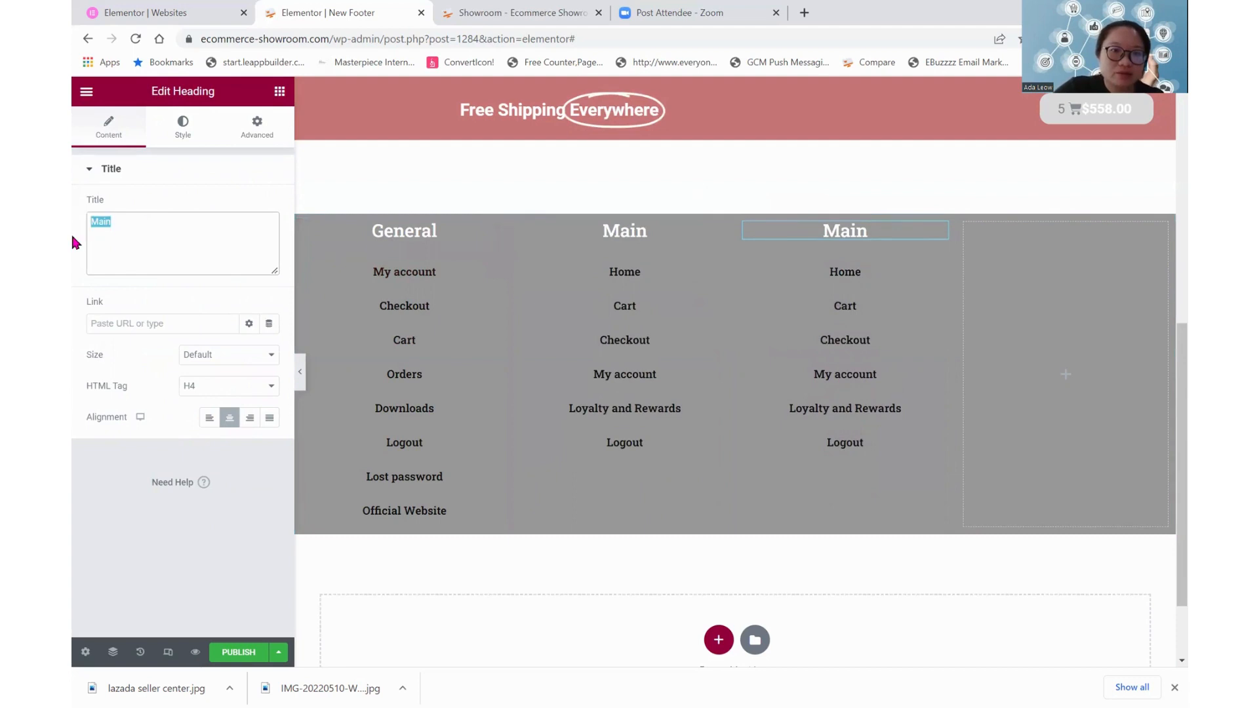
type("Best Se")
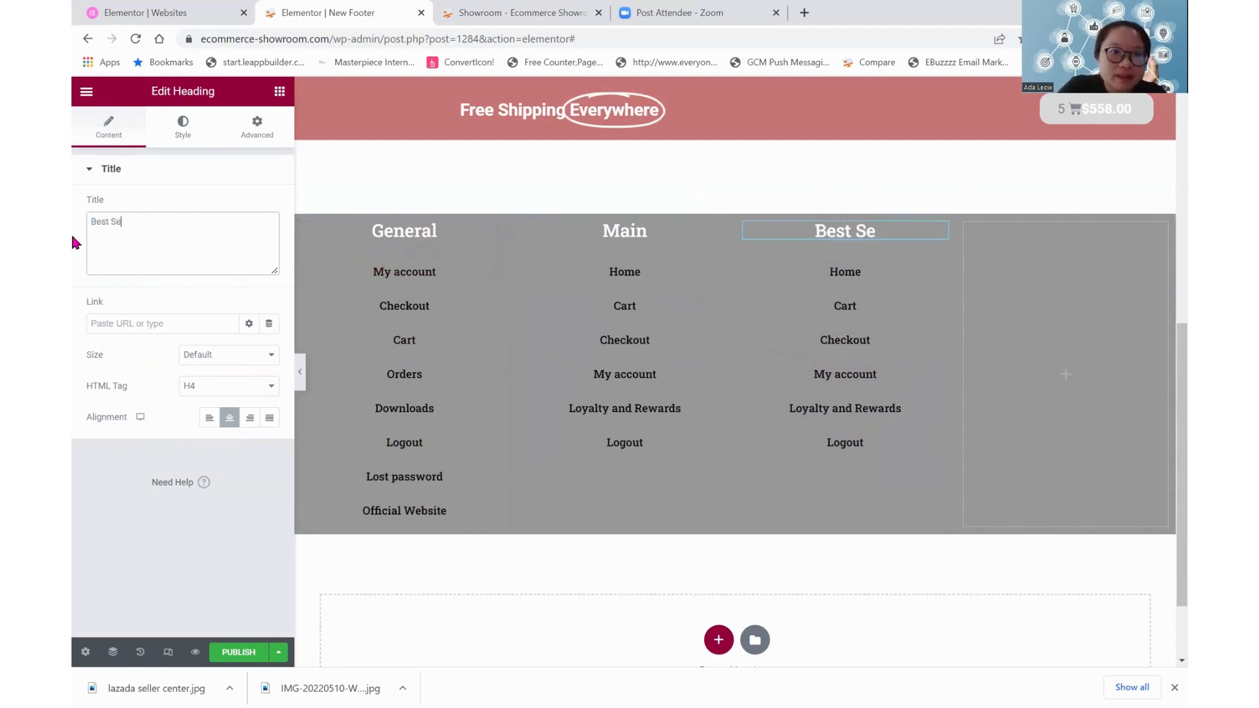
type("llers")
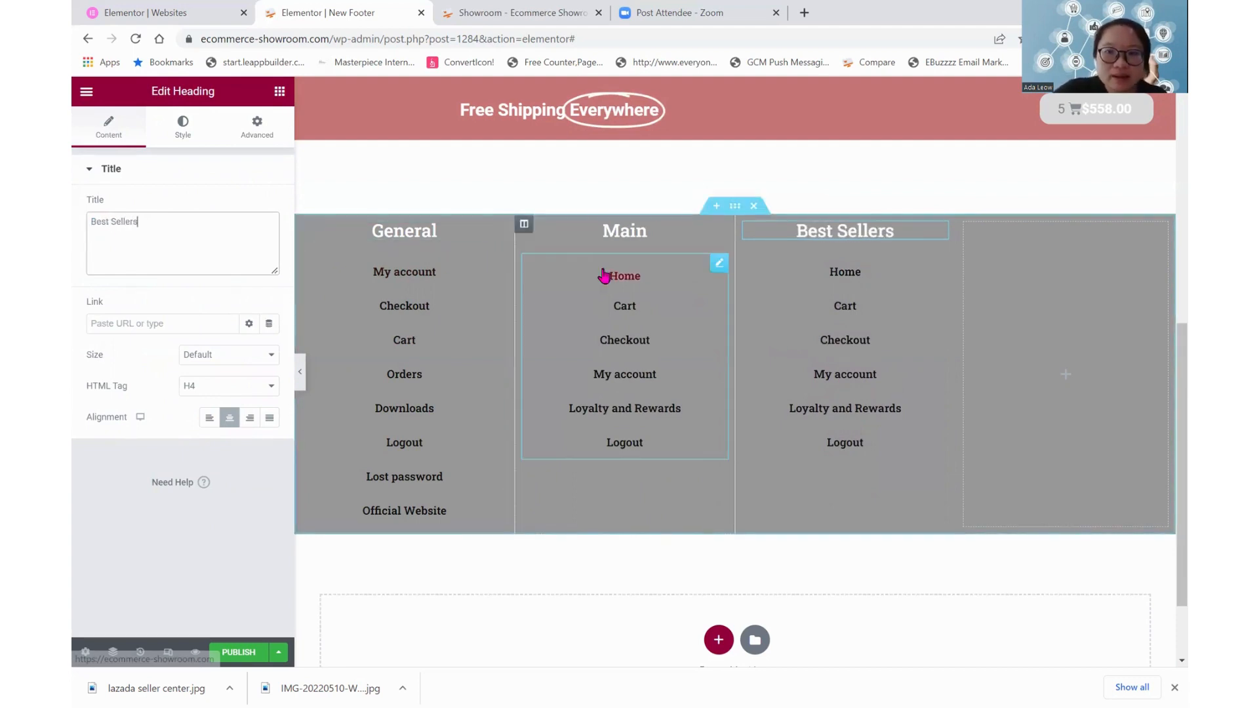
Set the third column's navigation menu to use the Best Seller Products menu
left_click(750, 332)
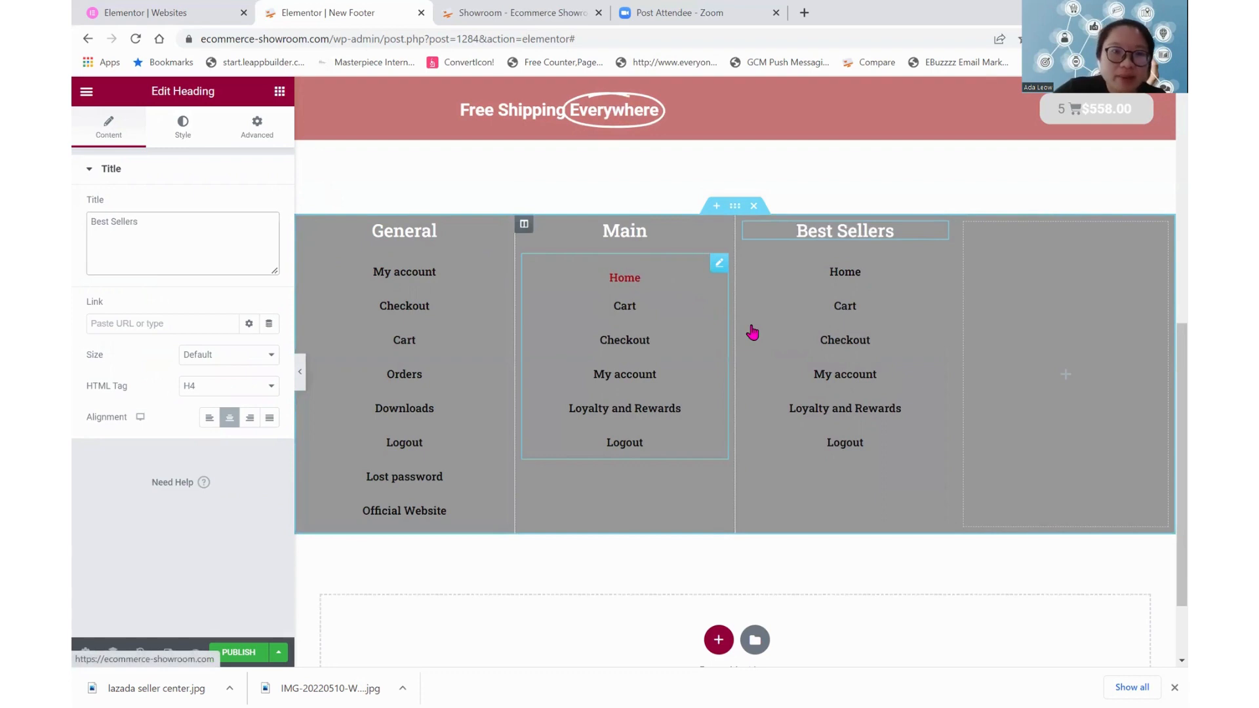
left_click(240, 206)
left_click(234, 224)
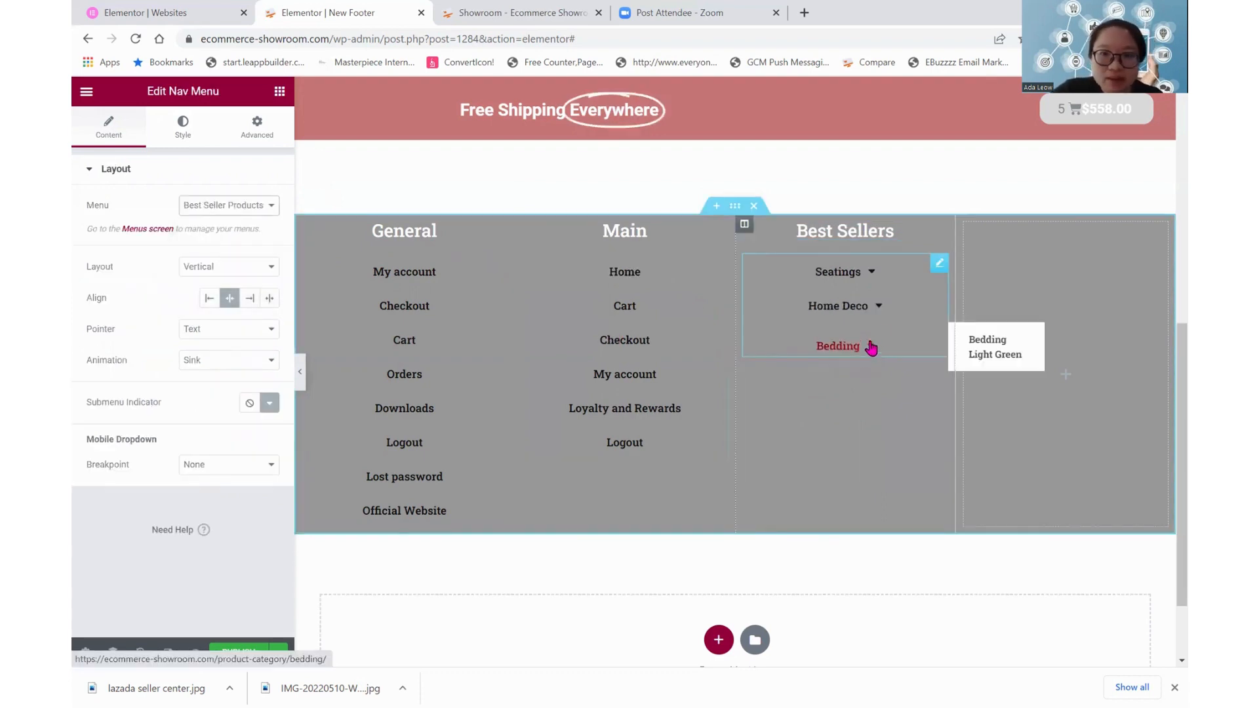
Set the vertical padding of the Best Sellers navigation menu's dropdown to 6
mouse_move(869, 276)
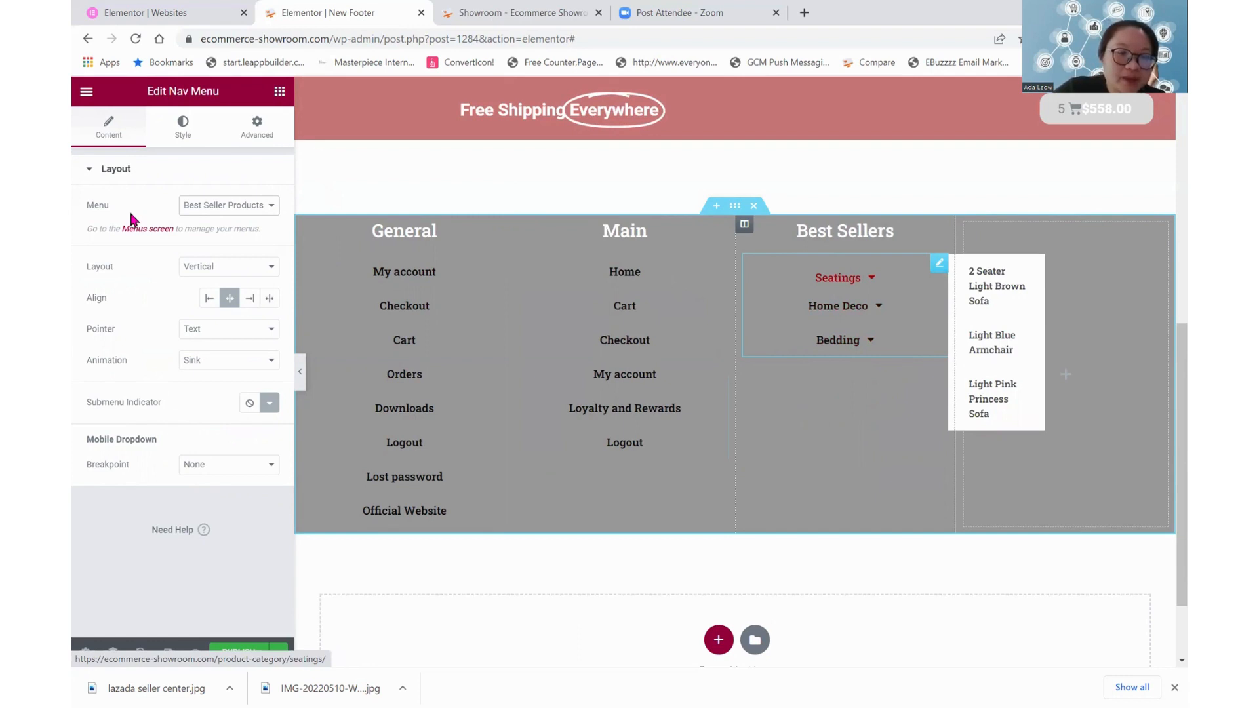
left_click(183, 124)
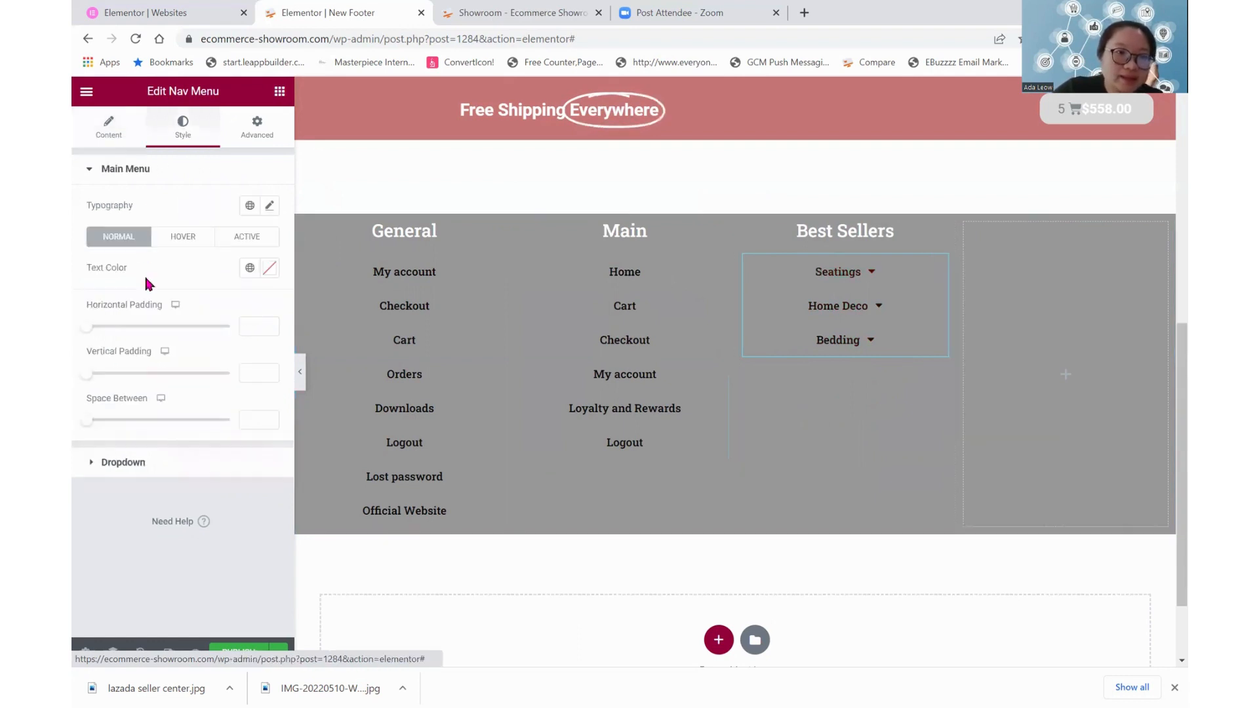
left_click(123, 462)
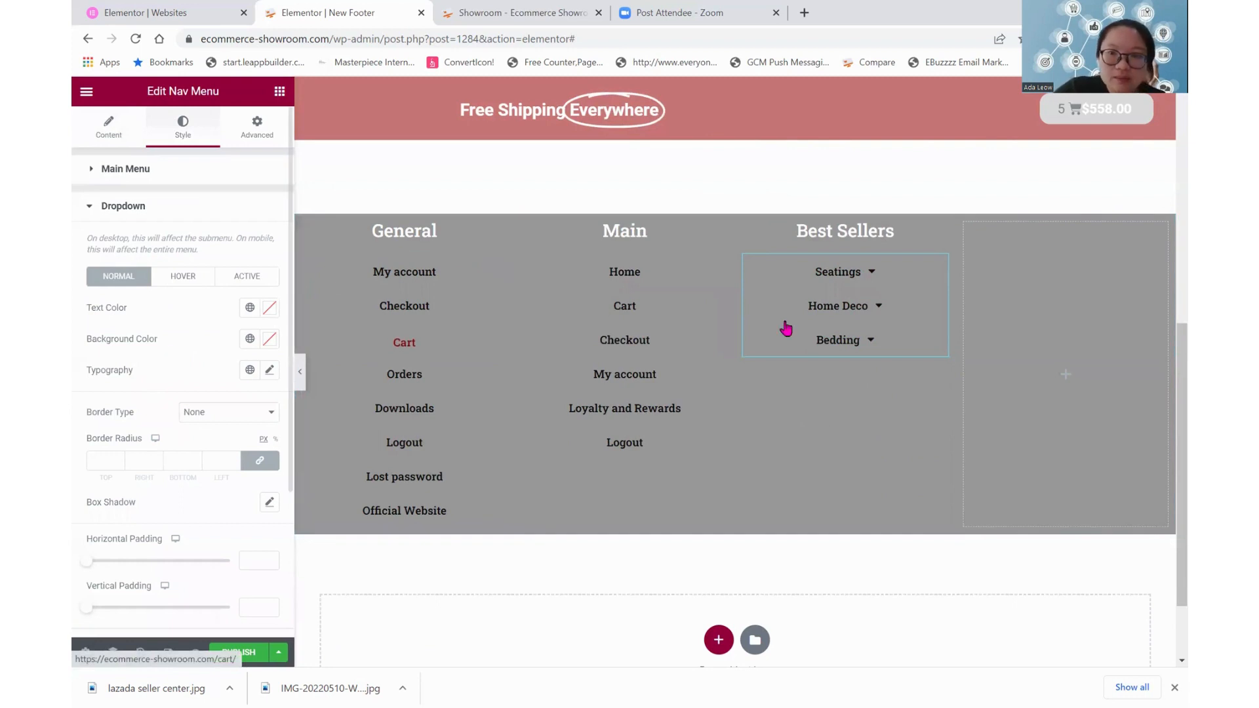
mouse_move(871, 272)
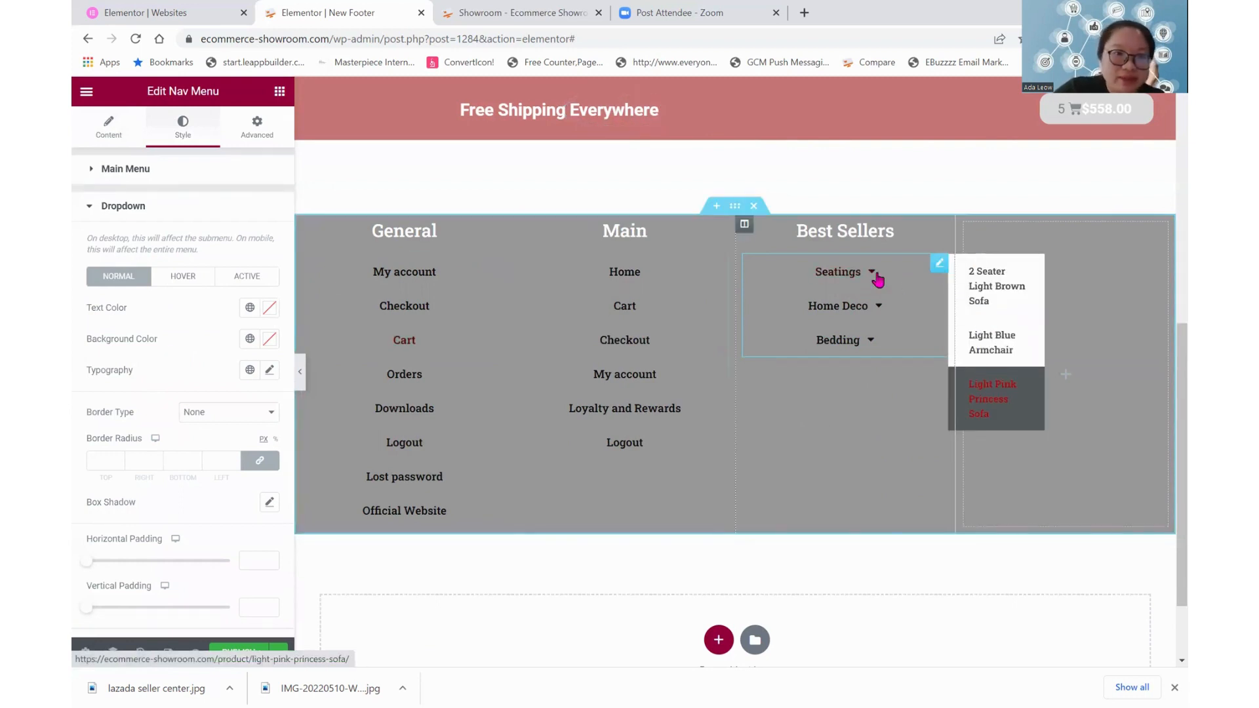
left_click(179, 279)
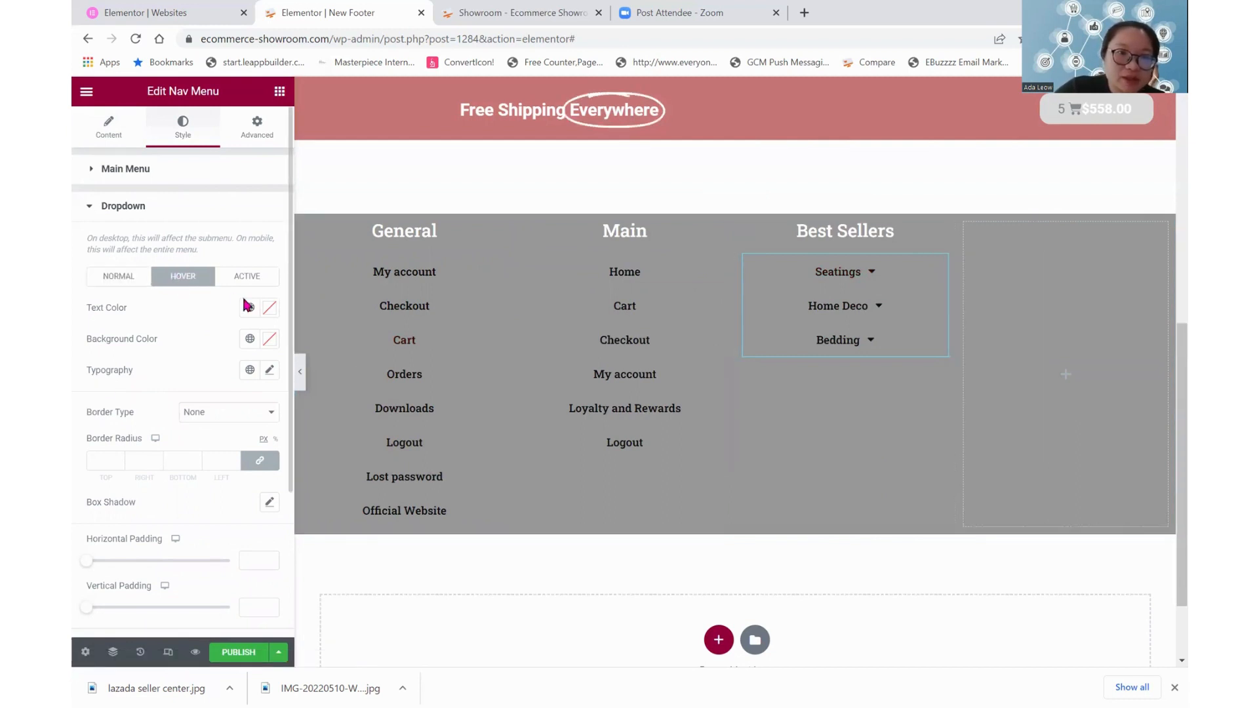
left_click(120, 276)
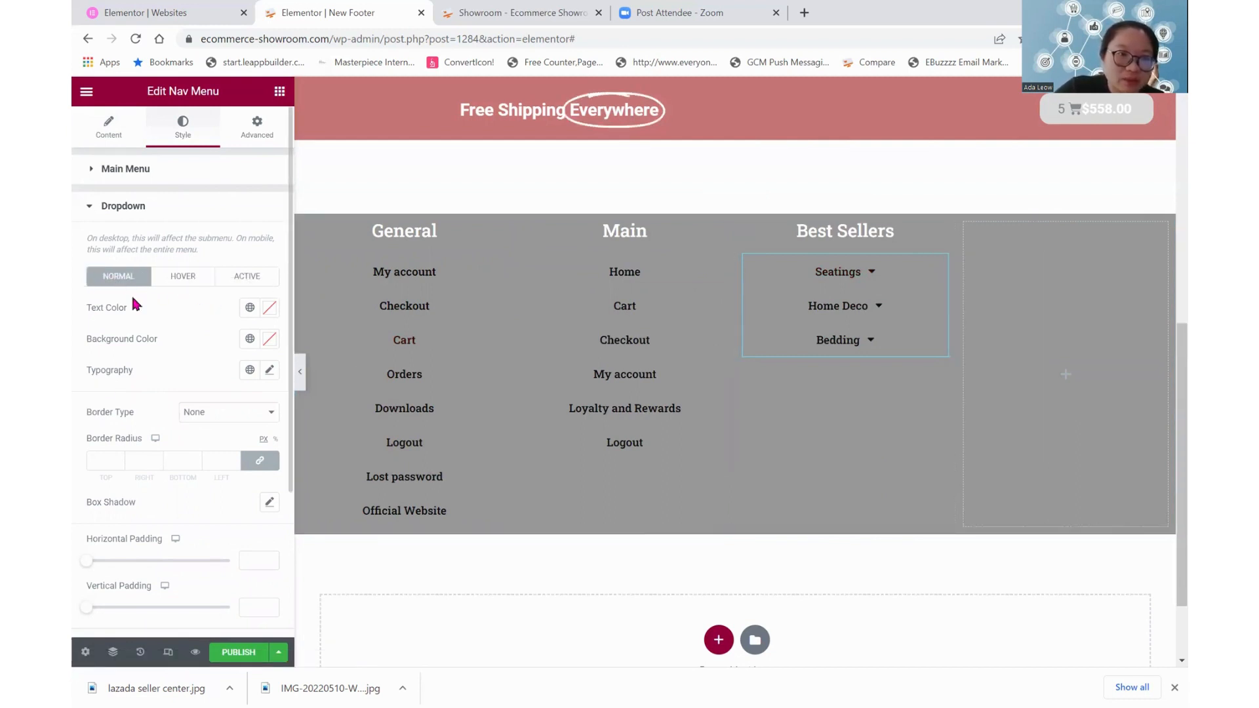
scroll(125, 338, "down", 3)
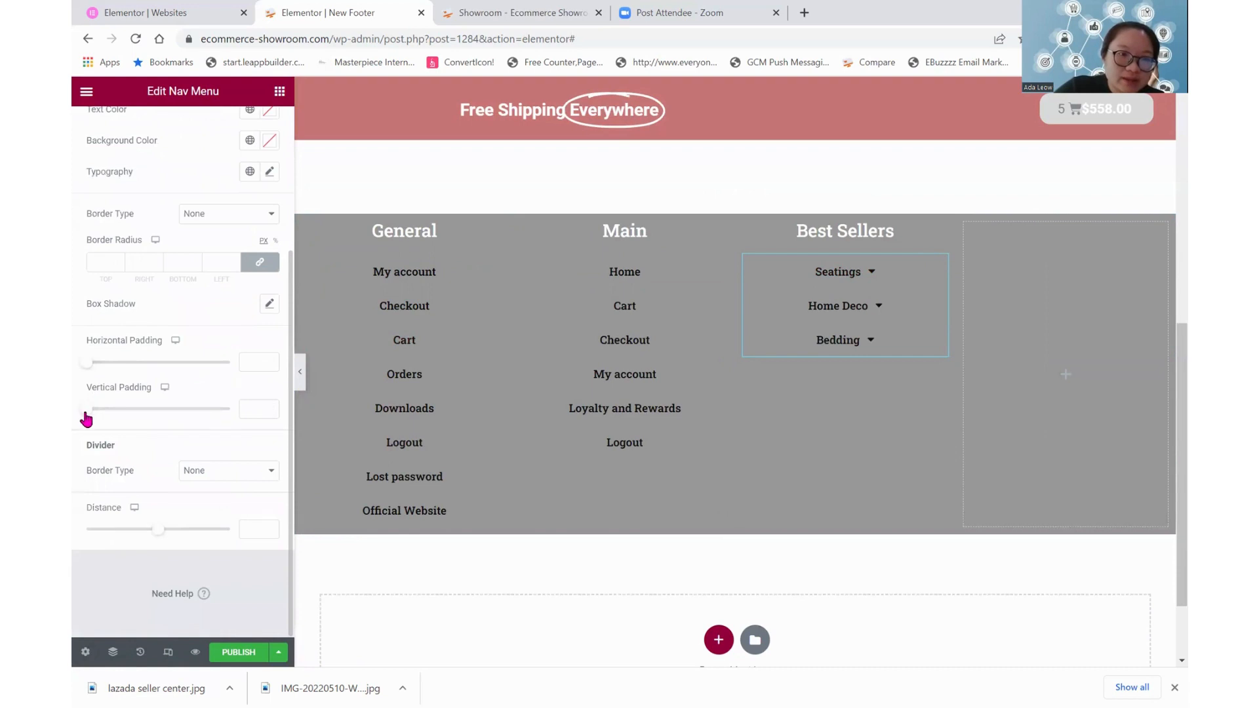
left_click_drag(86, 412, 253, 403)
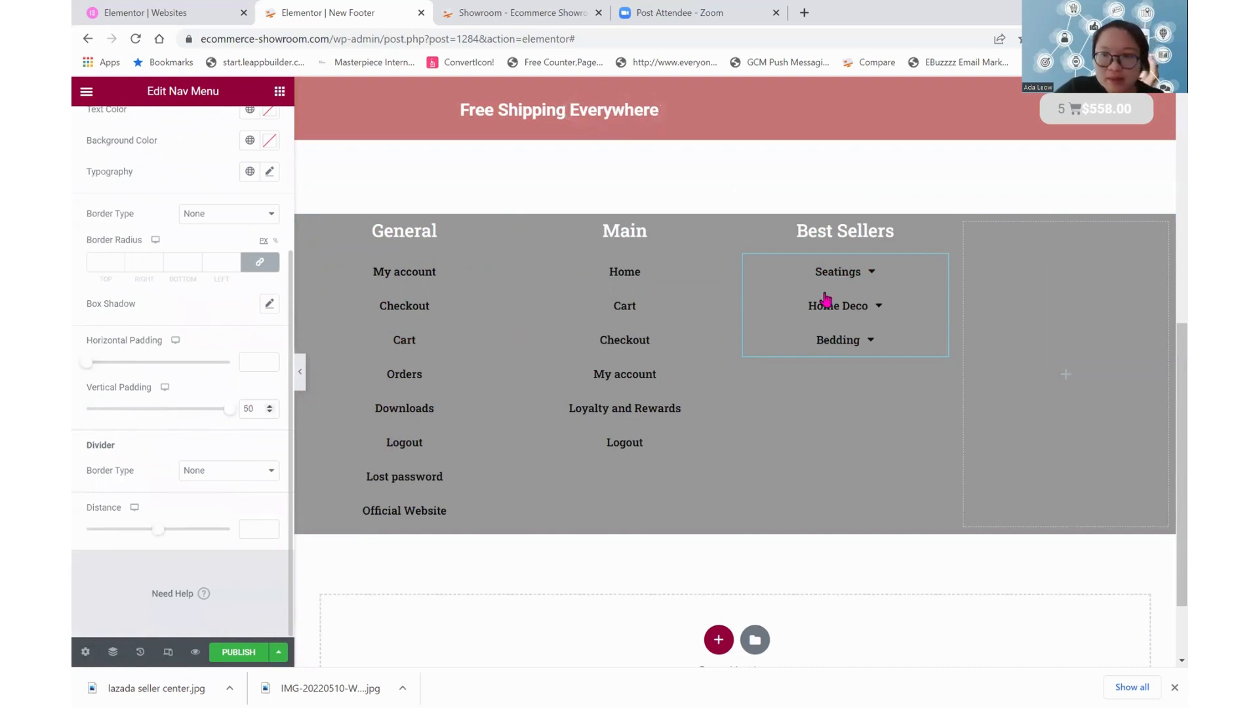
mouse_move(837, 279)
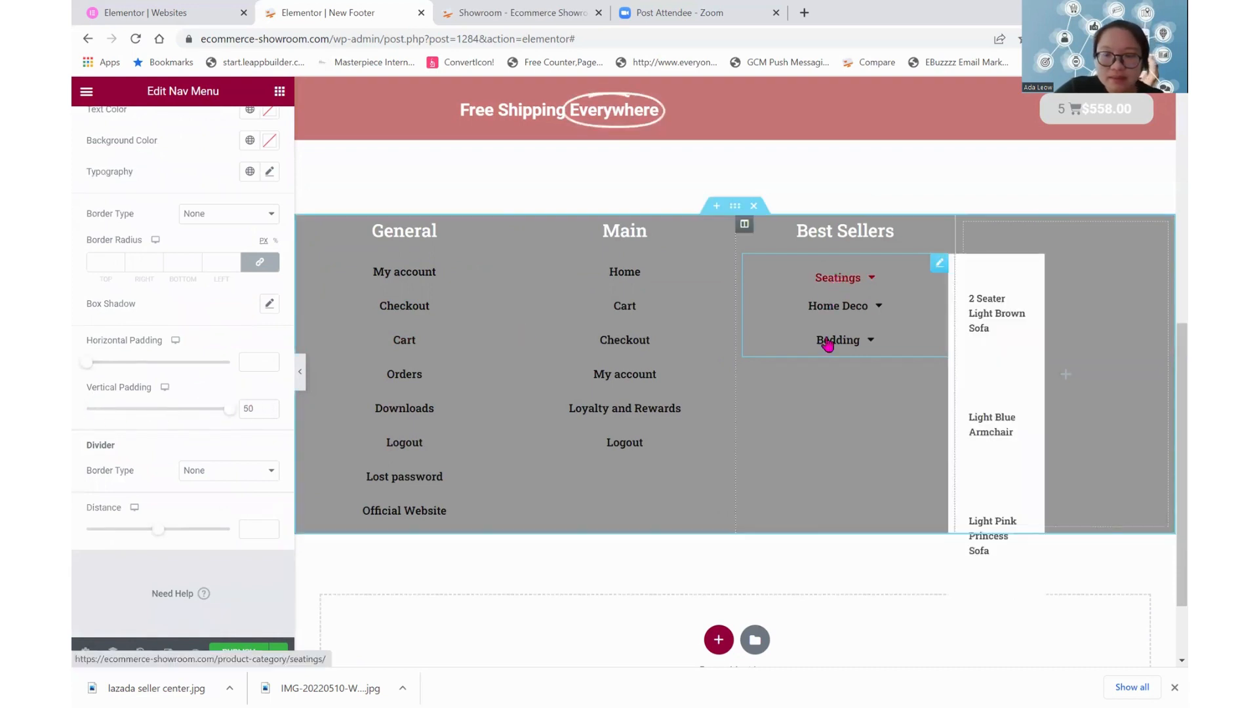
left_click_drag(155, 409, 105, 411)
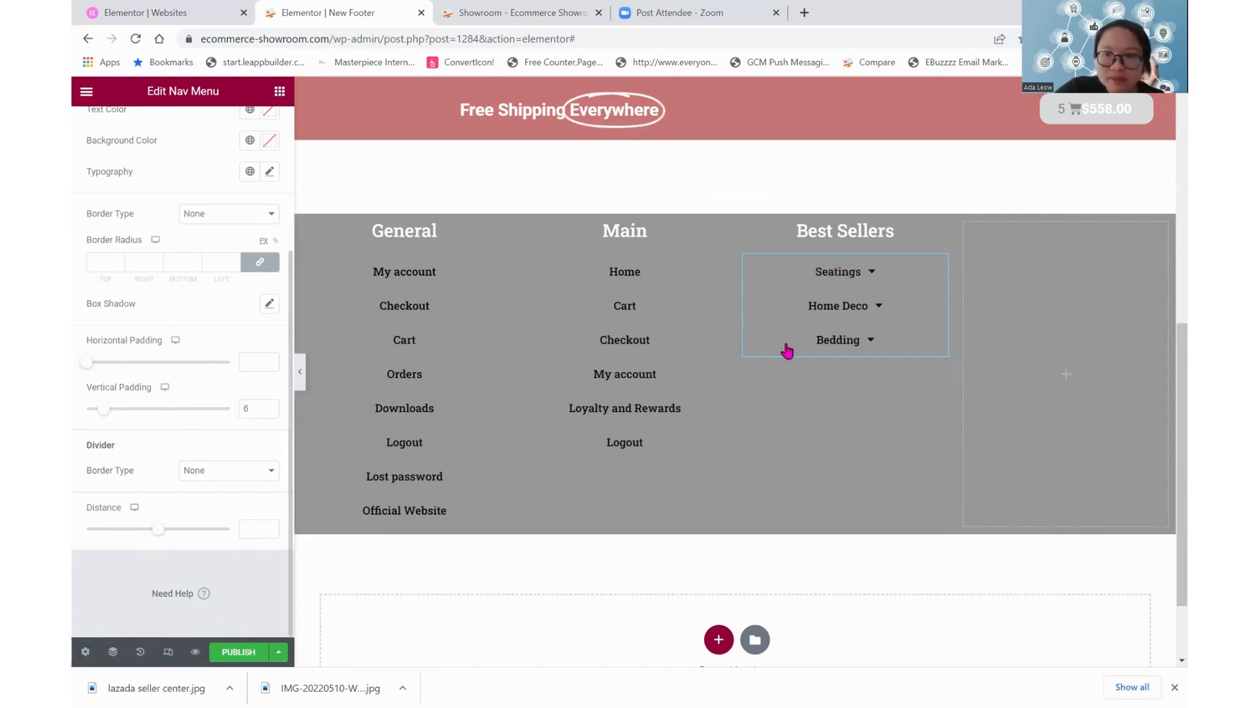
Set the horizontal padding of the Best Sellers menu's dropdown to 16
left_click_drag(87, 362, 119, 363)
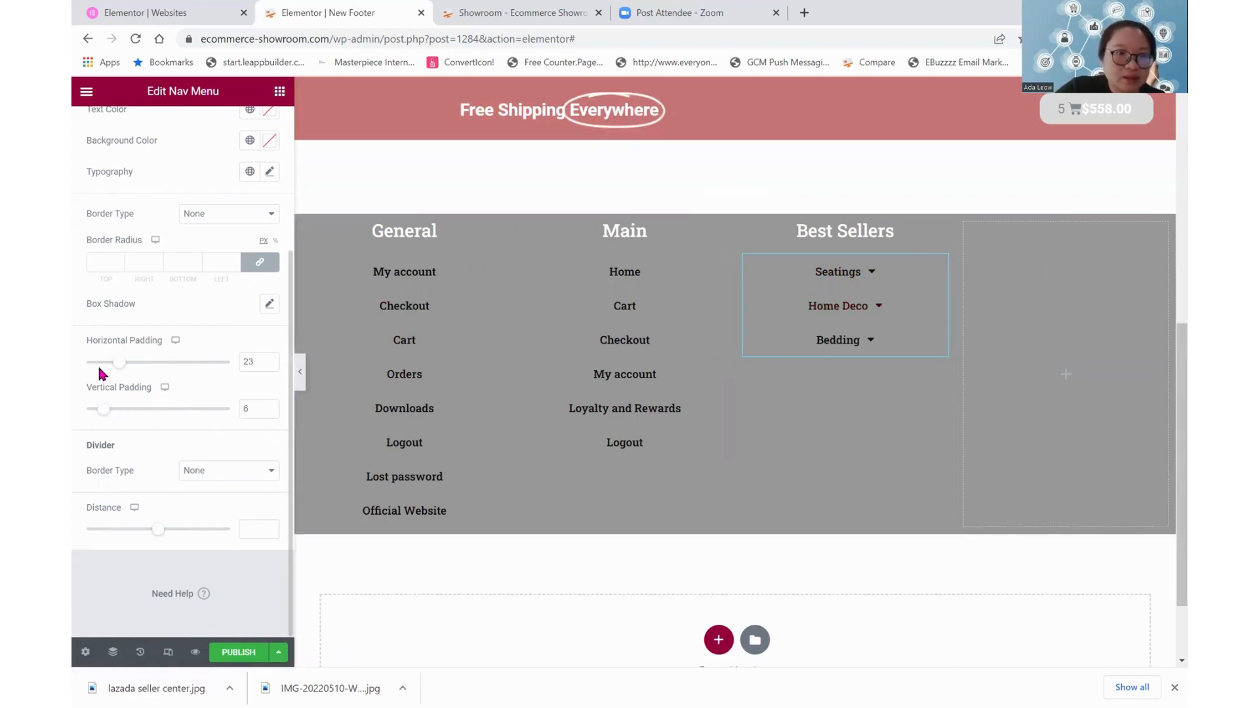
left_click_drag(119, 362, 110, 363)
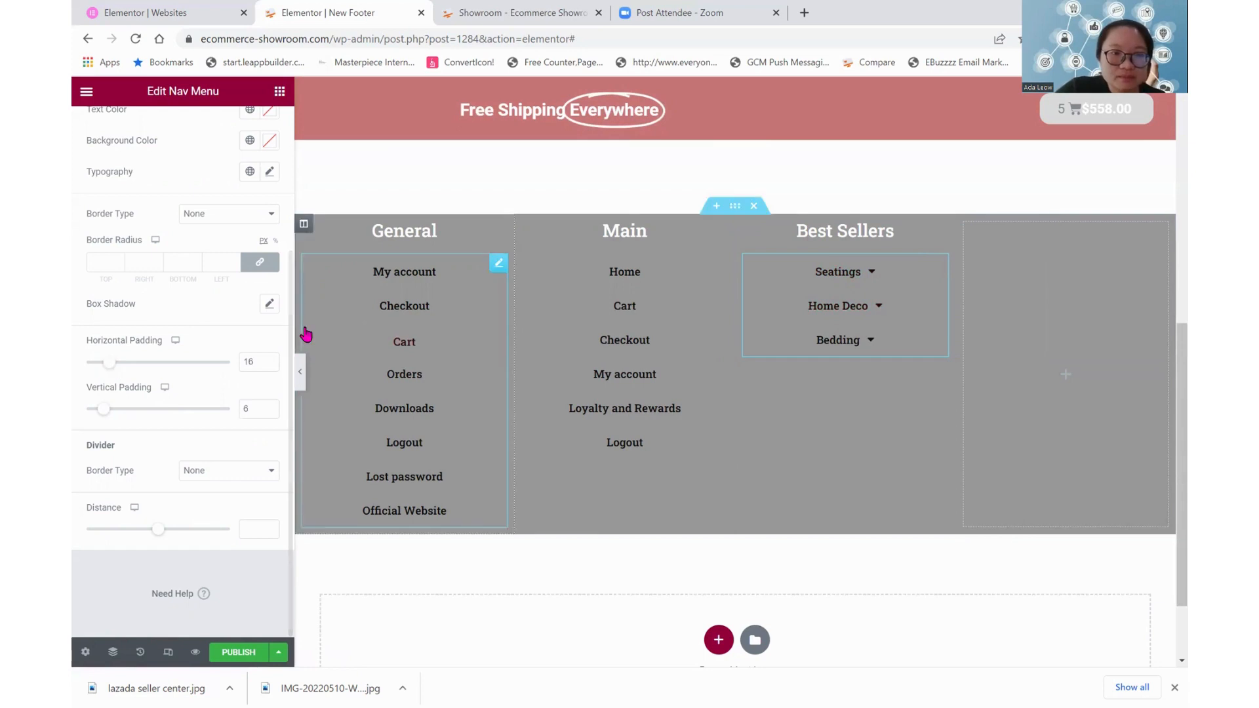
scroll(169, 347, "up", 3)
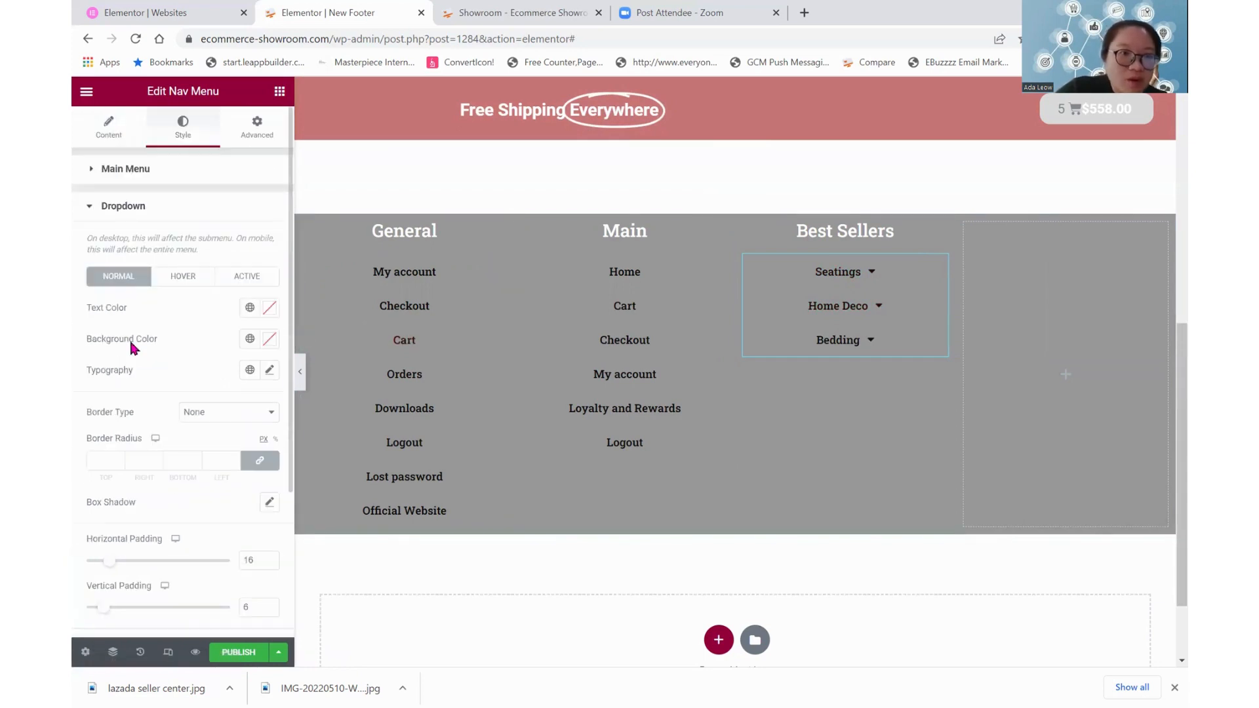
Change the Best Sellers menu's submenu indicator to the recommended Plus icon
left_click(135, 170)
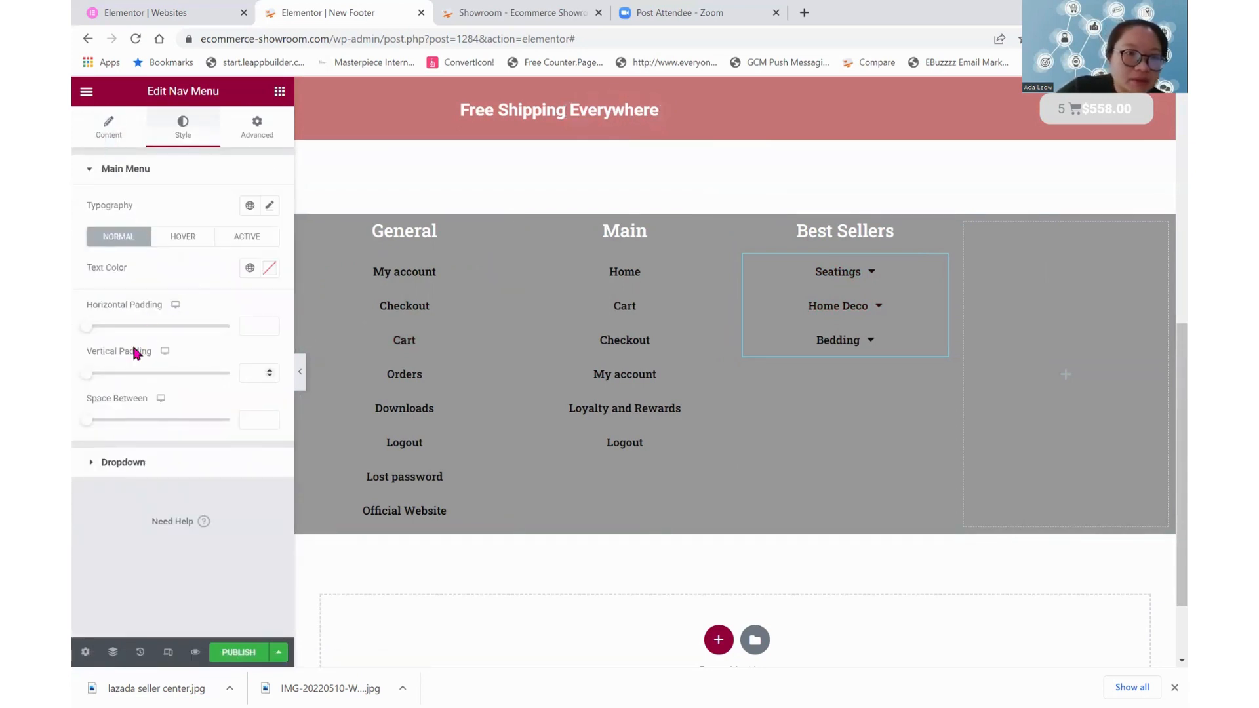
left_click(107, 131)
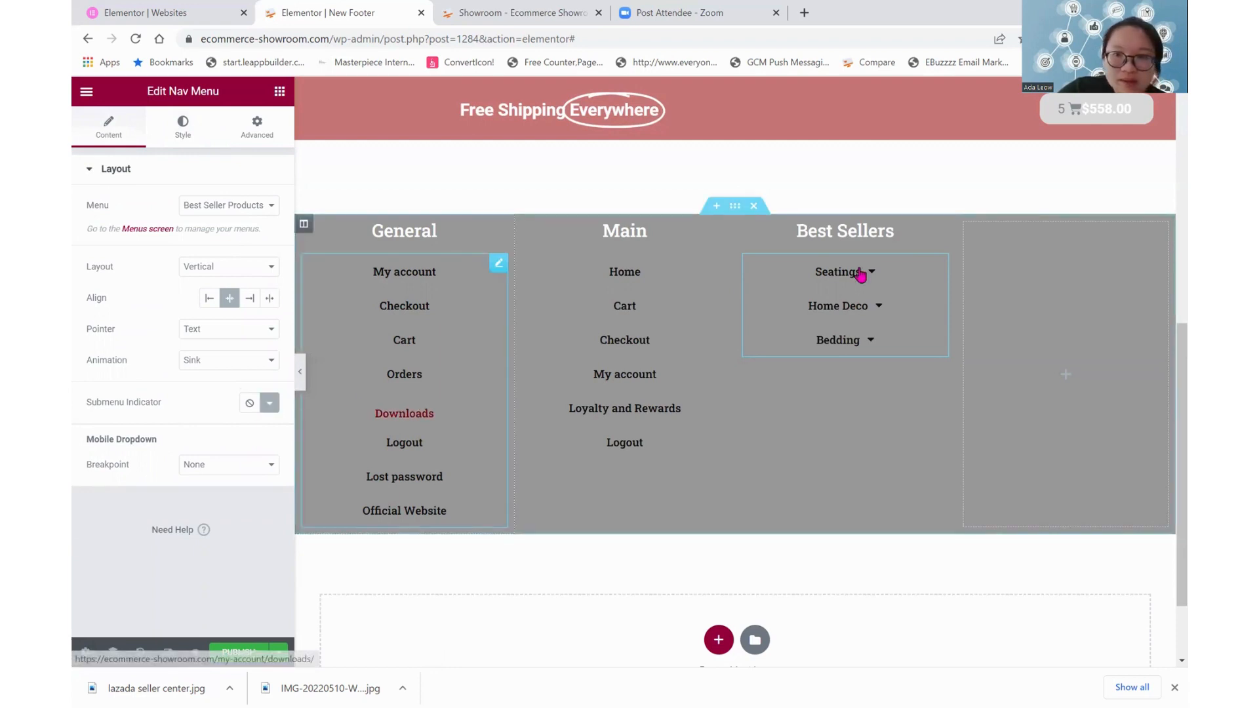
mouse_move(868, 282)
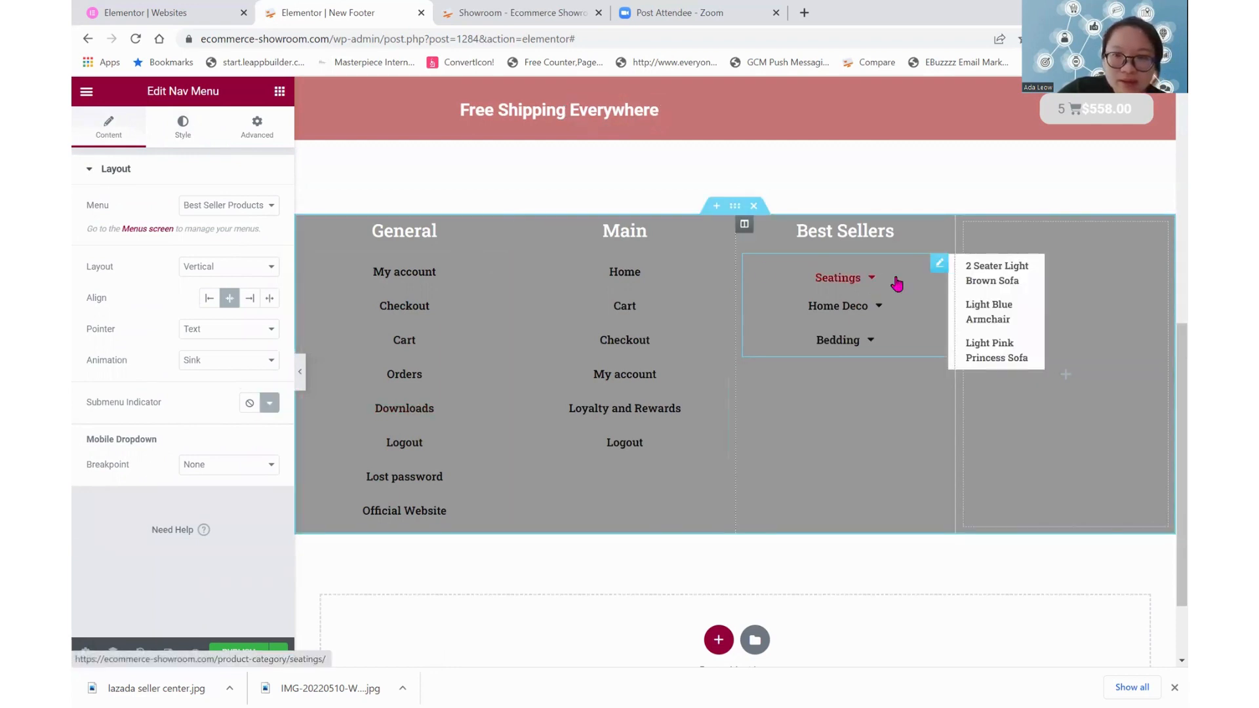
left_click(270, 403)
left_click(723, 275)
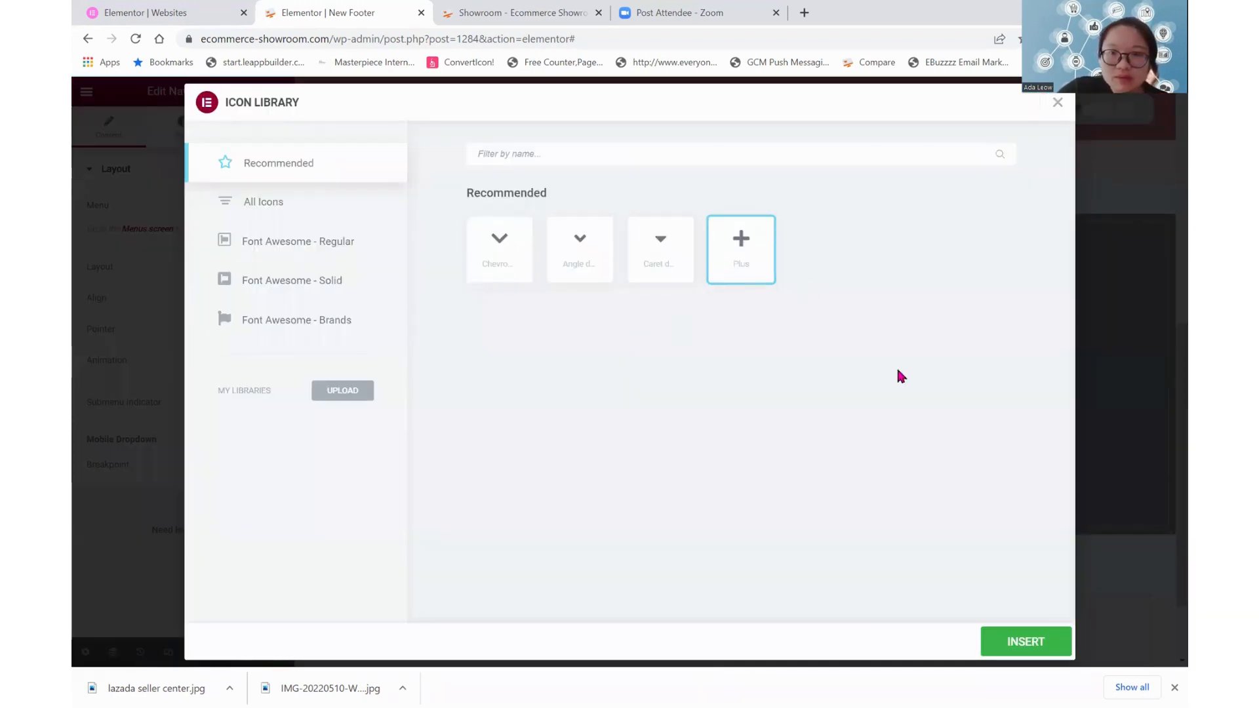
left_click(1039, 648)
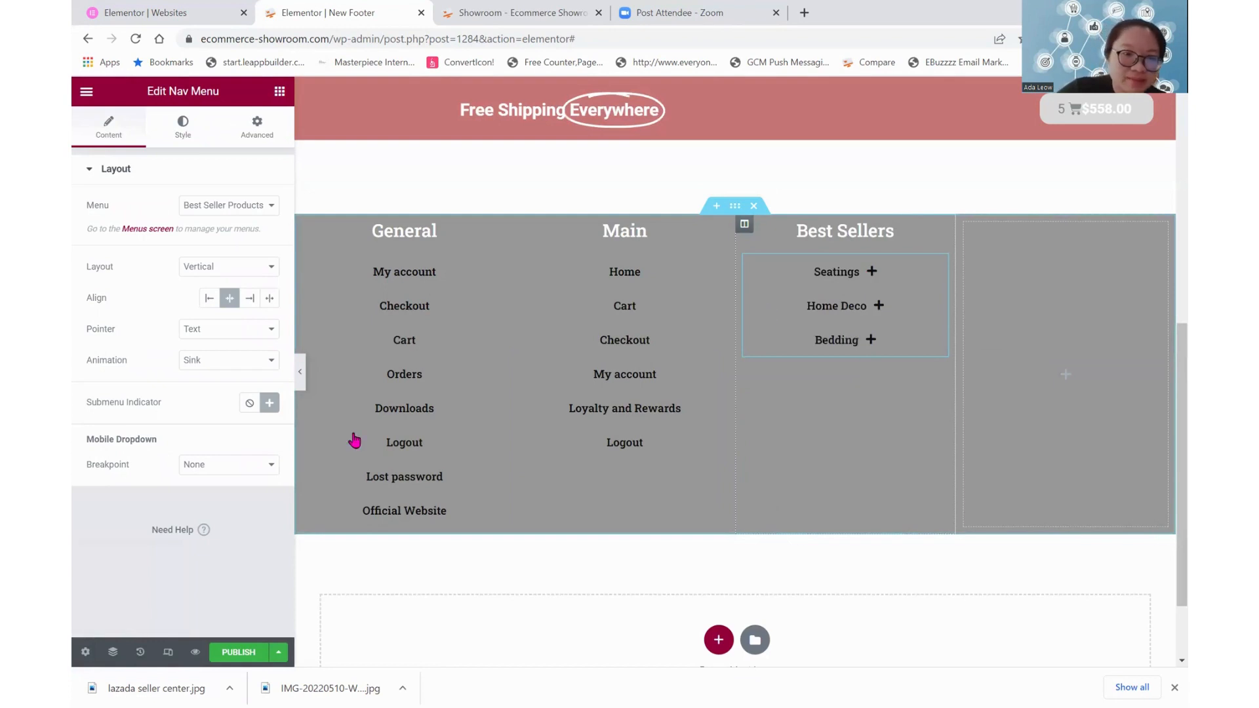
Set the Best Sellers menu's submenu indicator to None
left_click(248, 406)
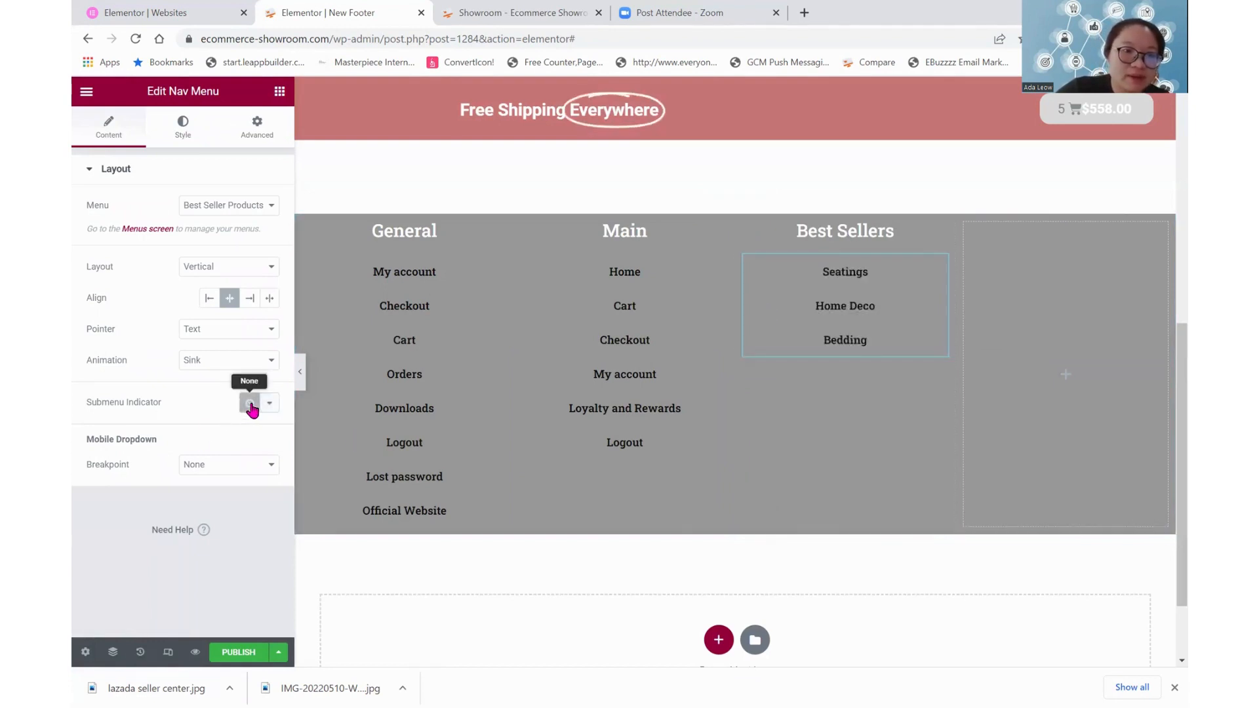
mouse_move(948, 261)
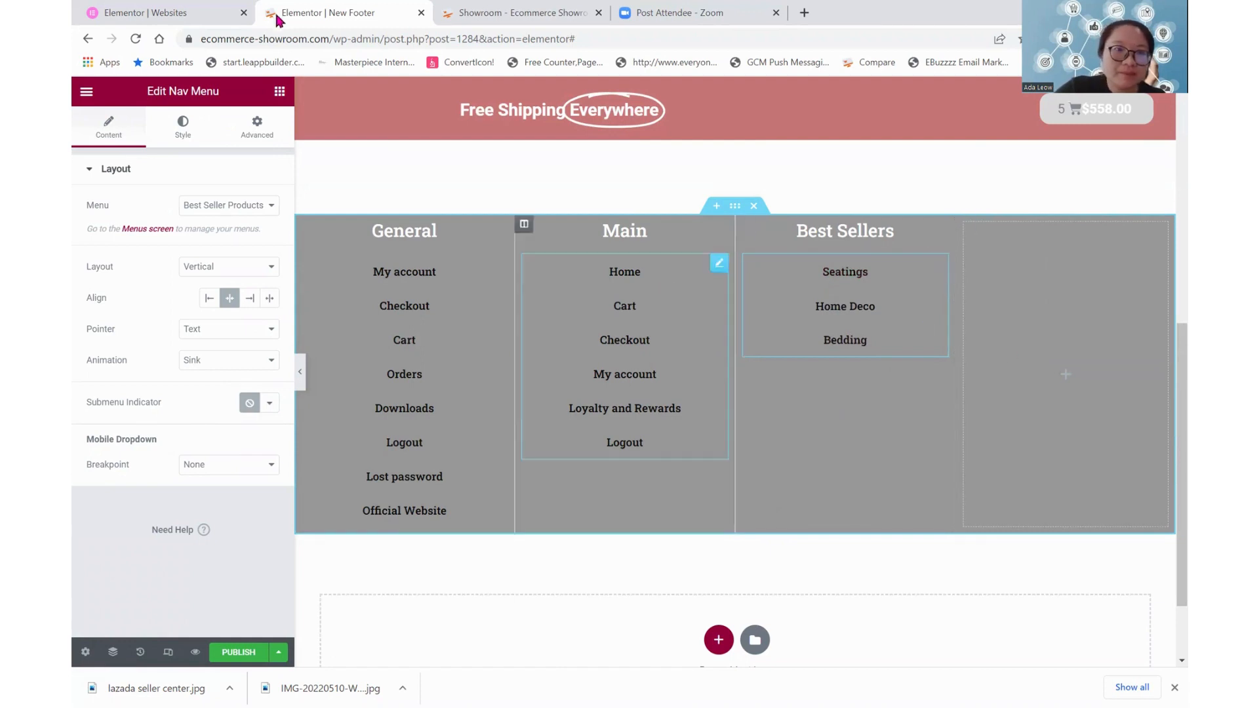
Add a Text Editor widget to the empty fourth column of the footer section
left_click(279, 93)
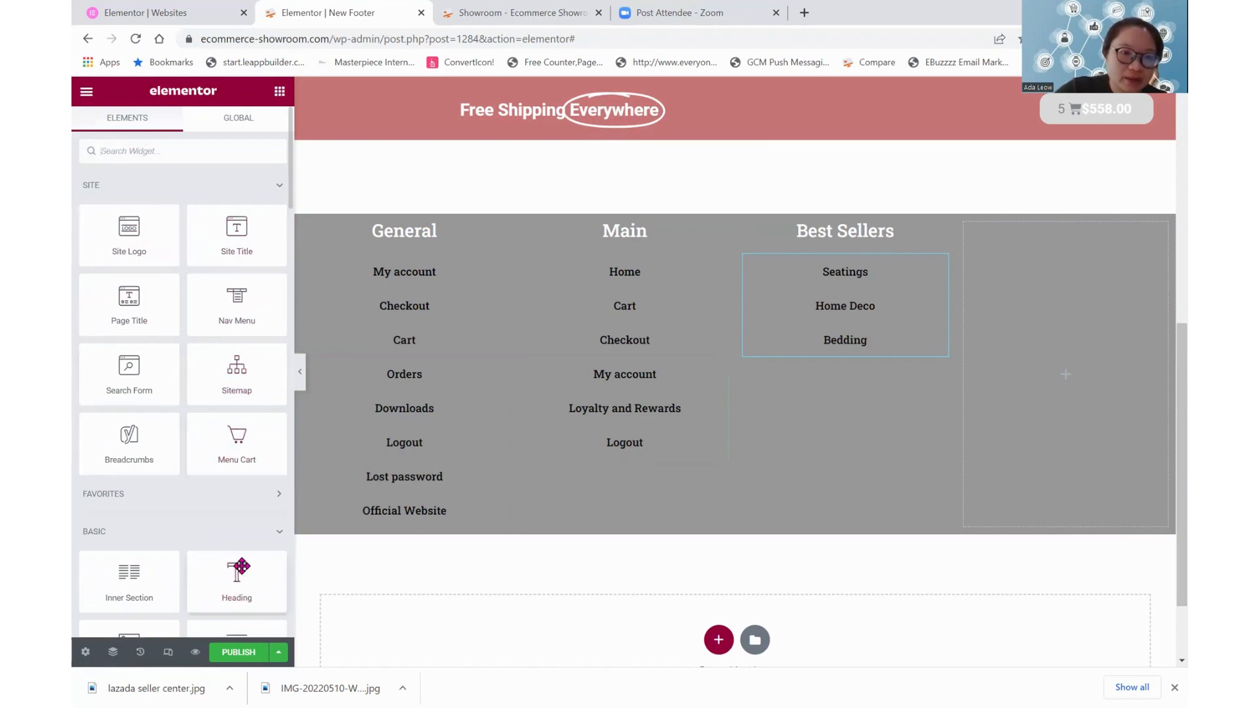
scroll(241, 565, "down", 3)
left_click_drag(234, 430, 1042, 278)
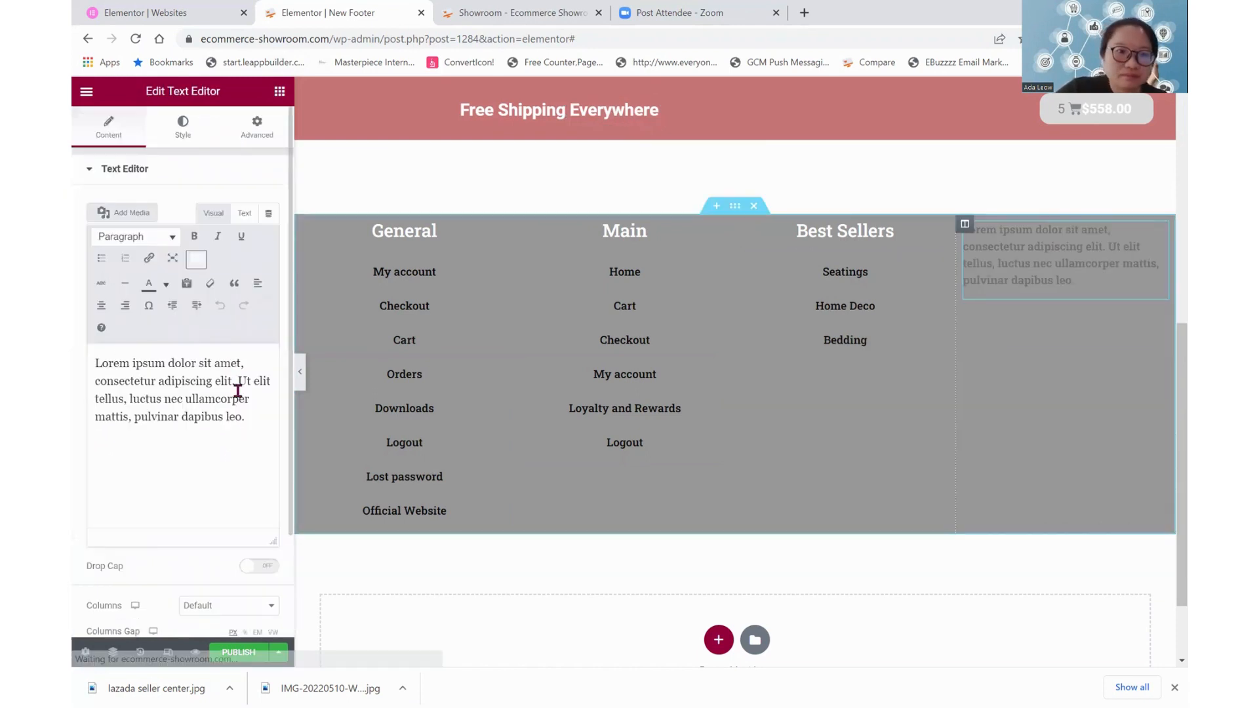
Replace the fourth column's placeholder text with "This is a demo website. Please do not purchase from this website. Thank you."
left_click_drag(246, 417, 76, 364)
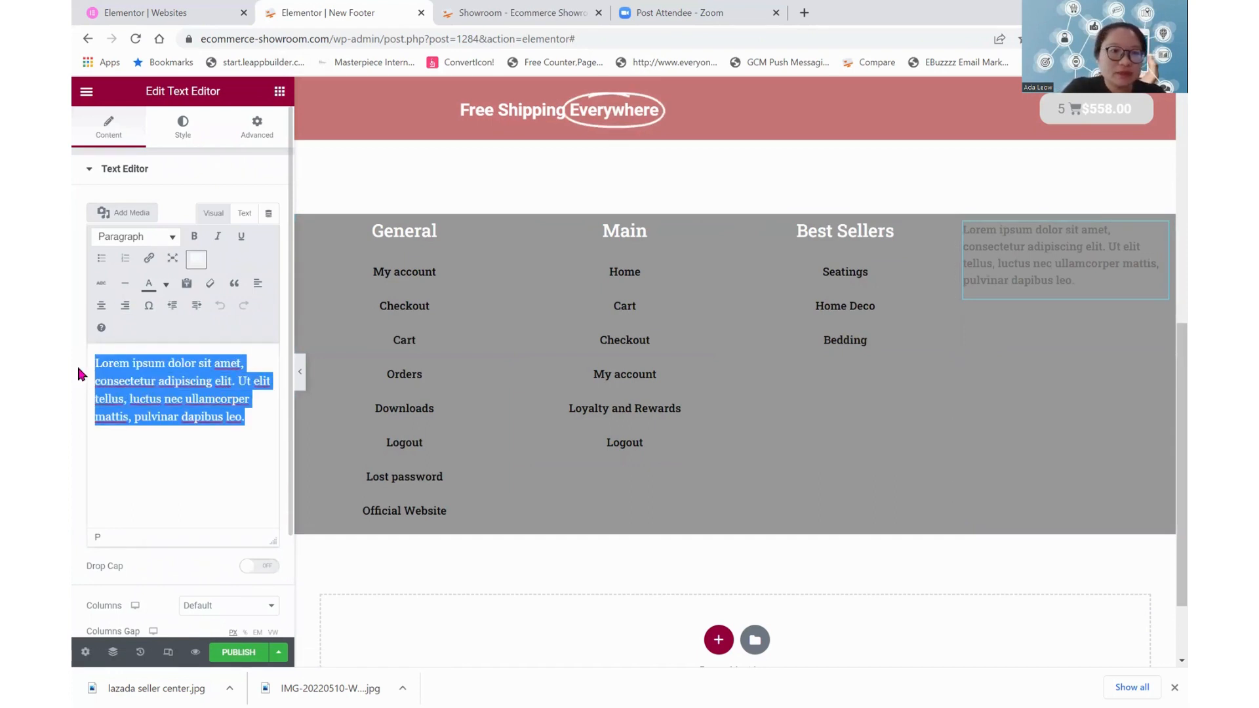
type("This is a ")
type("demo website")
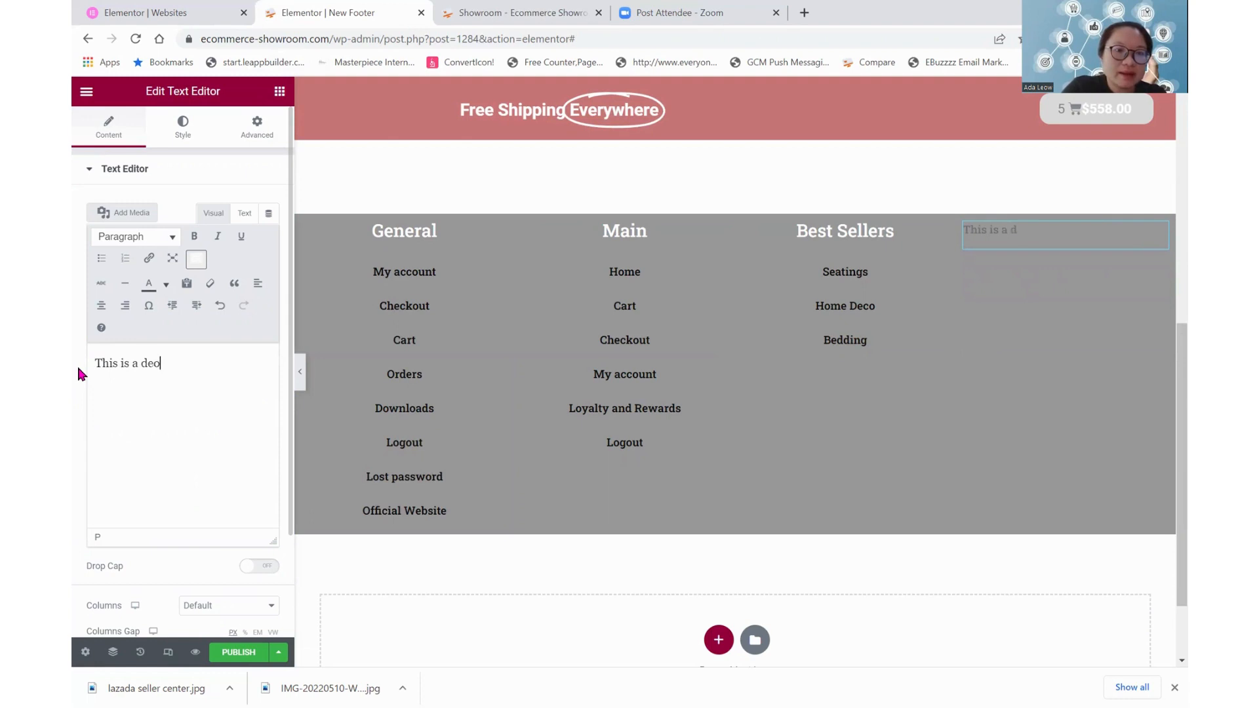
type(". Pl")
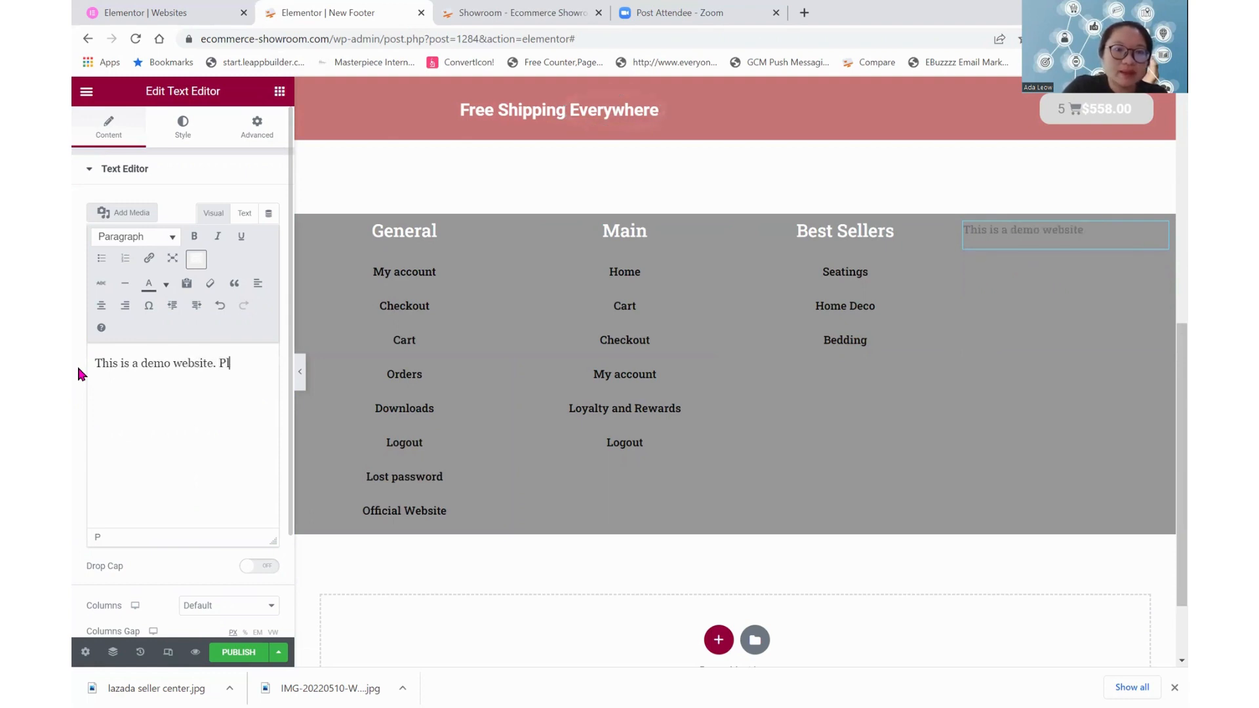
type("ease do not purchase")
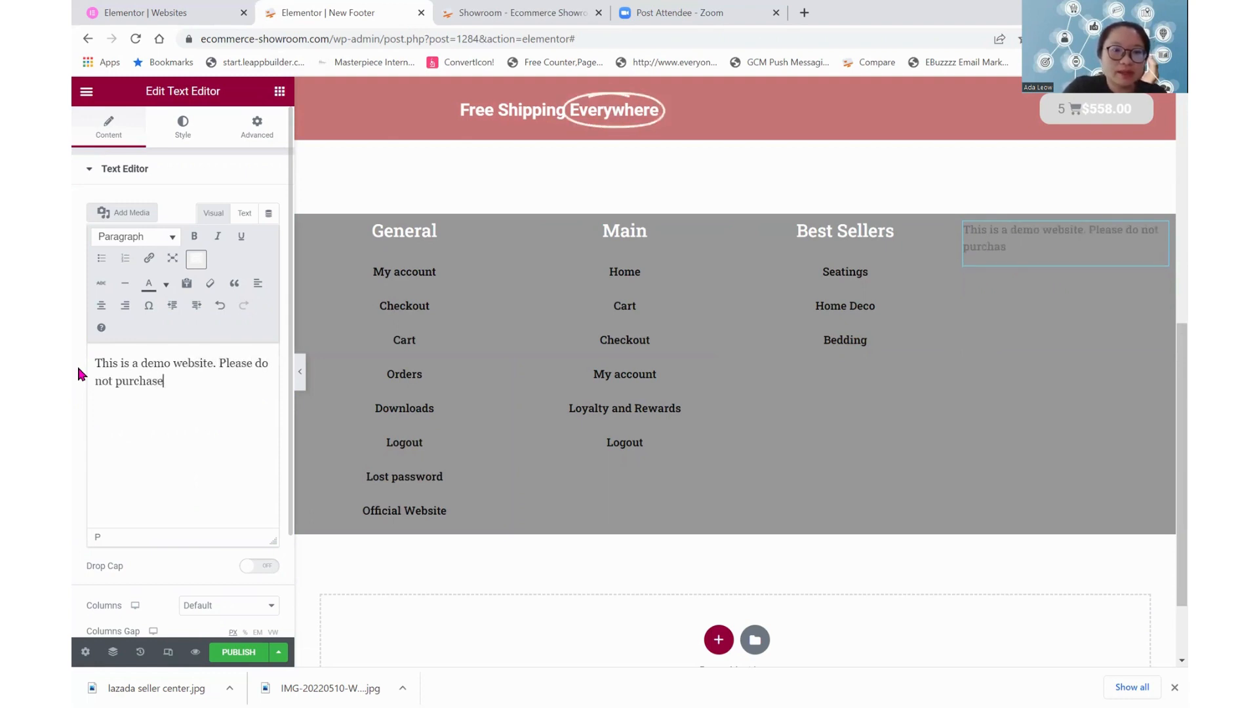
type(" from this website. Thank you.")
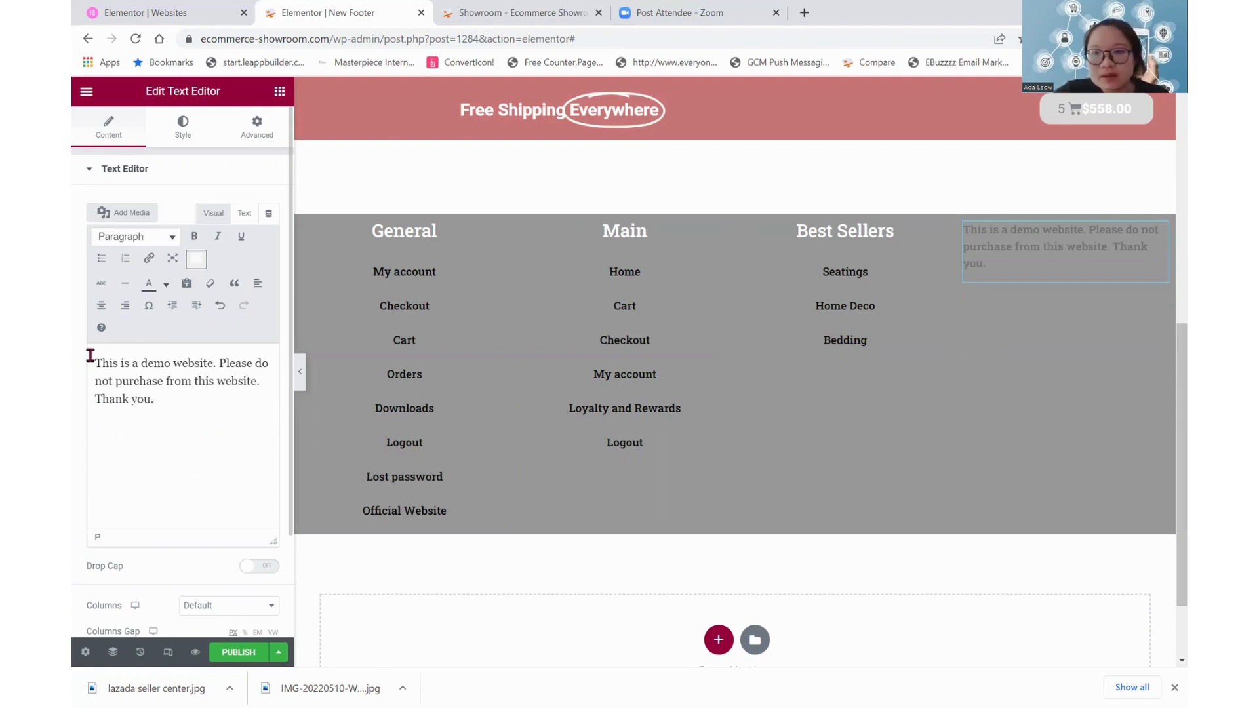
Set the text color of the fourth column's paragraph to white
left_click(183, 124)
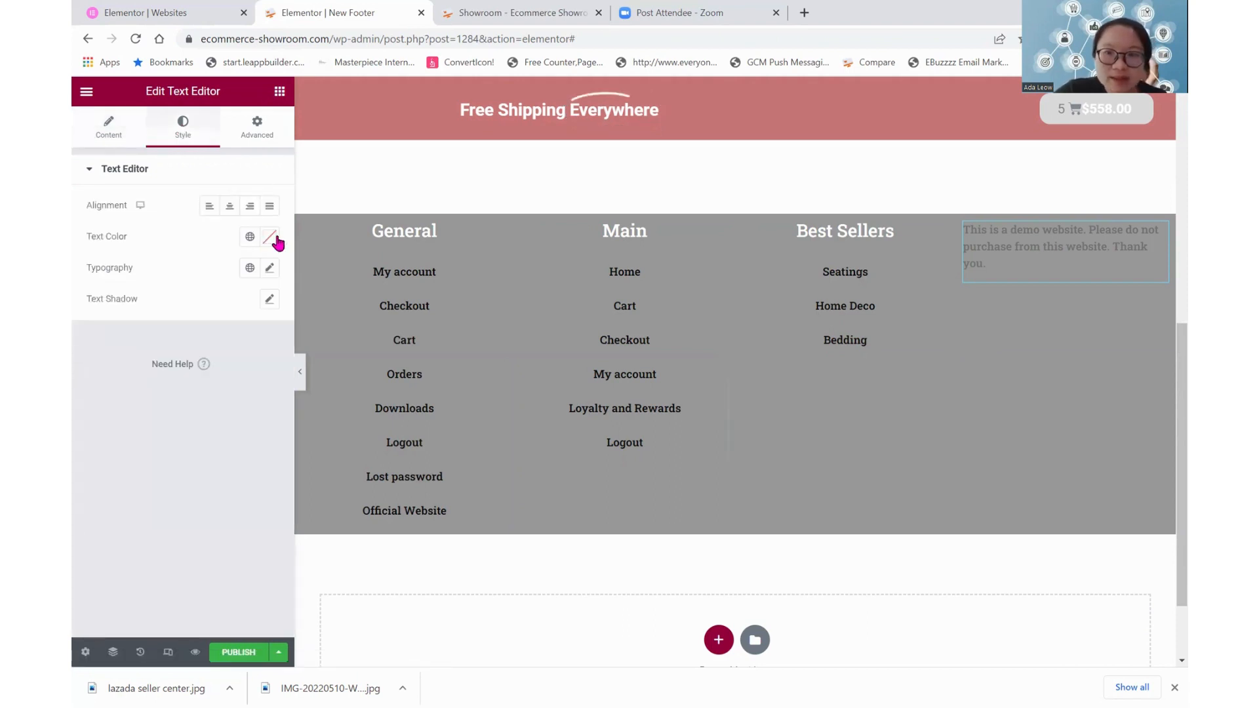
left_click(269, 236)
left_click_drag(145, 340, 84, 282)
left_click(201, 221)
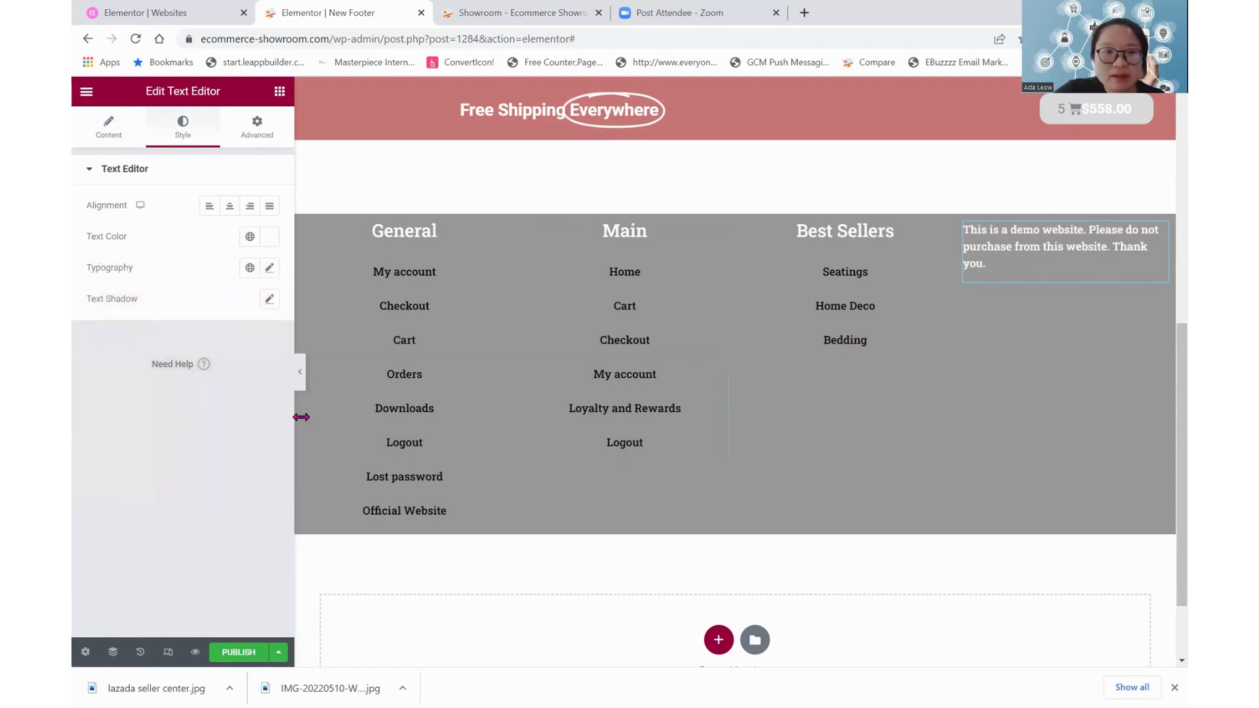
Add two new lines after "Thank you." in the fourth column's text
left_click(1004, 269)
key("Return")
key("Return")
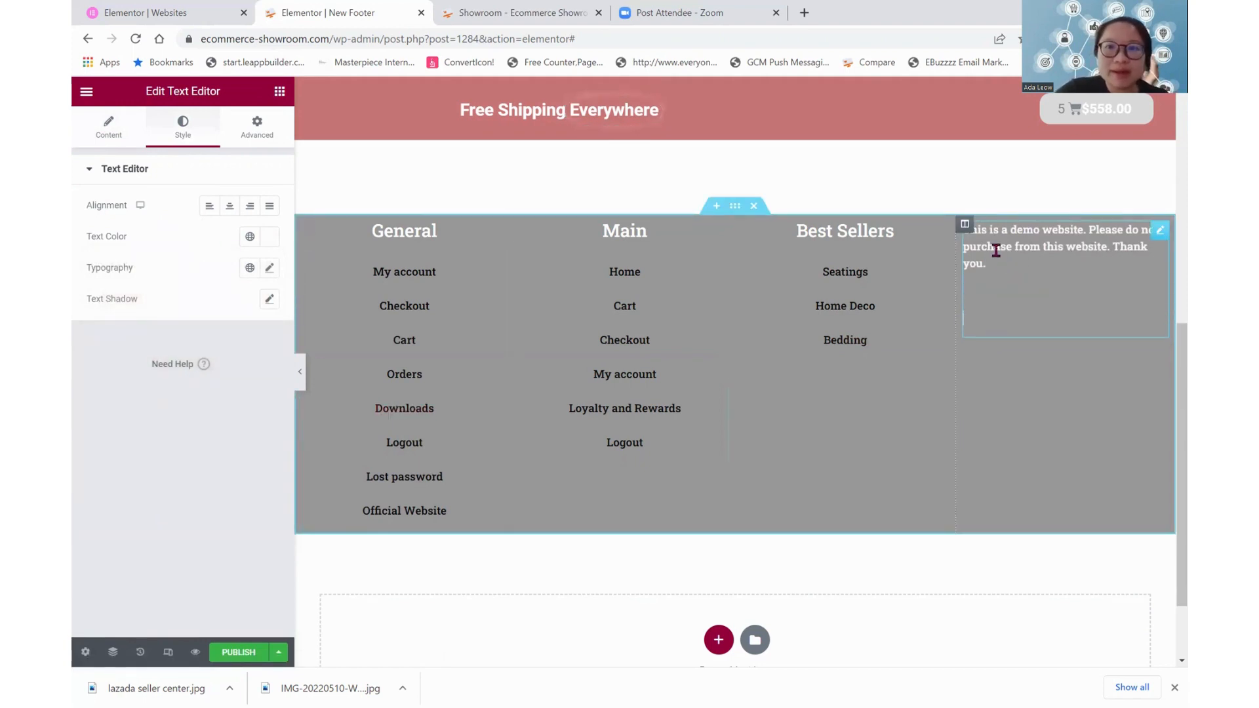
Search the web for "copyright logo in text" in a new tab and copy the © symbol from the fsymbols copyright page
left_click(804, 12)
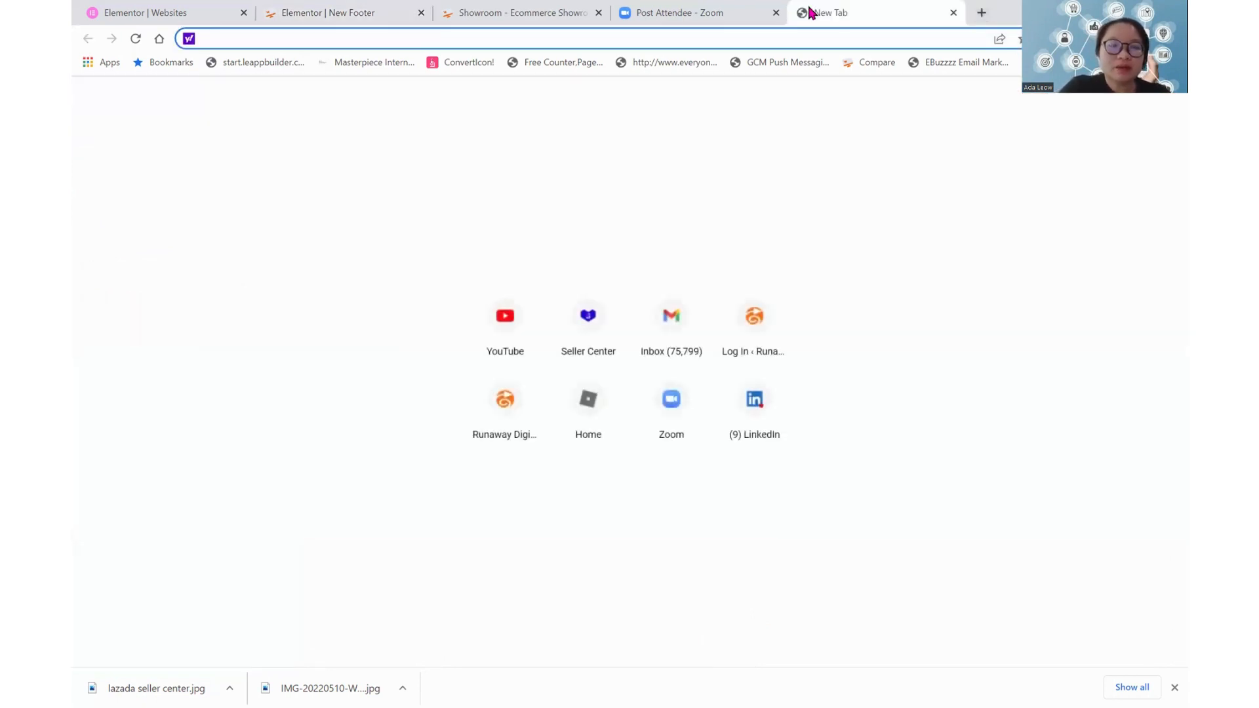
type("copyr")
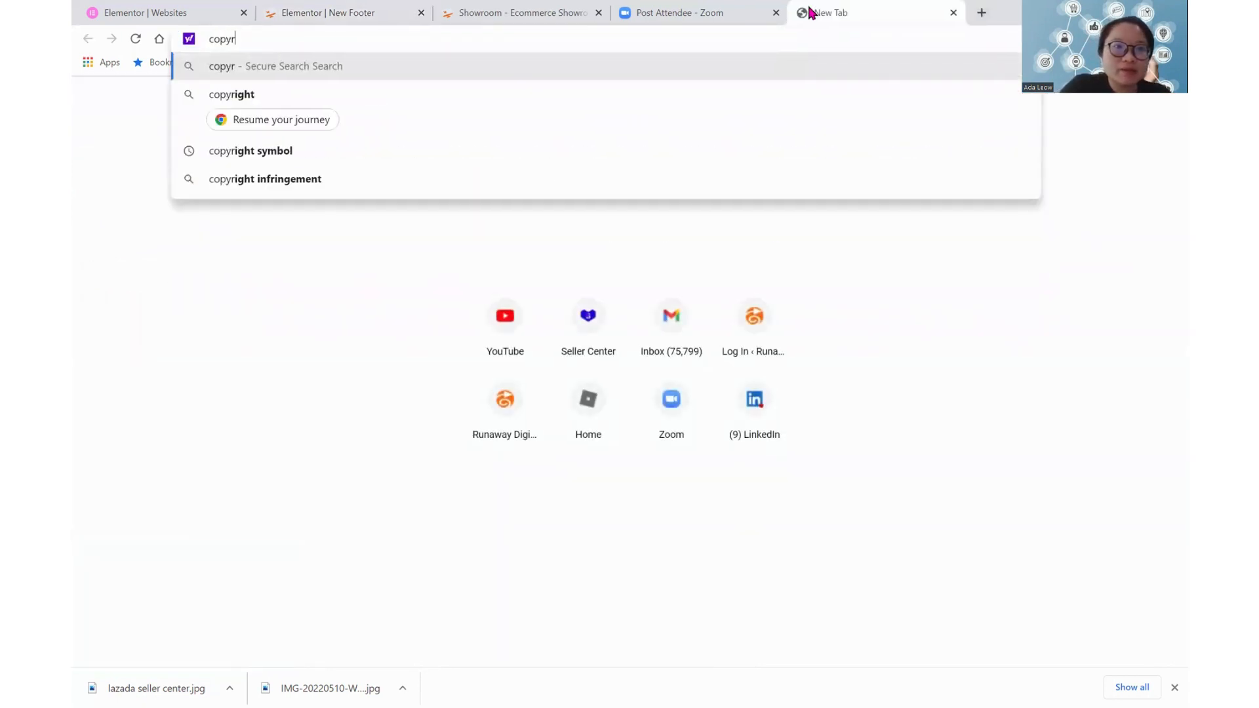
type("ight logo in text")
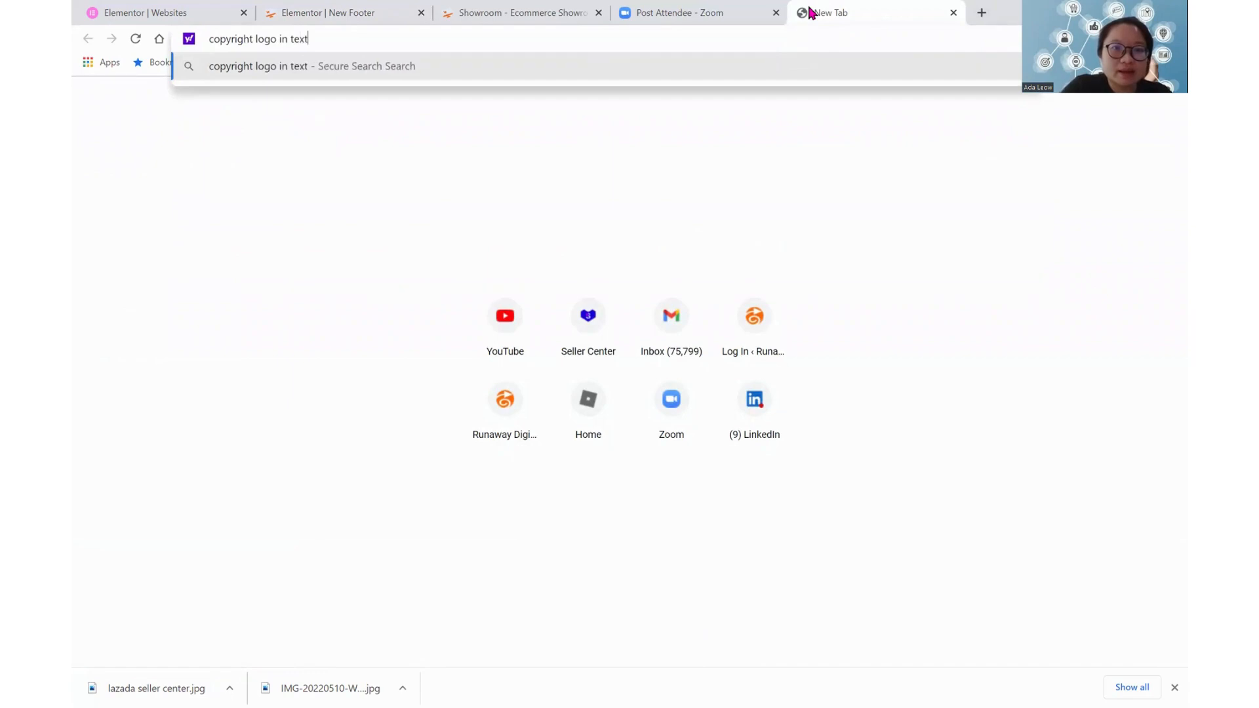
key("Return")
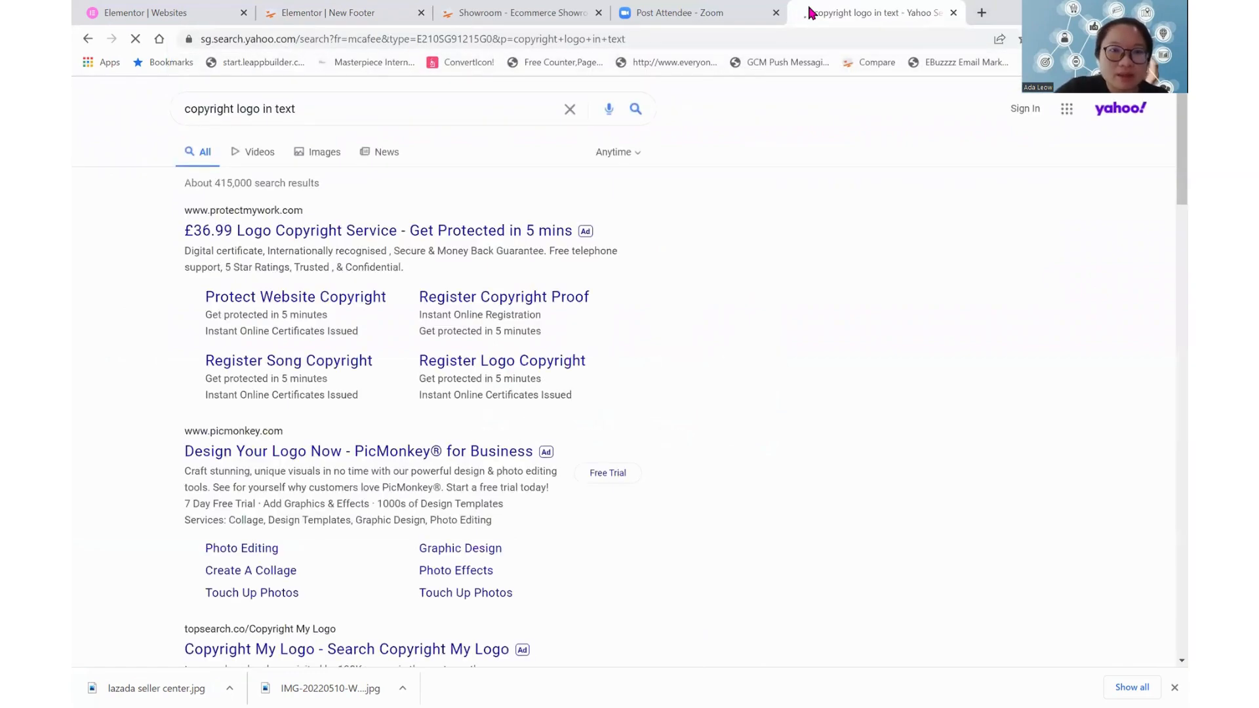
scroll(559, 402, "down", 4)
scroll(472, 541, "down", 3)
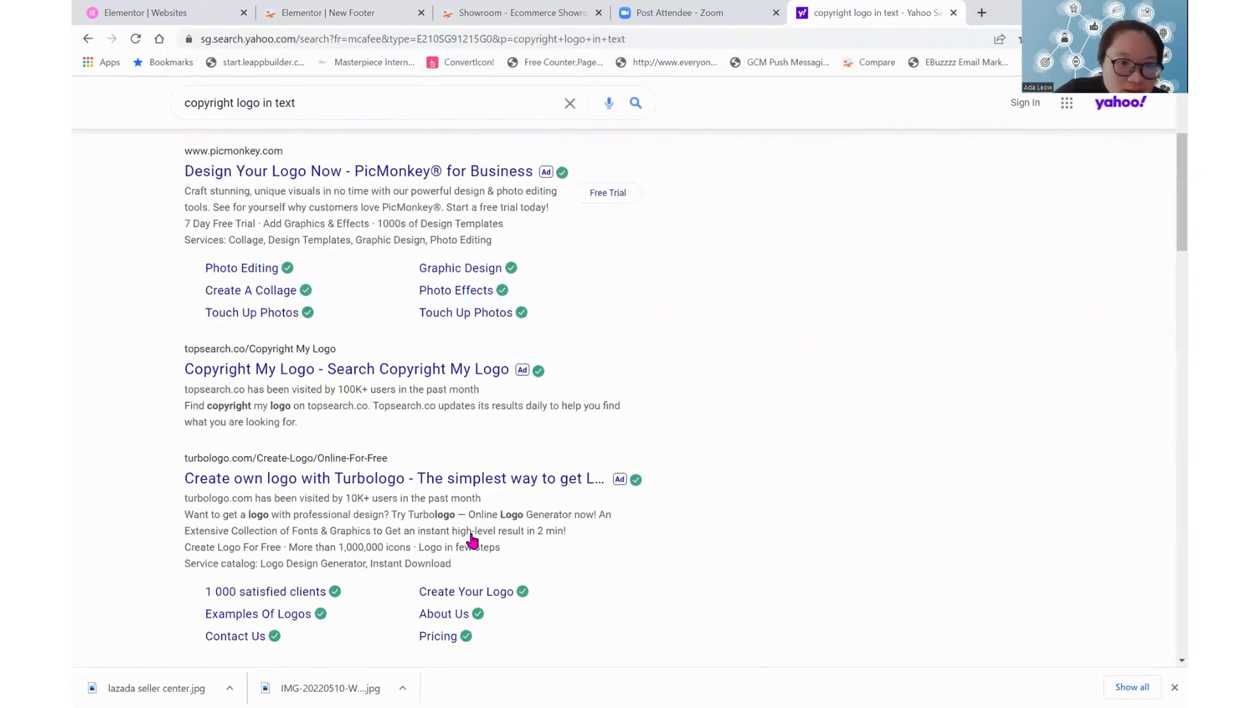
scroll(580, 323, "down", 1)
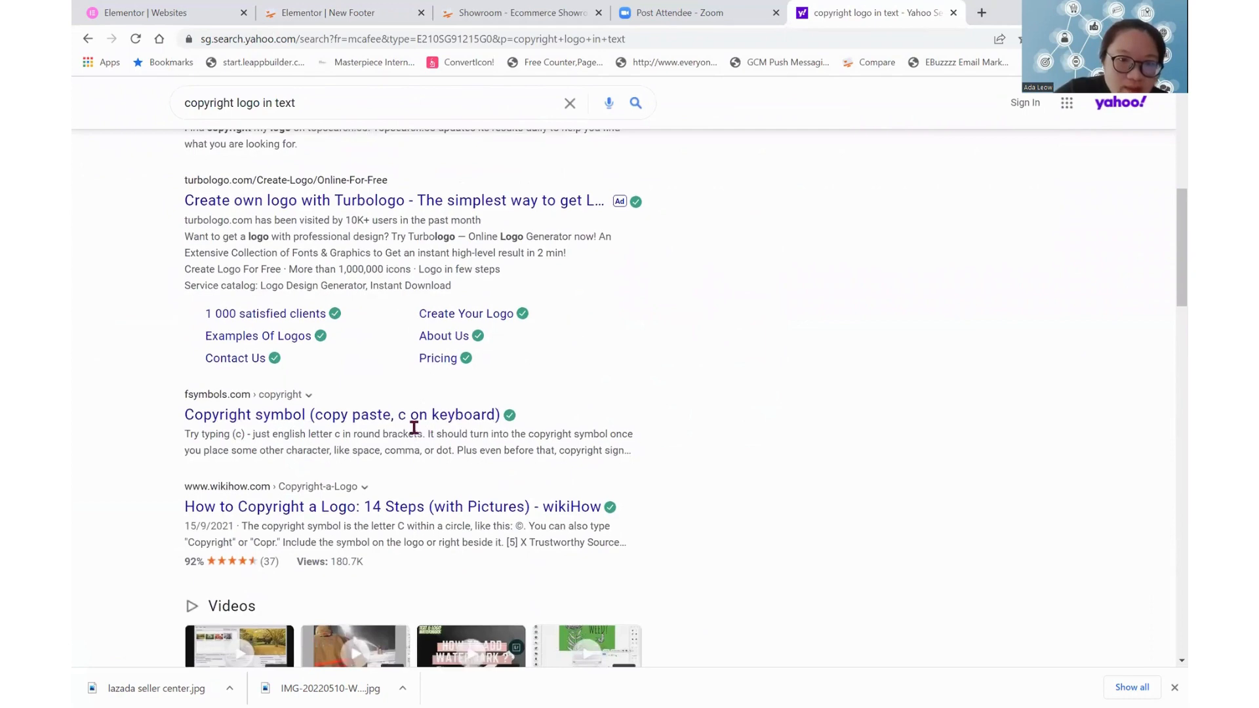
left_click(466, 425)
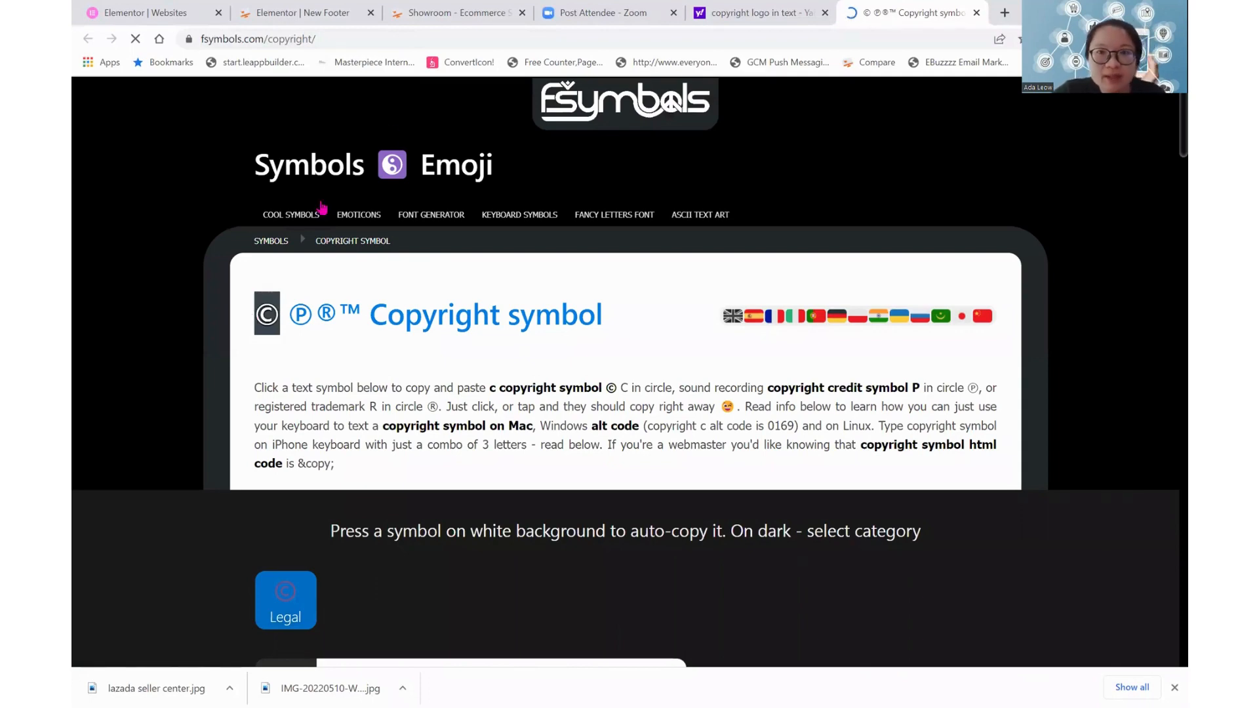
Return to the New Footer editor and paste the © symbol on a new line below the fourth column's demo notice
left_click(727, 9)
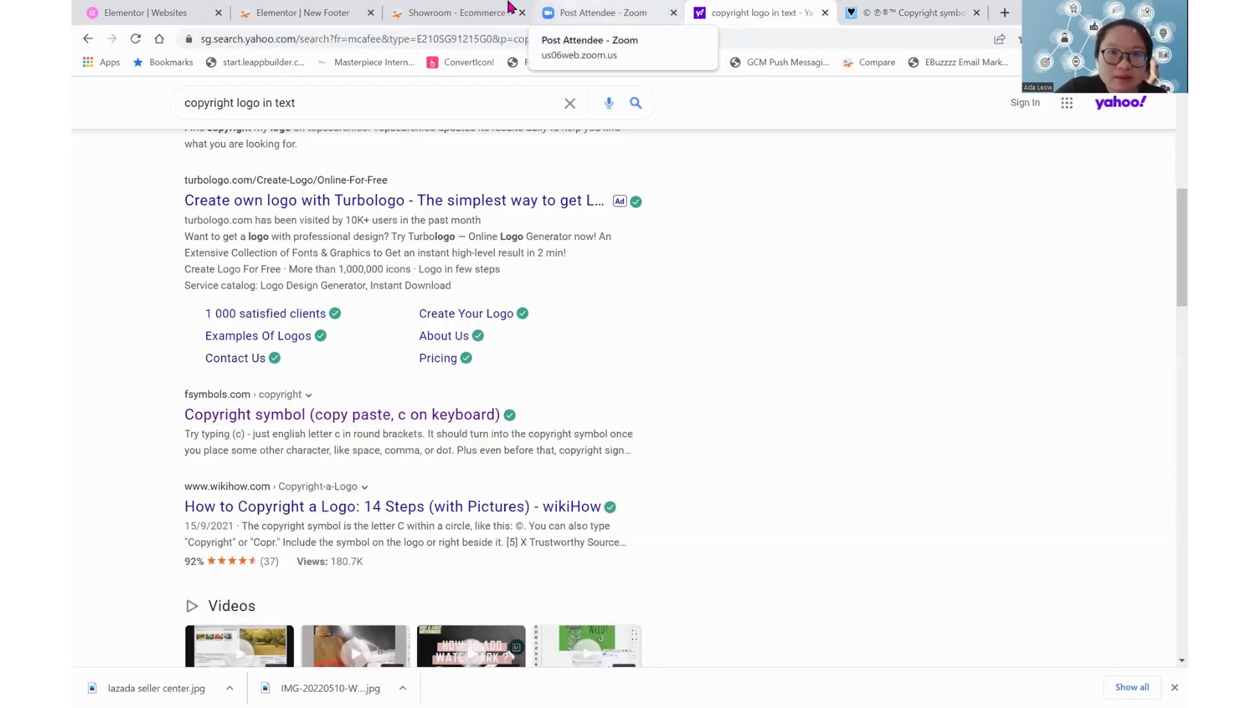
left_click(436, 8)
left_click(320, 10)
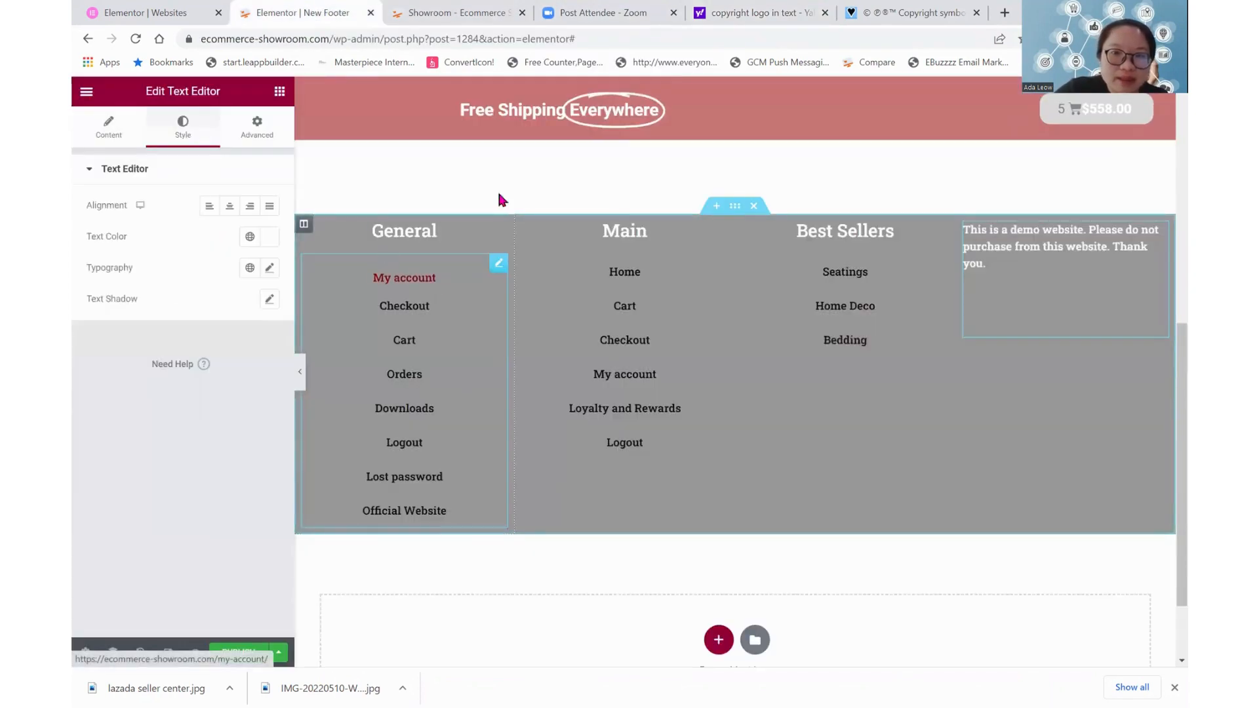
left_click(1047, 265)
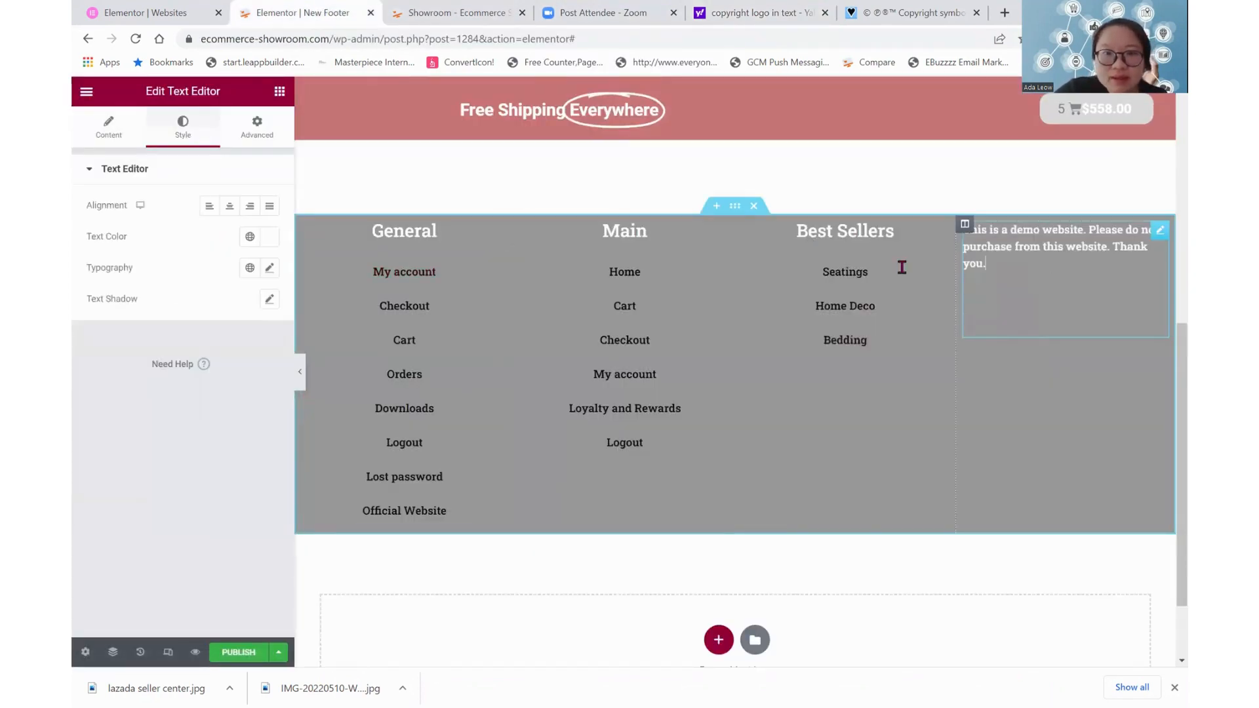
left_click(109, 128)
key("Return")
type("©")
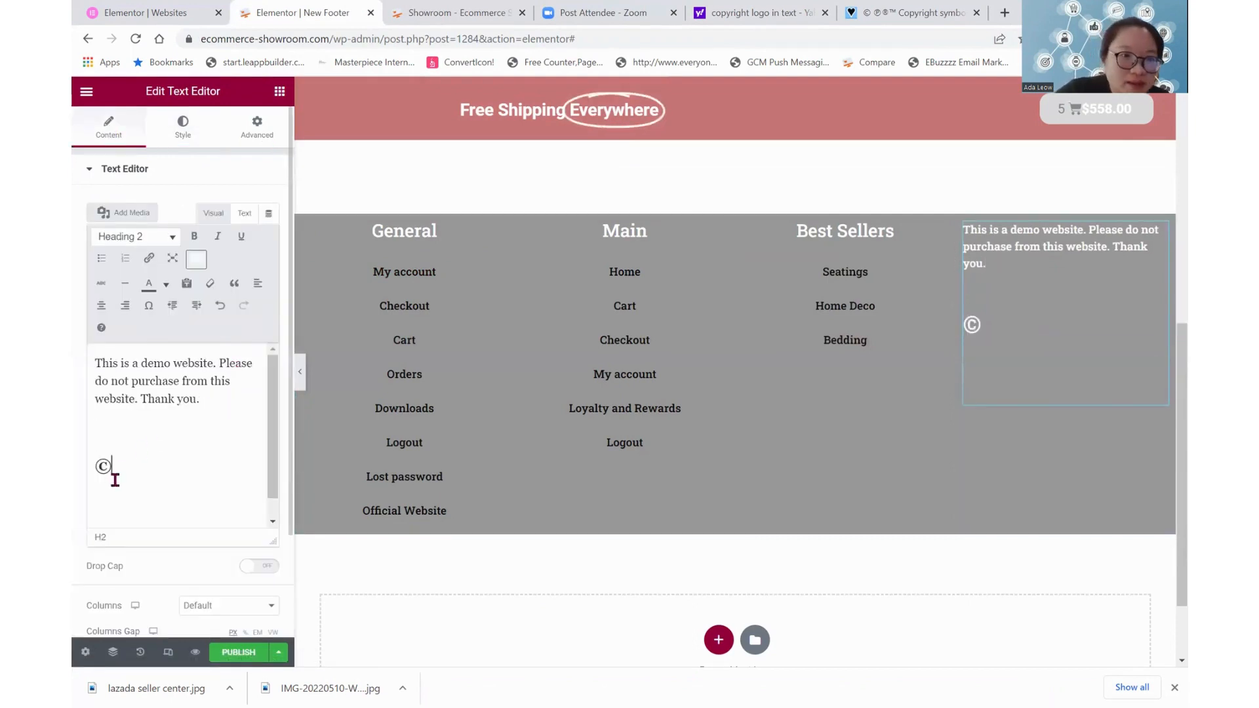
Change the format of the pasted © symbol in the fourth column to Heading 3
left_click_drag(114, 477, 85, 461)
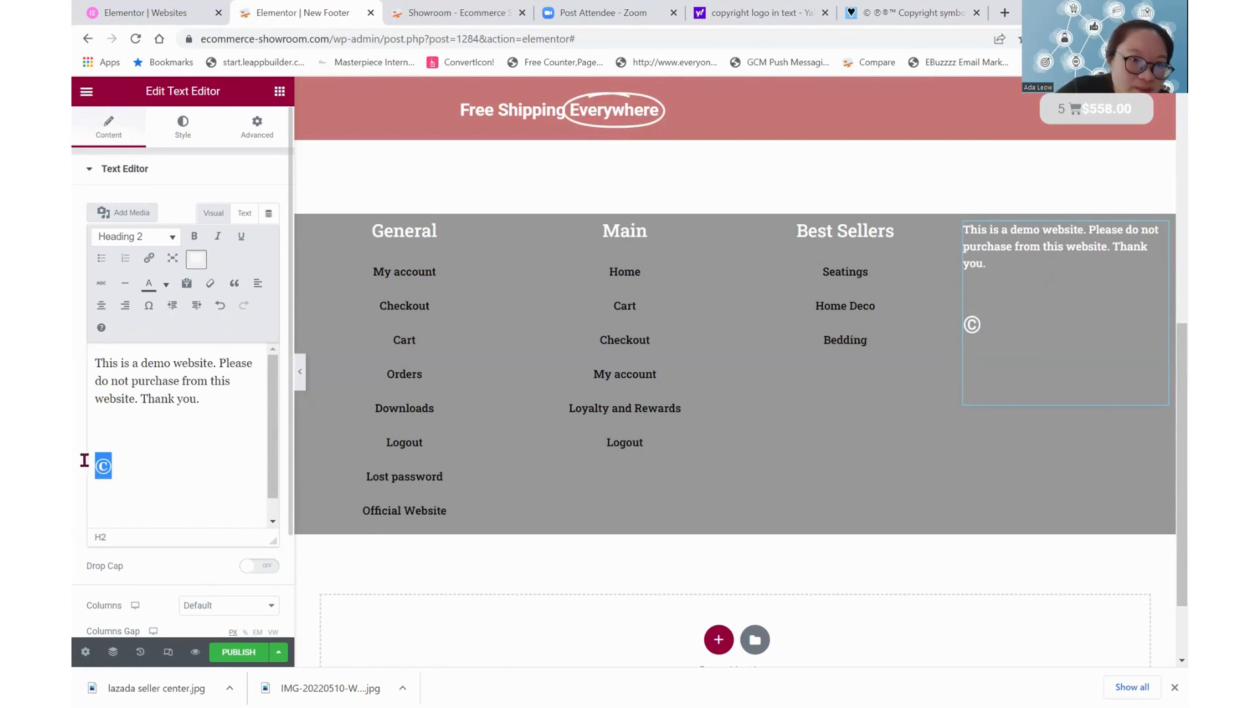
left_click(160, 237)
left_click(151, 261)
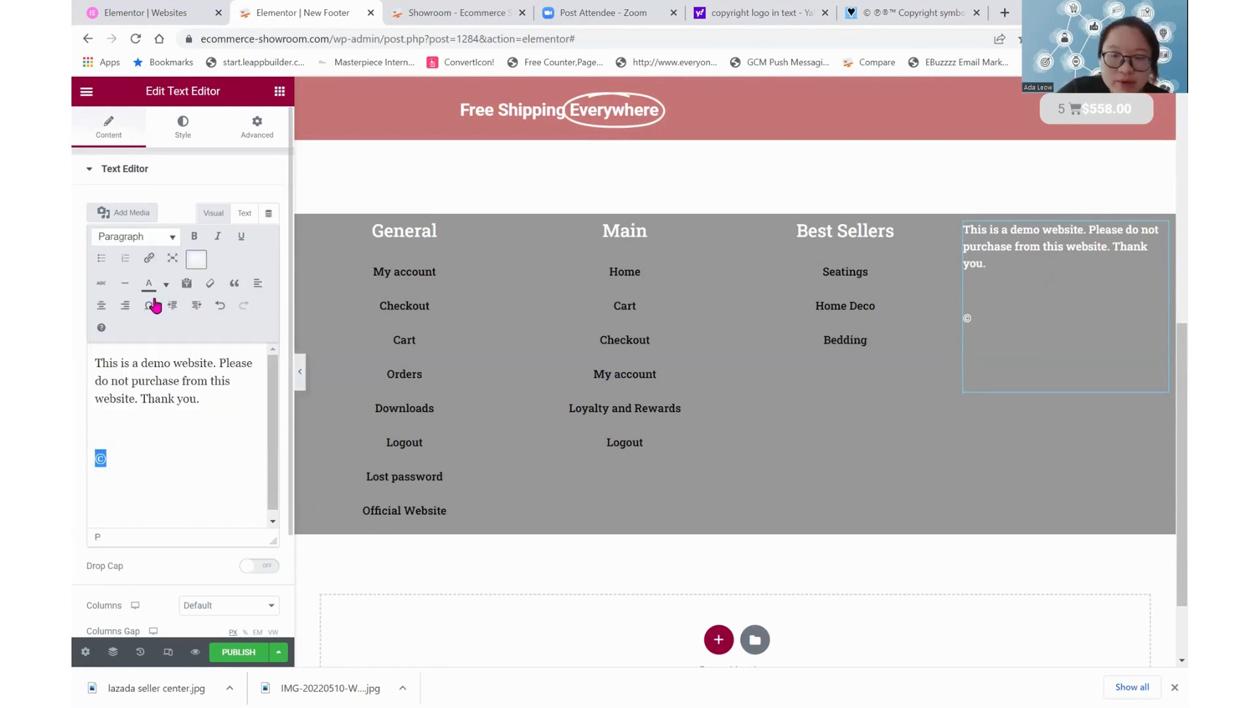
left_click(151, 238)
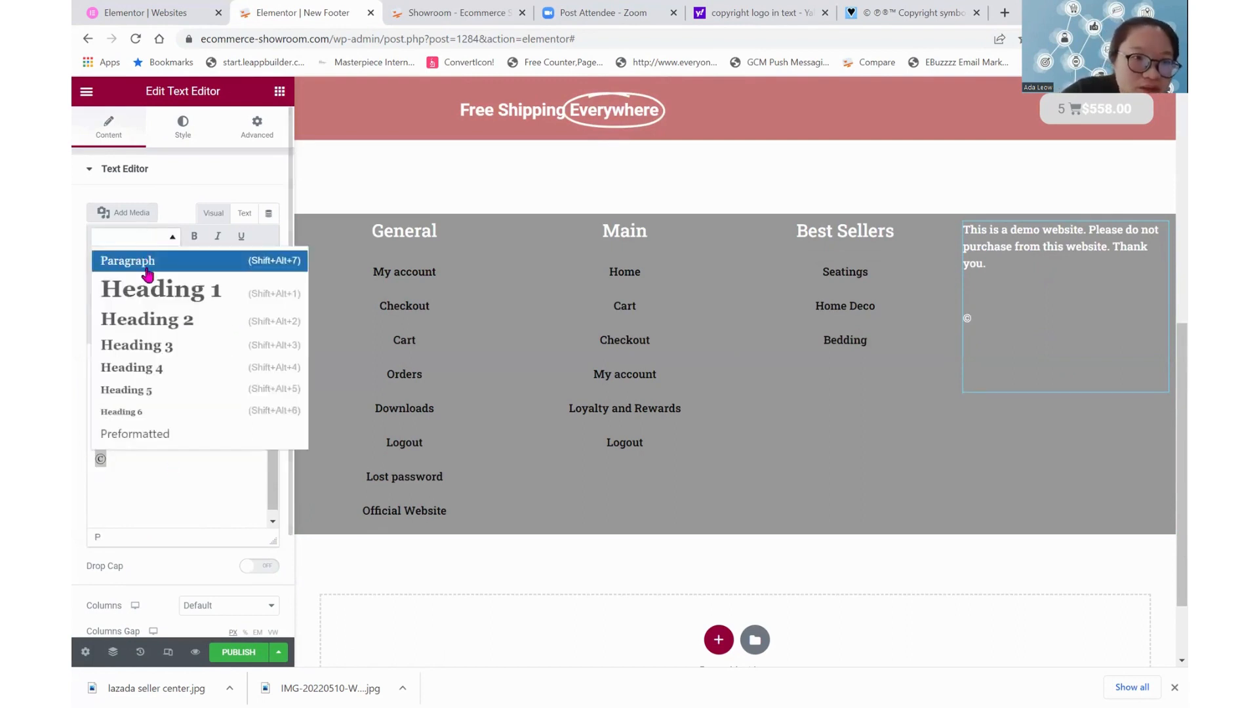
left_click(151, 344)
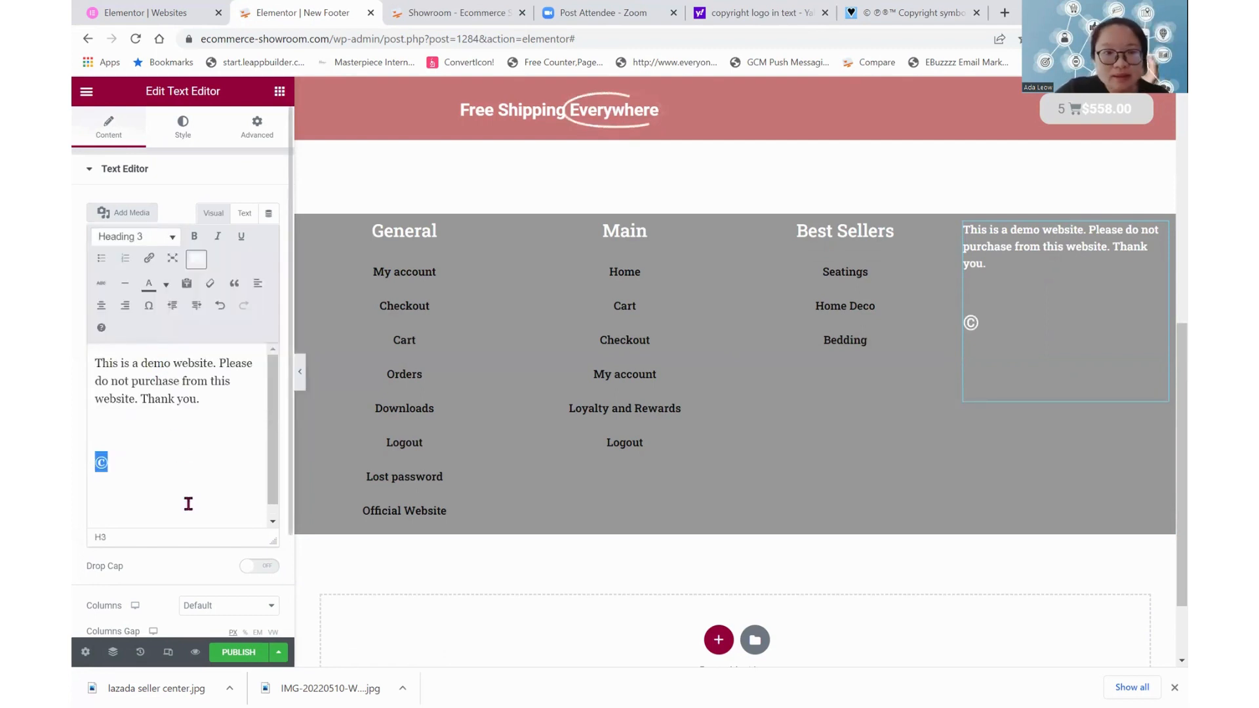
Add the text "Copyright 2022 Runaway Digital Solutions" after the © symbol
left_click(174, 469)
type("Copy")
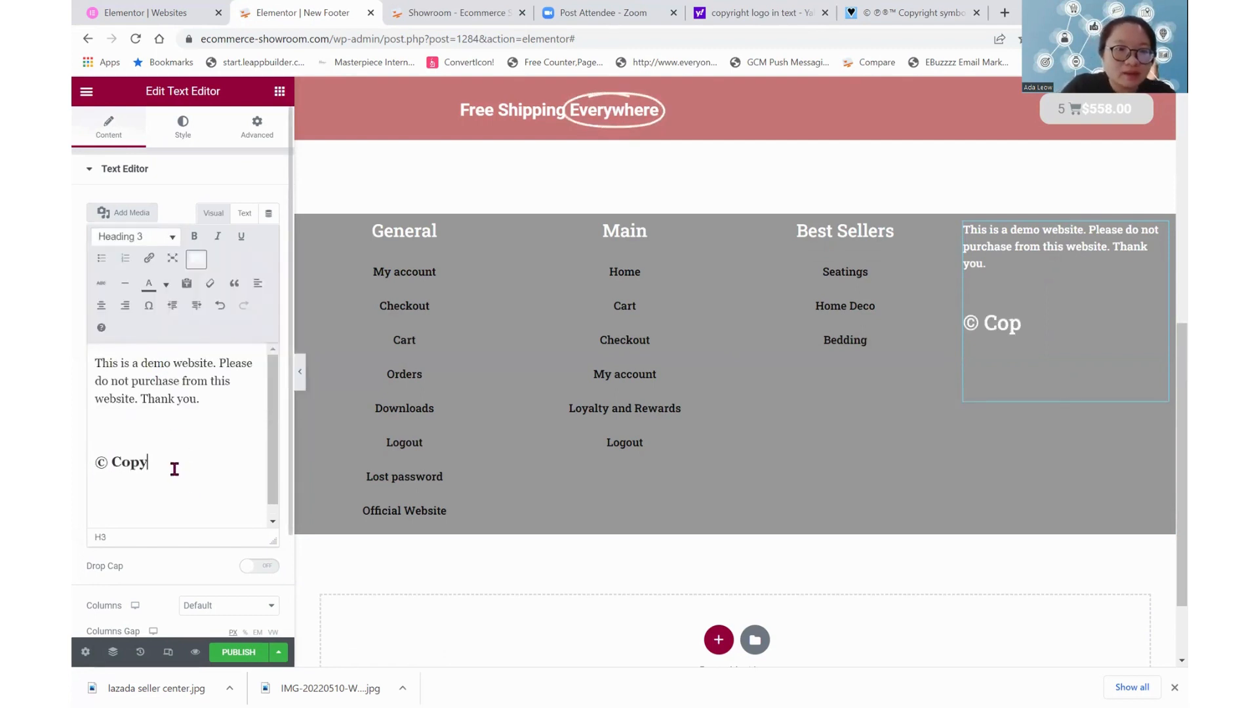
type("right")
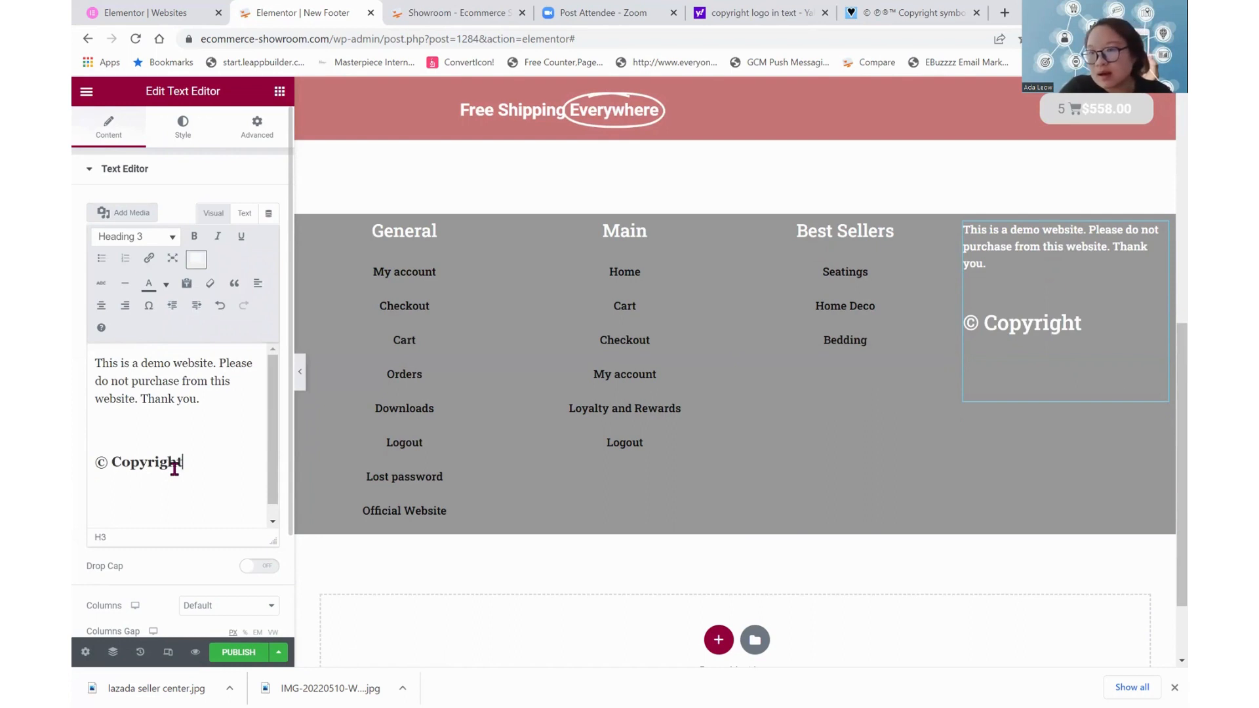
type(" 202")
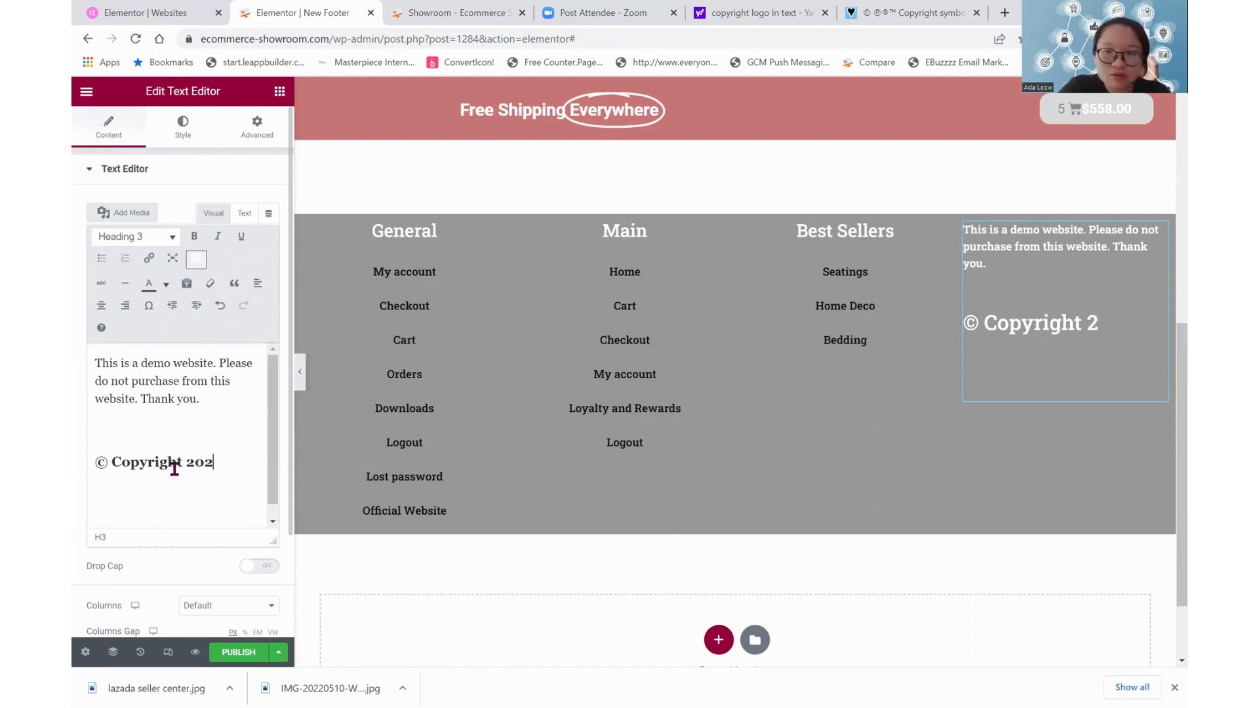
type("2 Runaw")
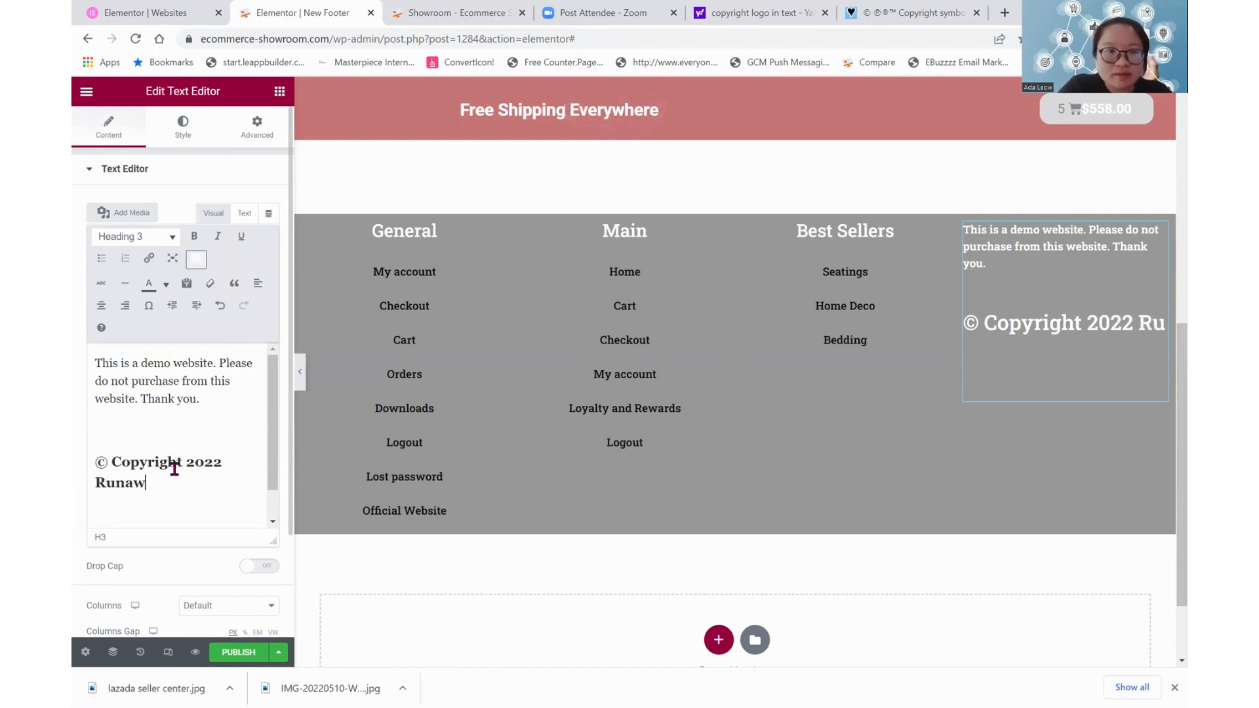
type("ay Digital Solutions")
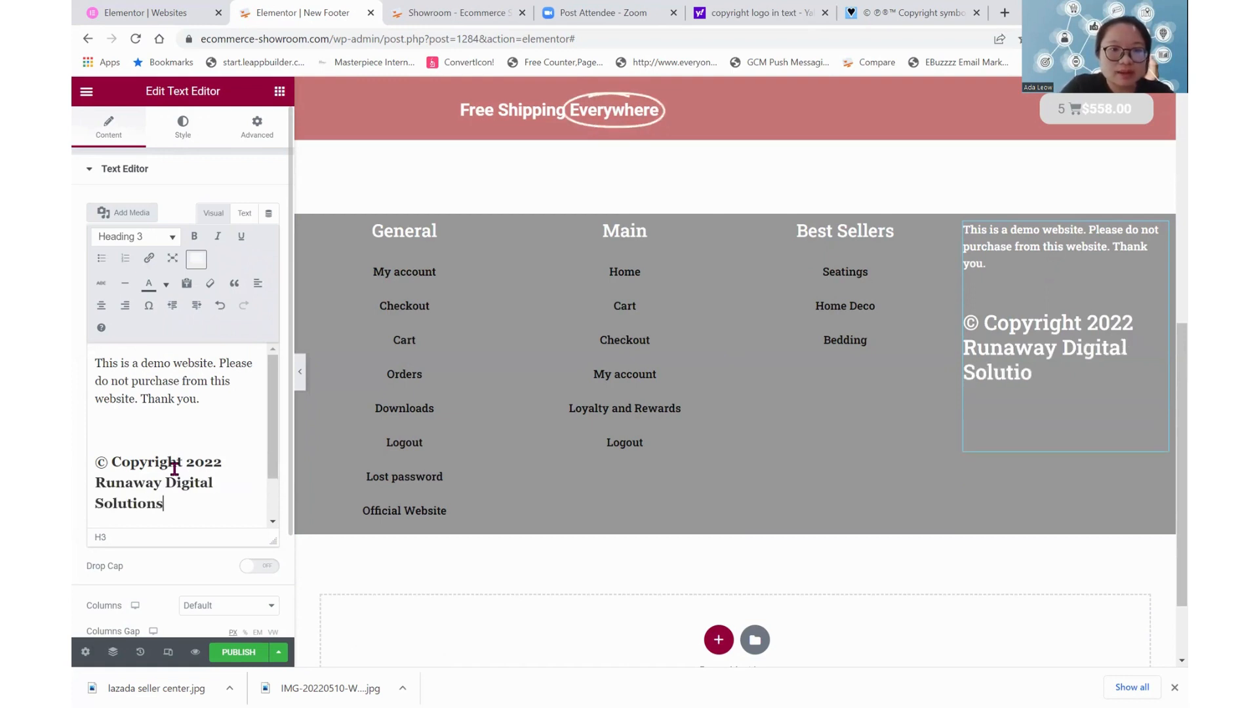
Set the format of the whole copyright line in the fourth column to Paragraph
key("ctrl+a")
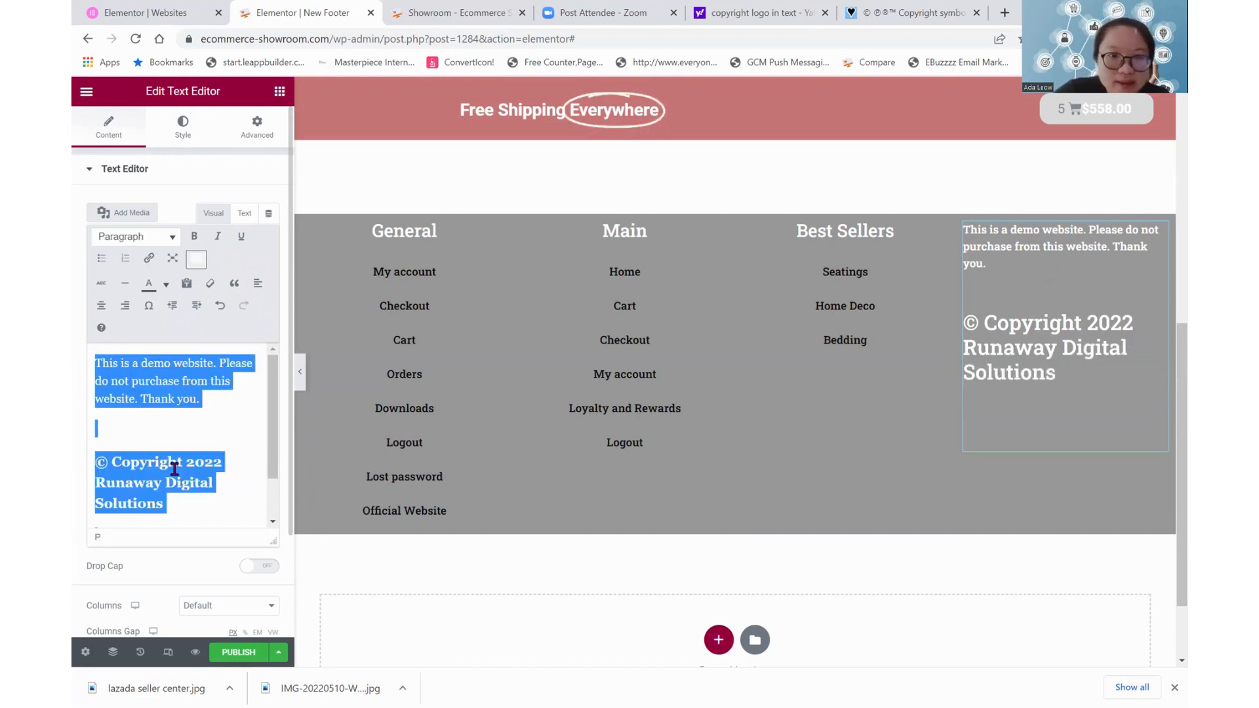
left_click(182, 423)
left_click_drag(181, 502, 90, 457)
left_click(130, 239)
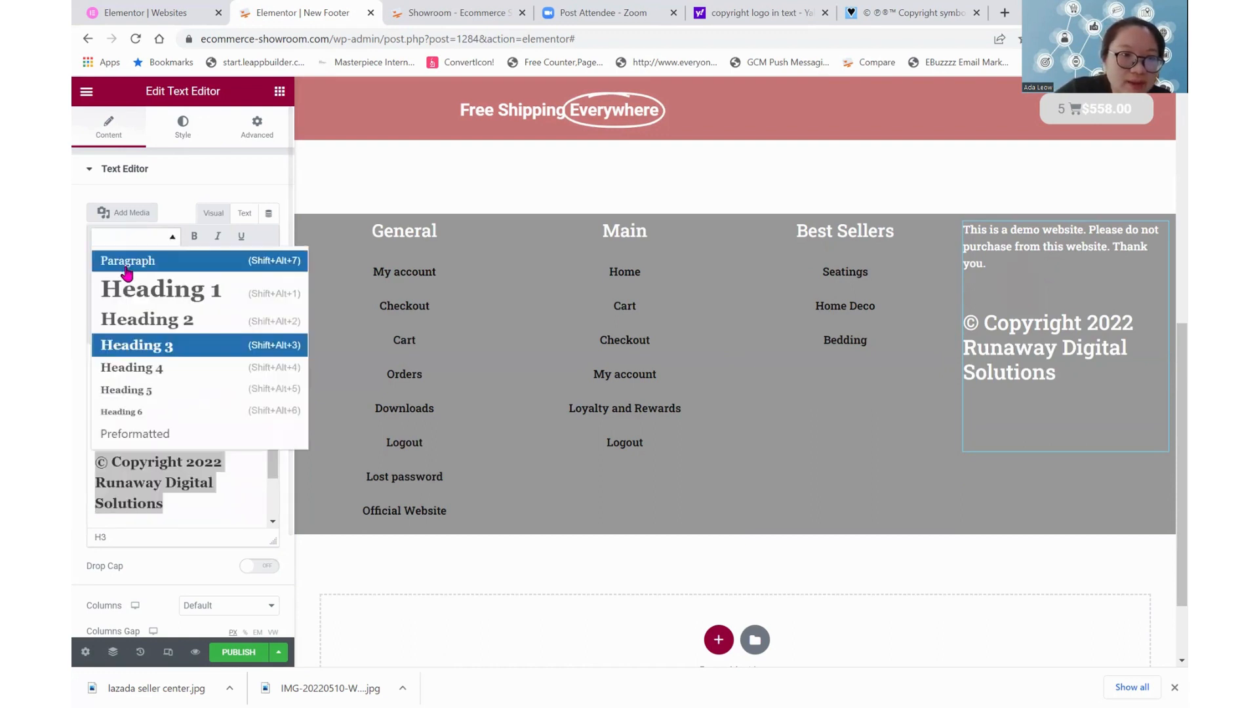
left_click(131, 256)
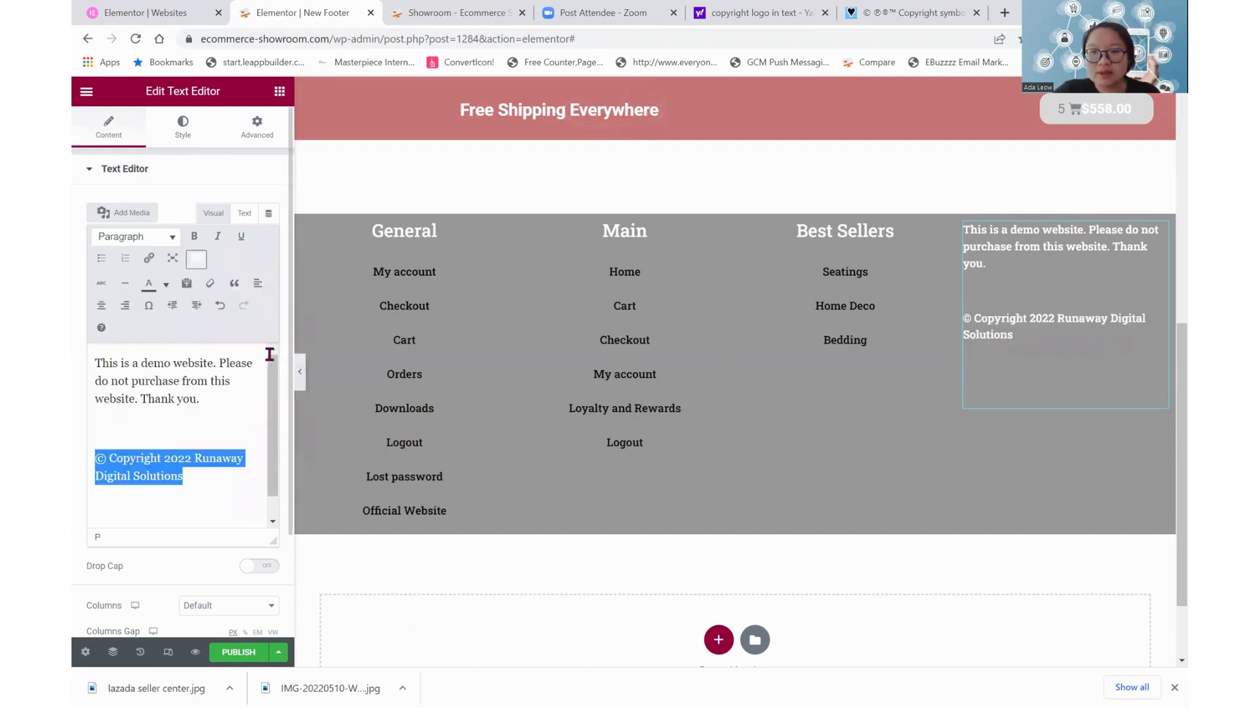
left_click(242, 496)
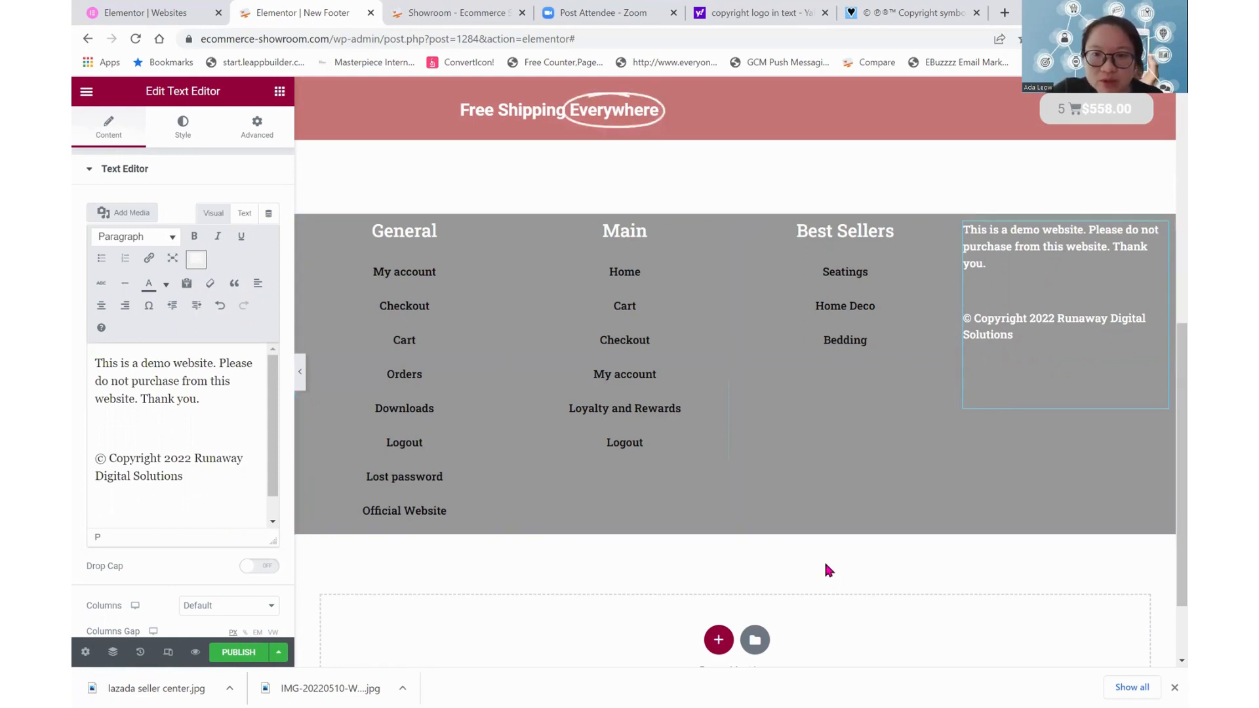
scroll(825, 565, "down", 2)
scroll(826, 565, "up", 4)
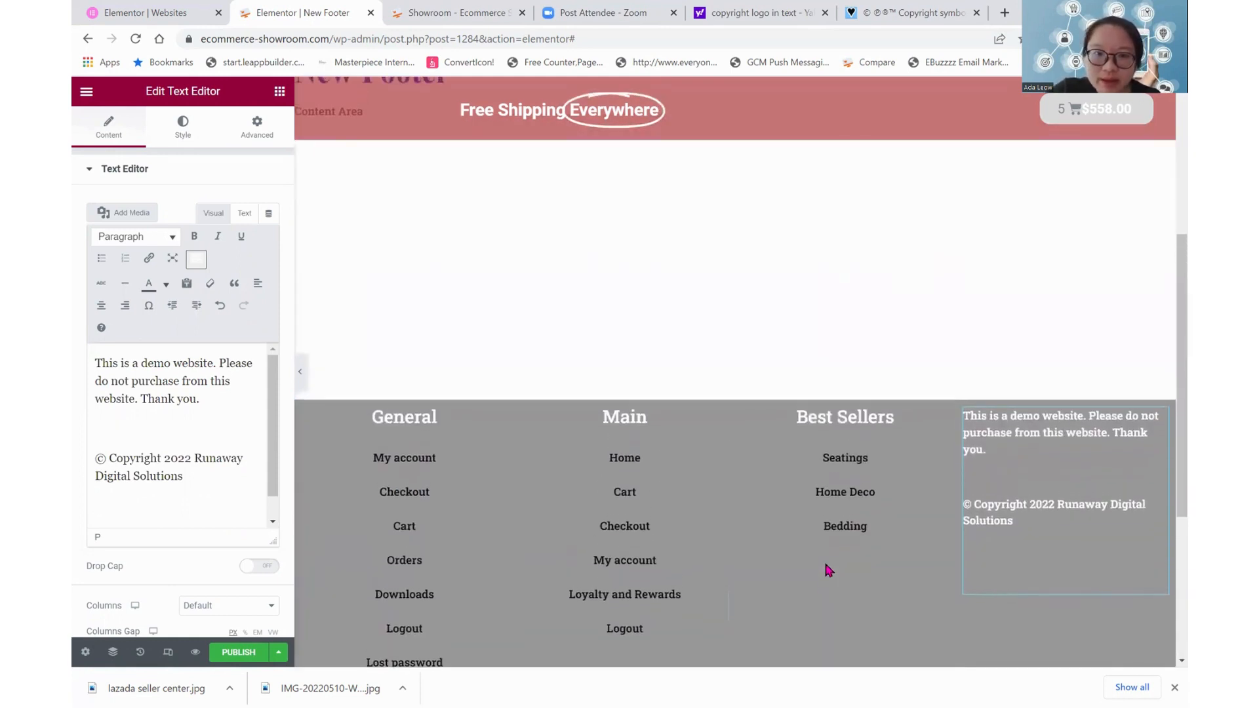
scroll(825, 564, "down", 3)
scroll(825, 564, "up", 2)
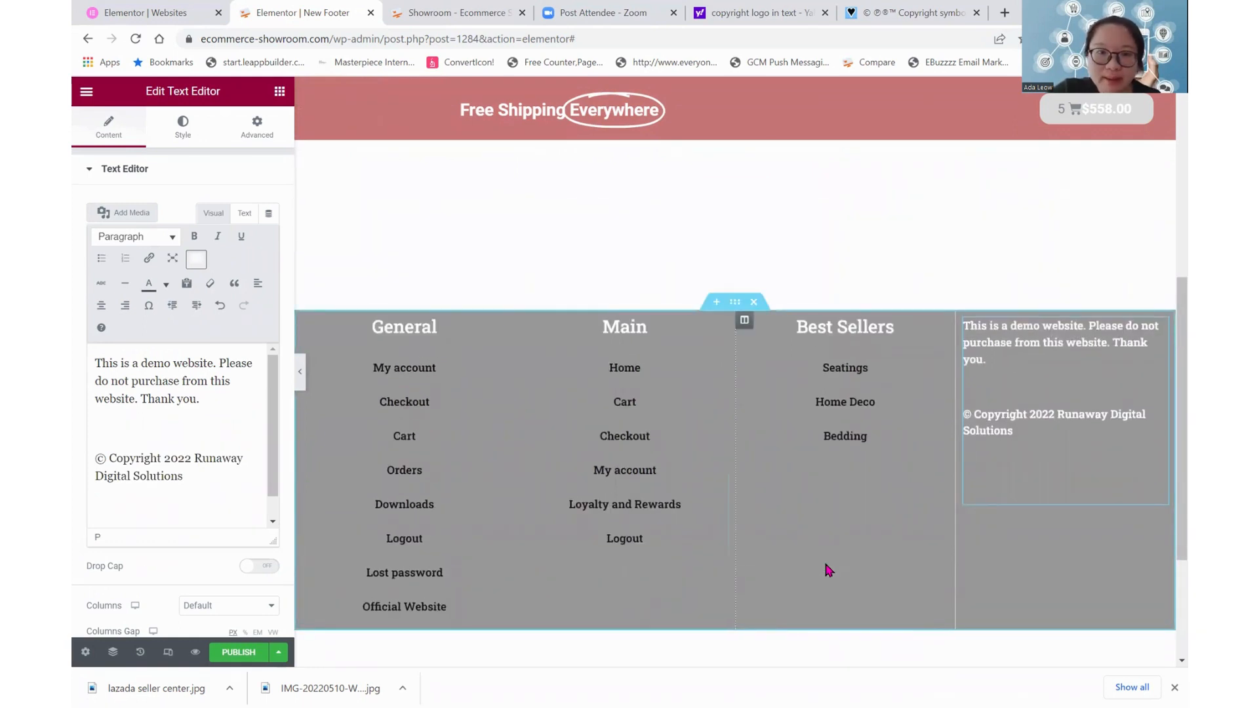
scroll(826, 569, "down", 3)
scroll(826, 569, "up", 1)
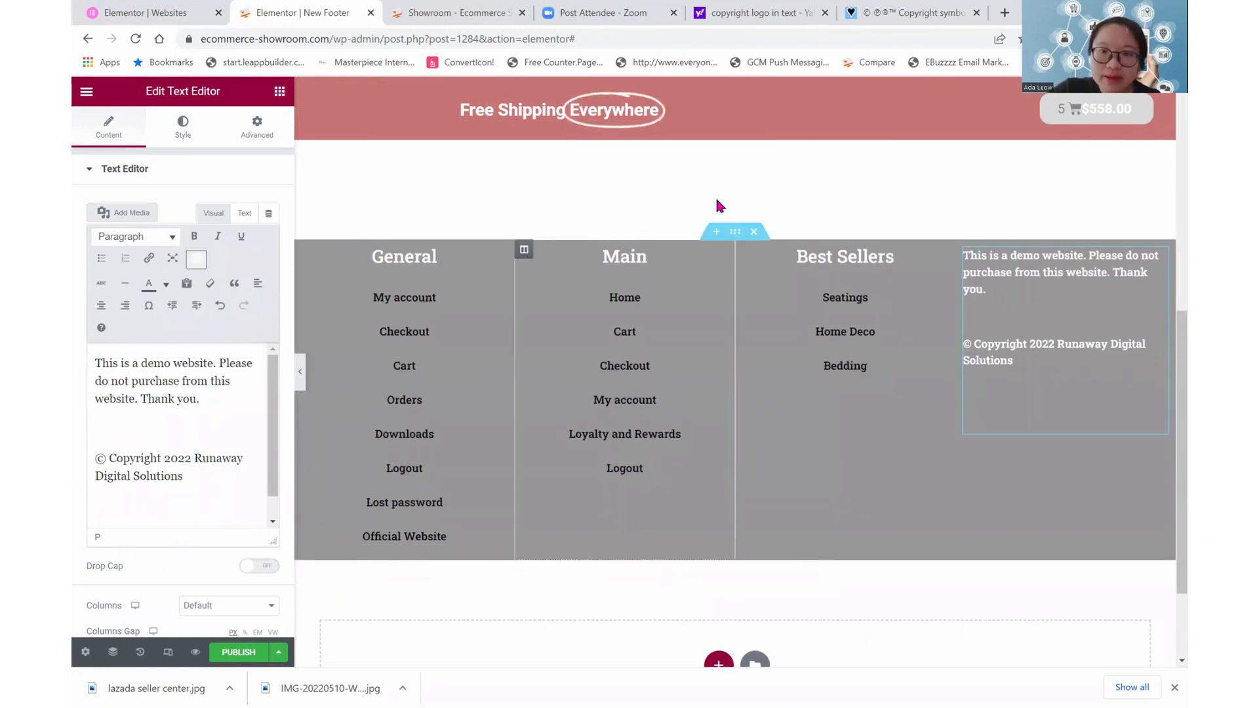
Publish the footer template with the display condition Include Entire Site
left_click(699, 183)
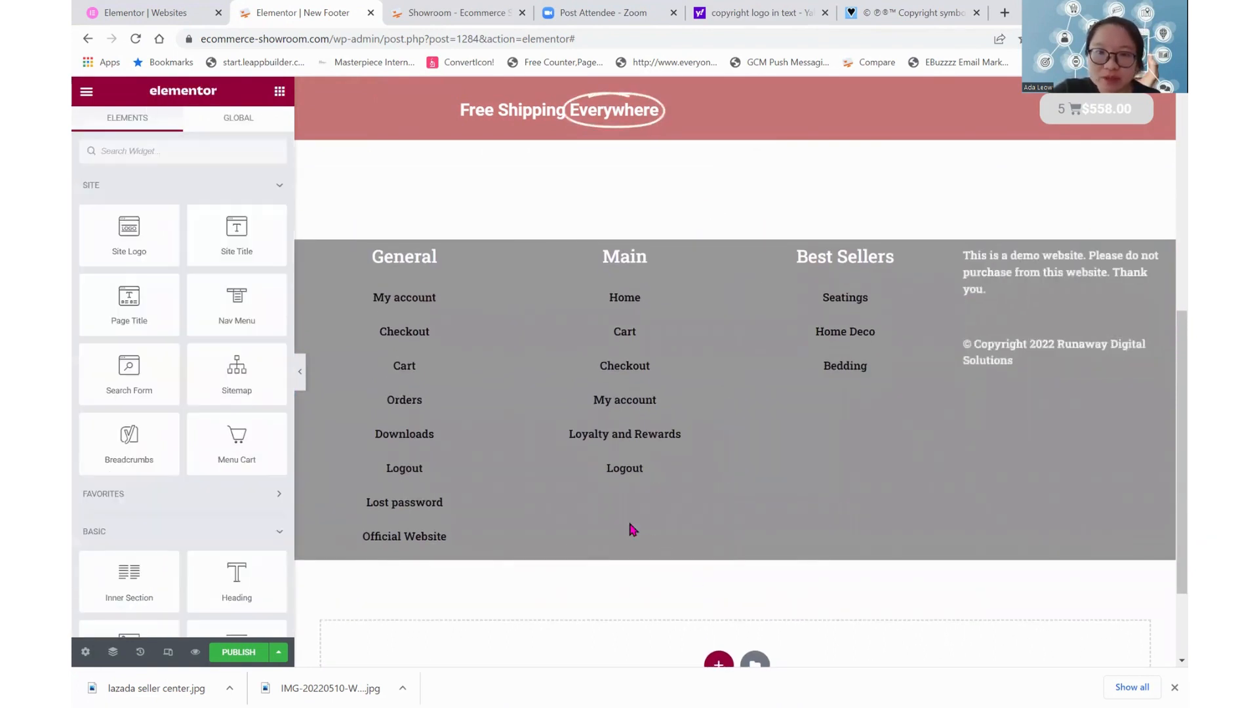
left_click(279, 654)
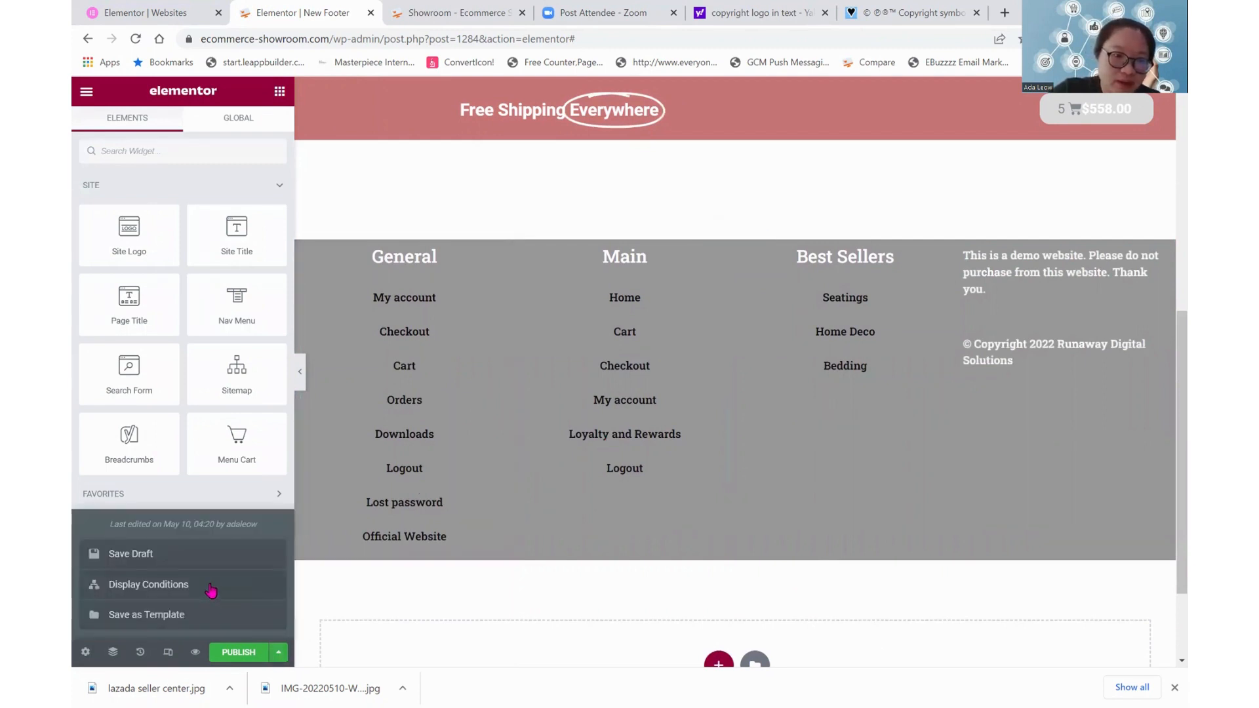
left_click(231, 653)
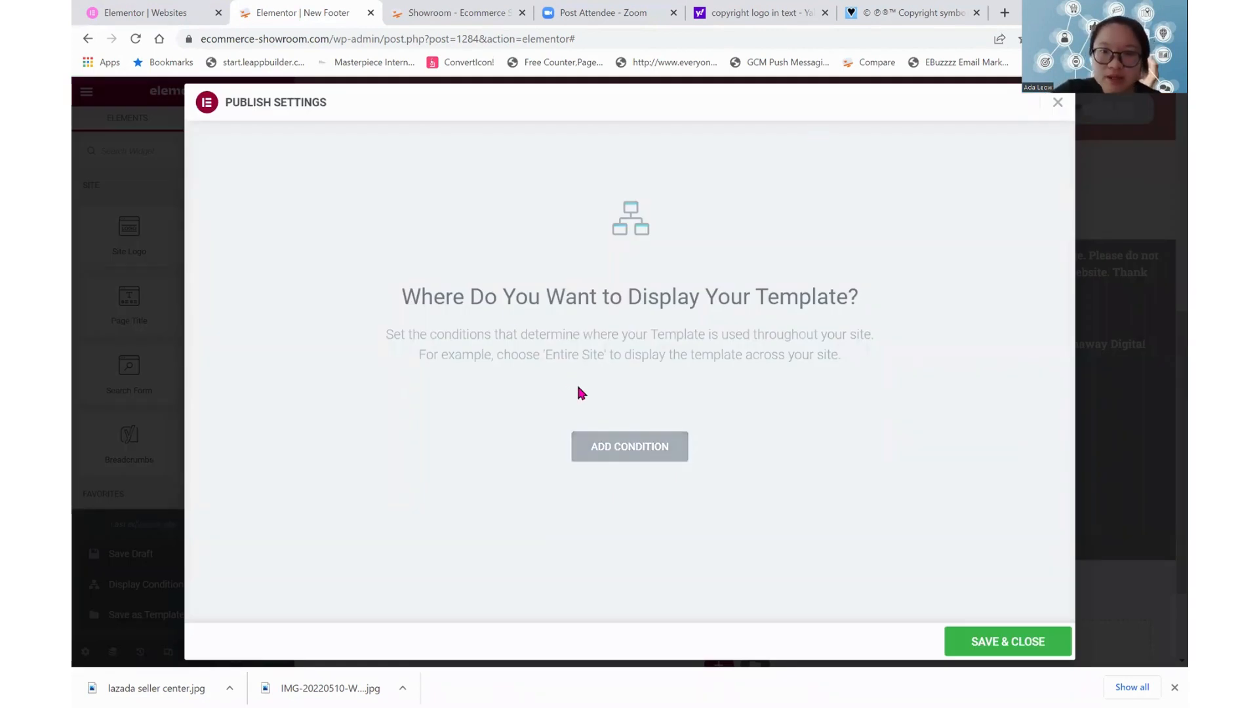
left_click(607, 448)
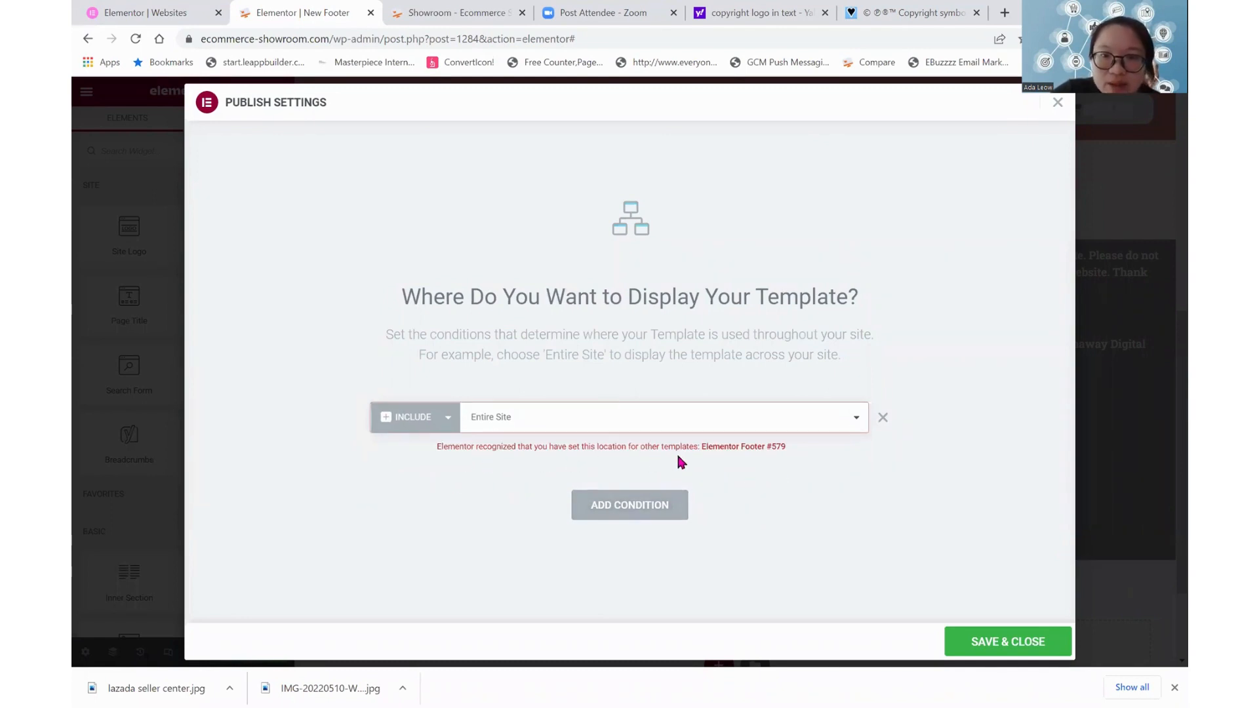
left_click(990, 642)
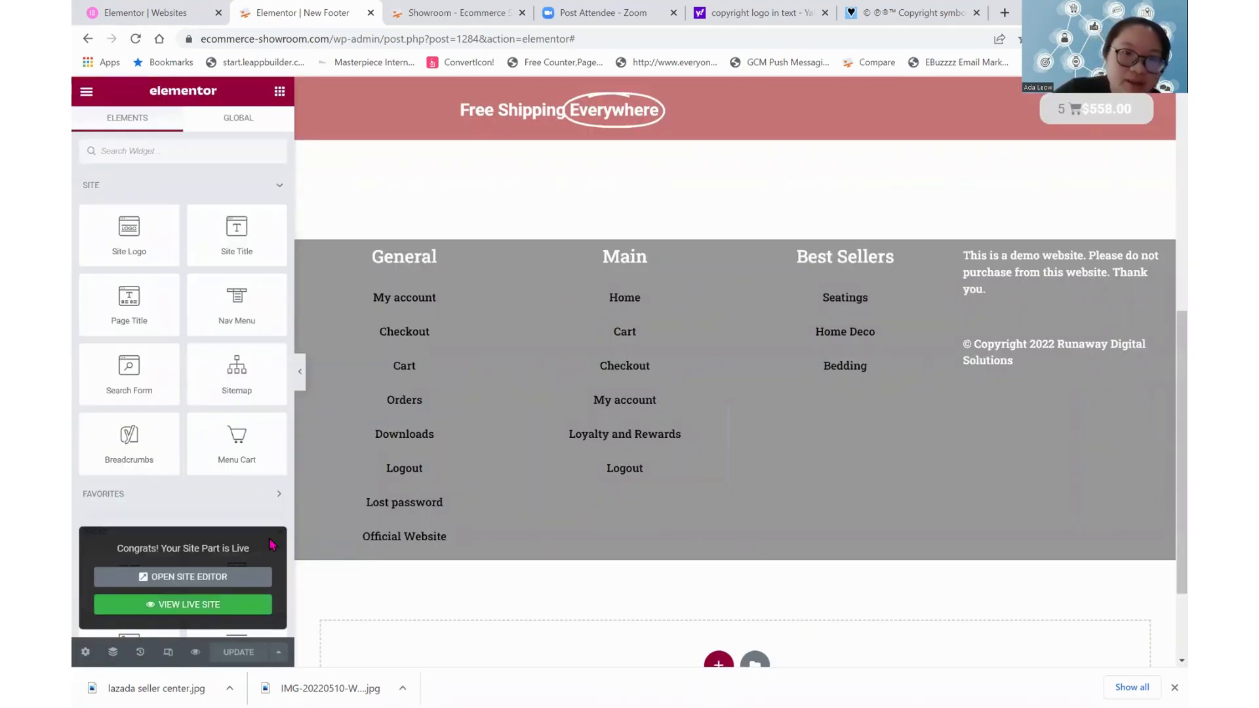
Reload the live Showroom page to check its footer and return to the New Footer editor
left_click(451, 8)
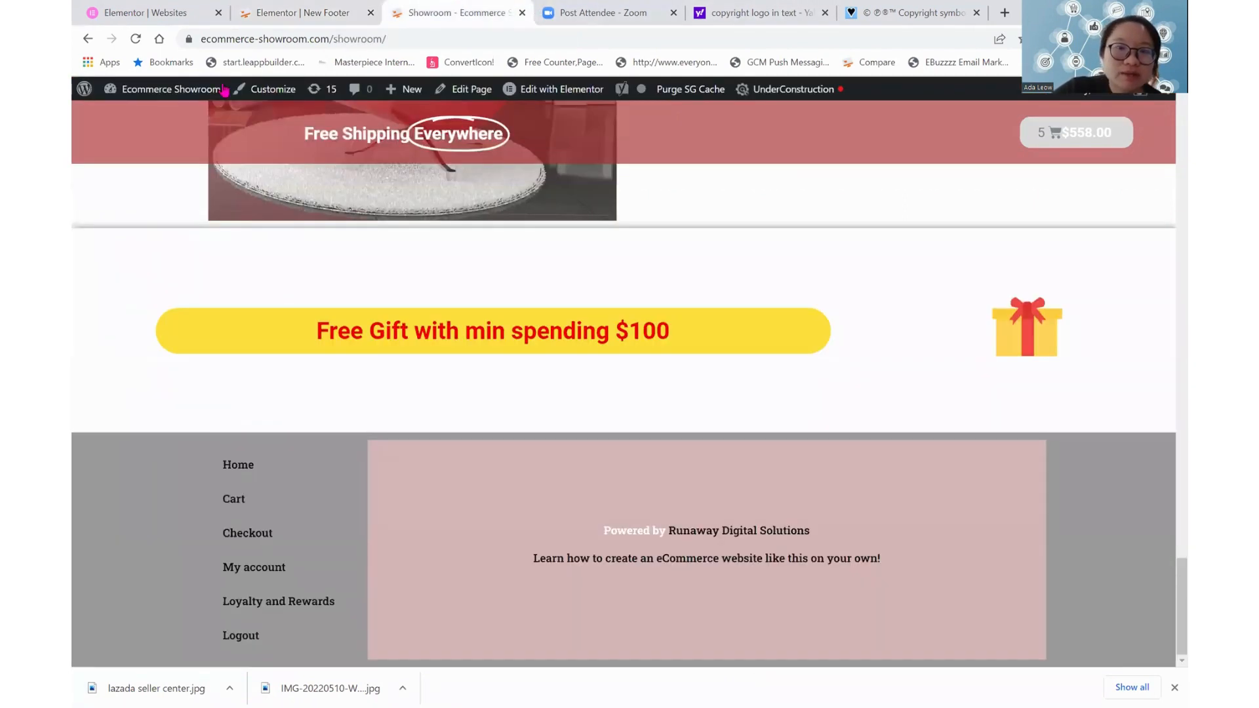
left_click(135, 39)
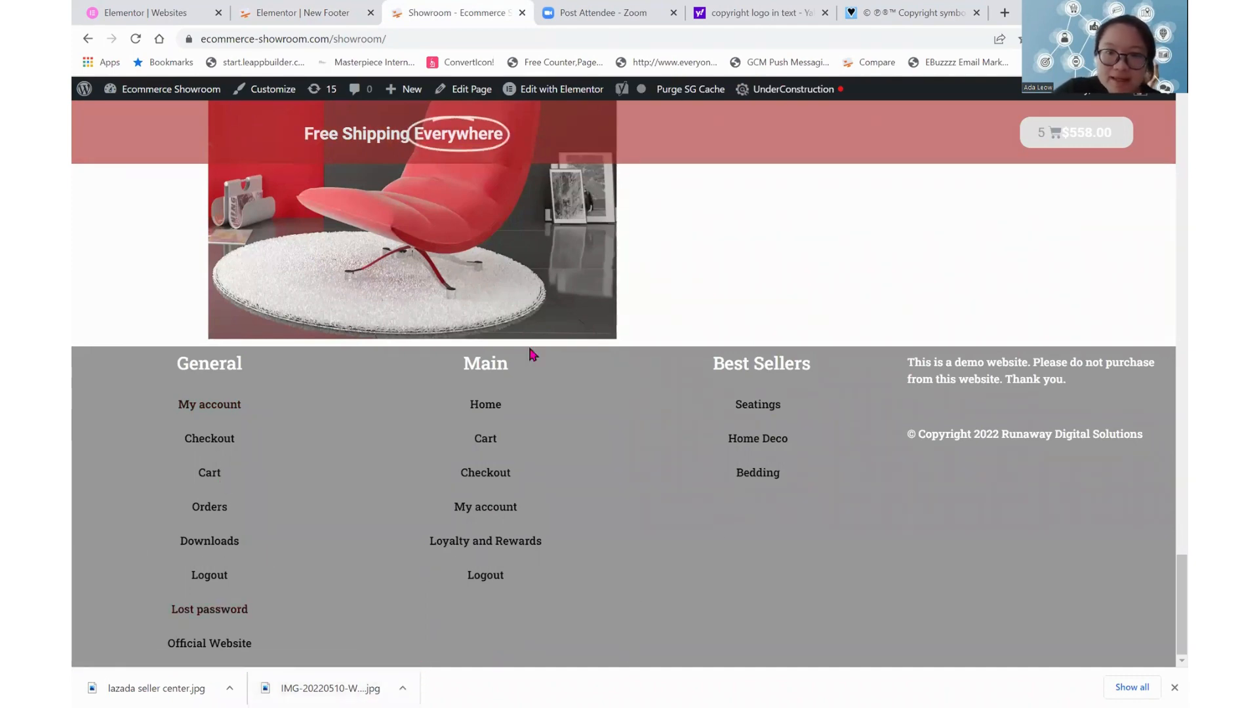
left_click(293, 7)
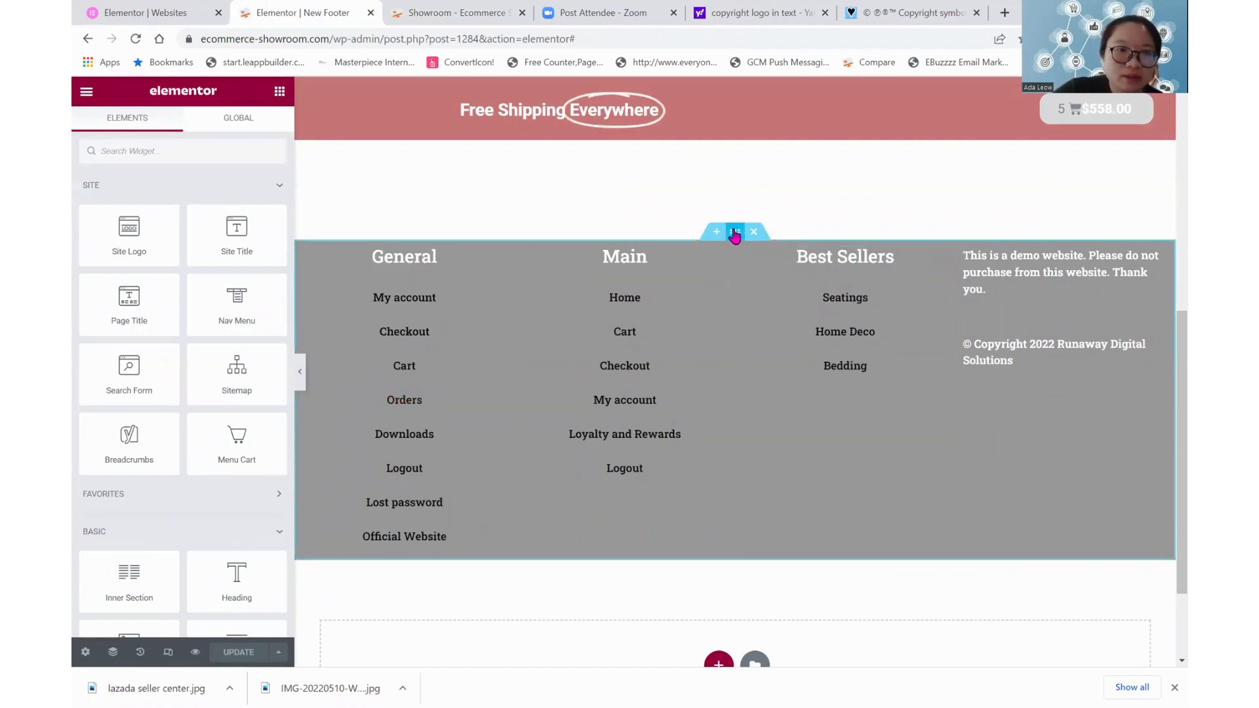
Set the padding of the grey footer section to 22 px on all four sides and update the template
left_click(734, 233)
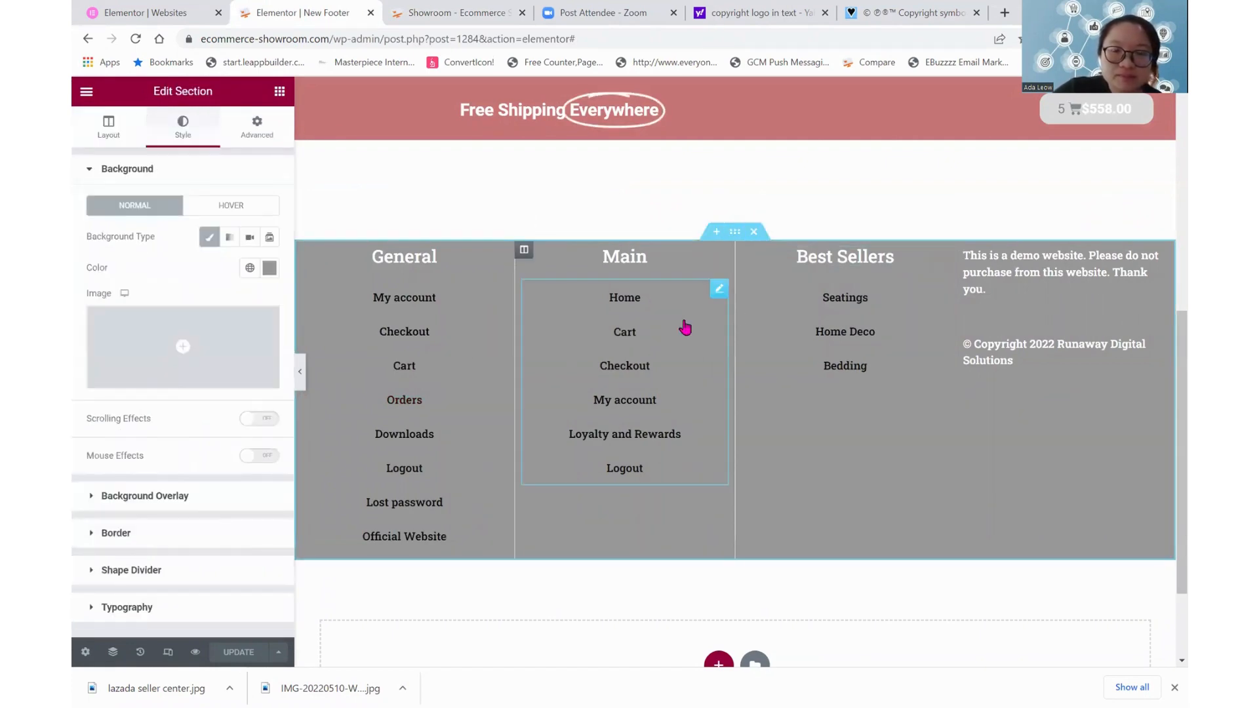
left_click(684, 327)
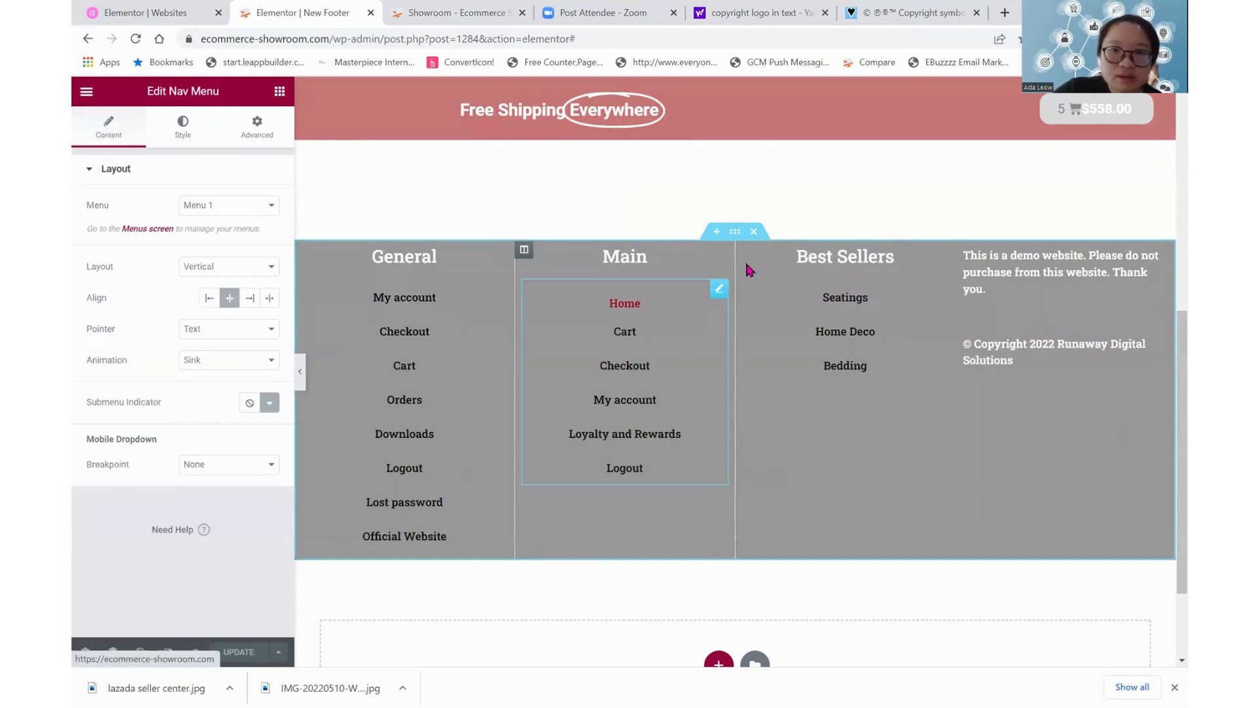
left_click(734, 231)
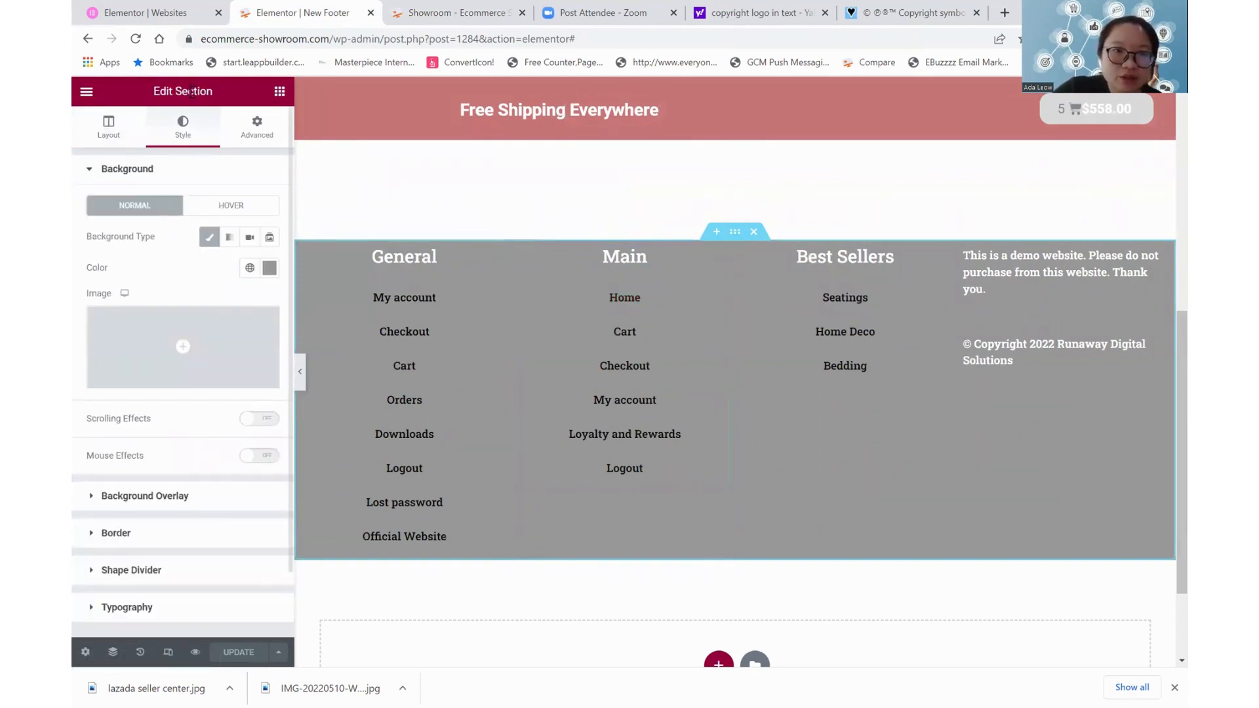
left_click(269, 126)
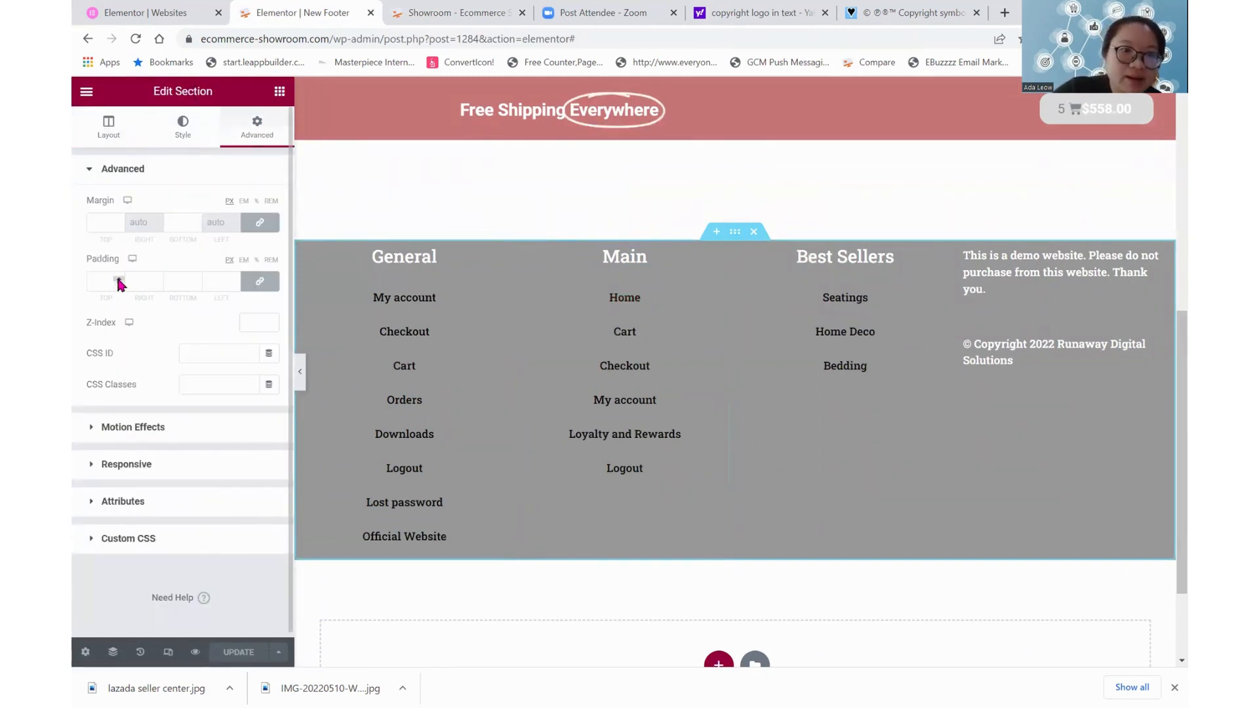
left_click(118, 279)
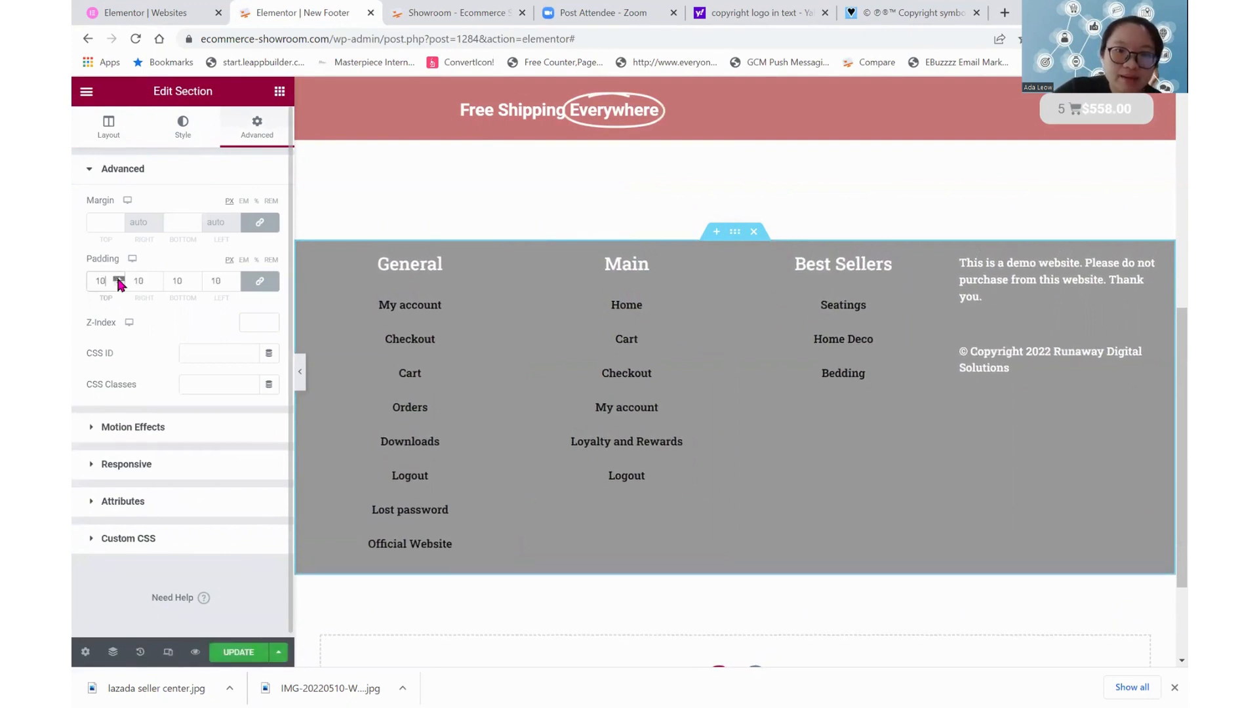
left_click(118, 280)
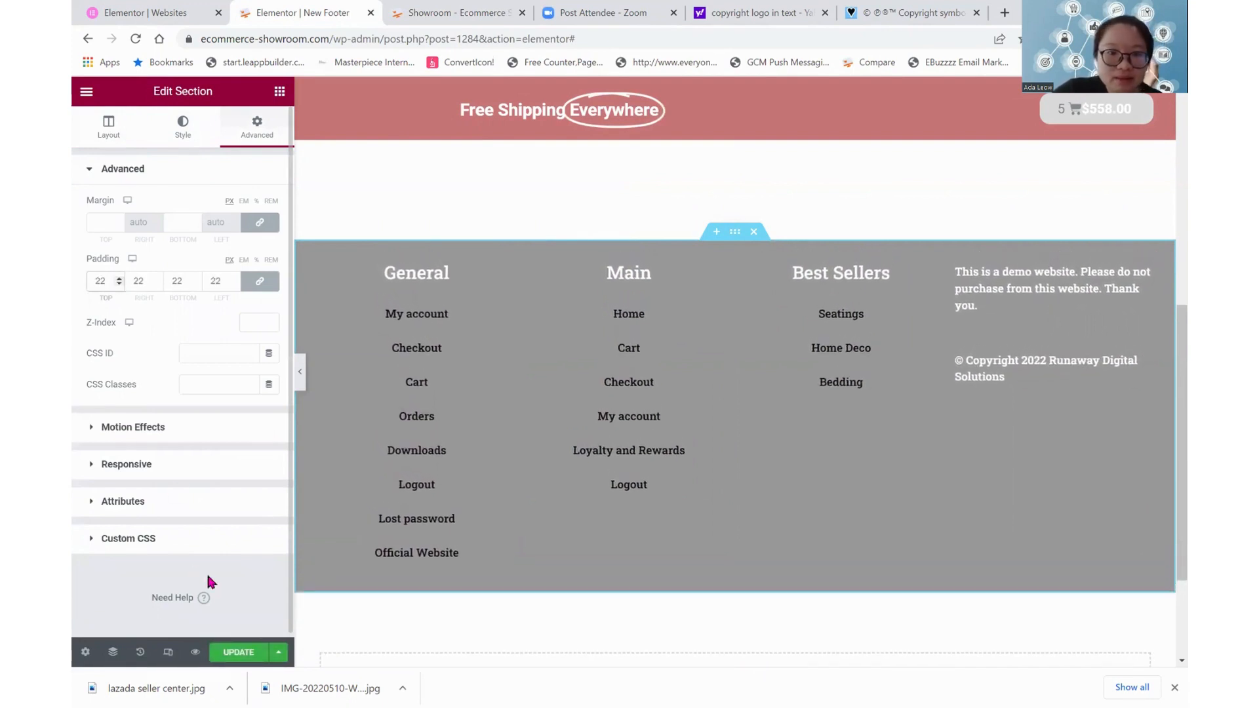
left_click(239, 650)
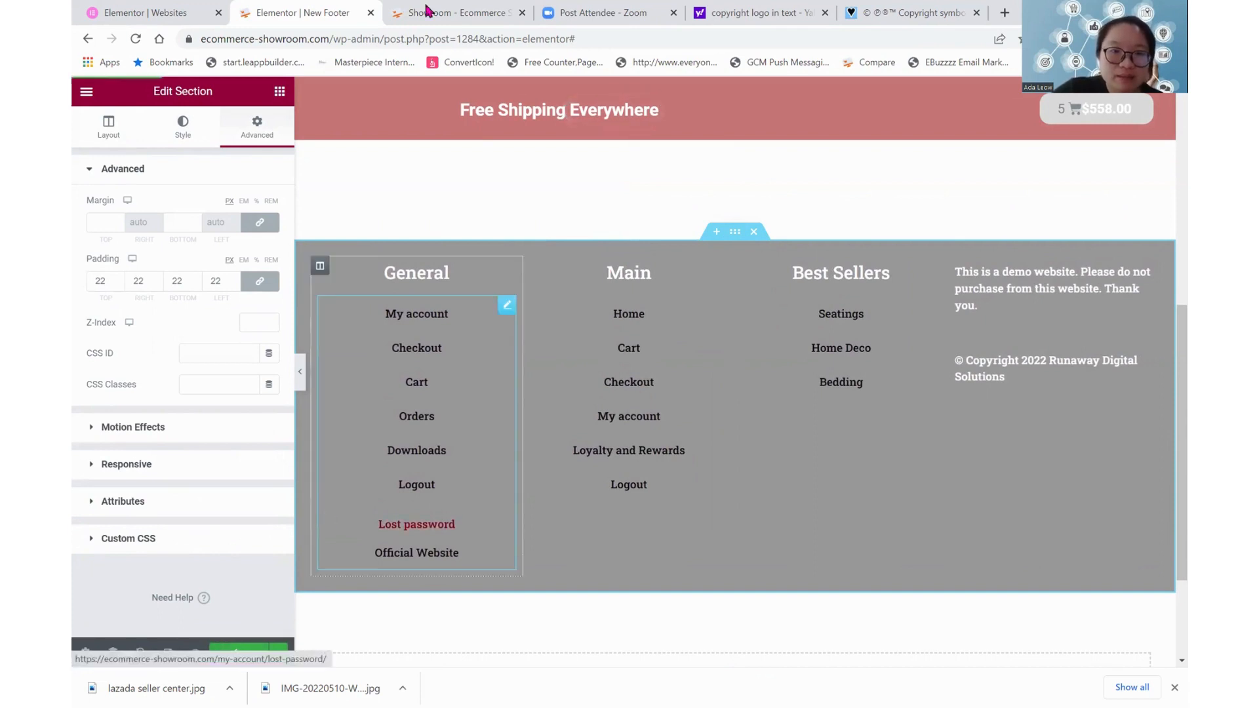
Reload the live Showroom page and examine the footer's spacing and its Best Sellers submenu for Seatings
left_click(430, 12)
left_click(135, 39)
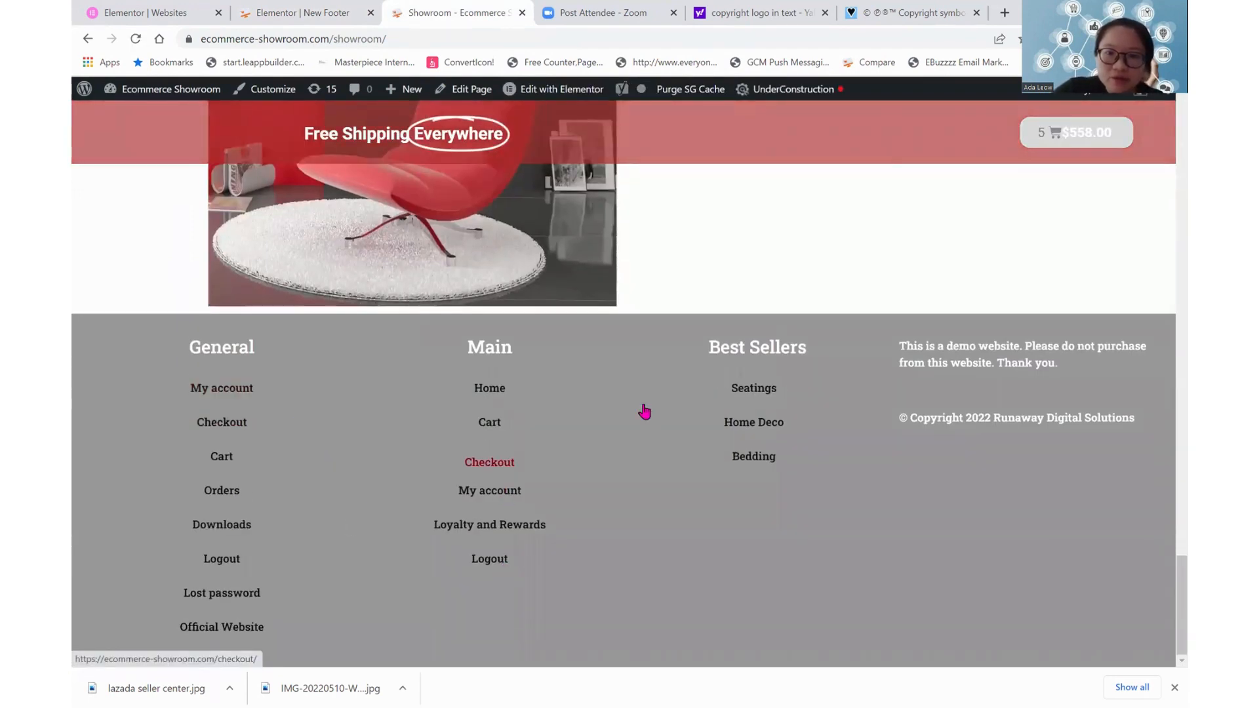
mouse_move(699, 379)
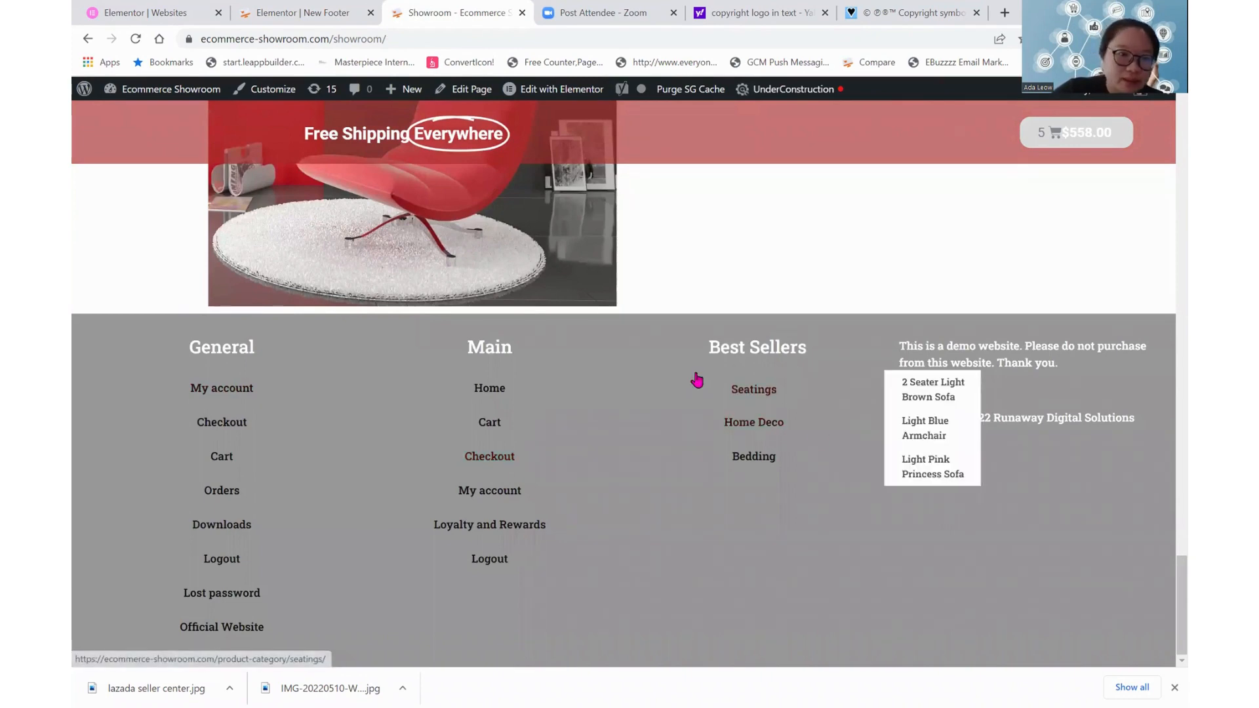
scroll(255, 535, "up", 6)
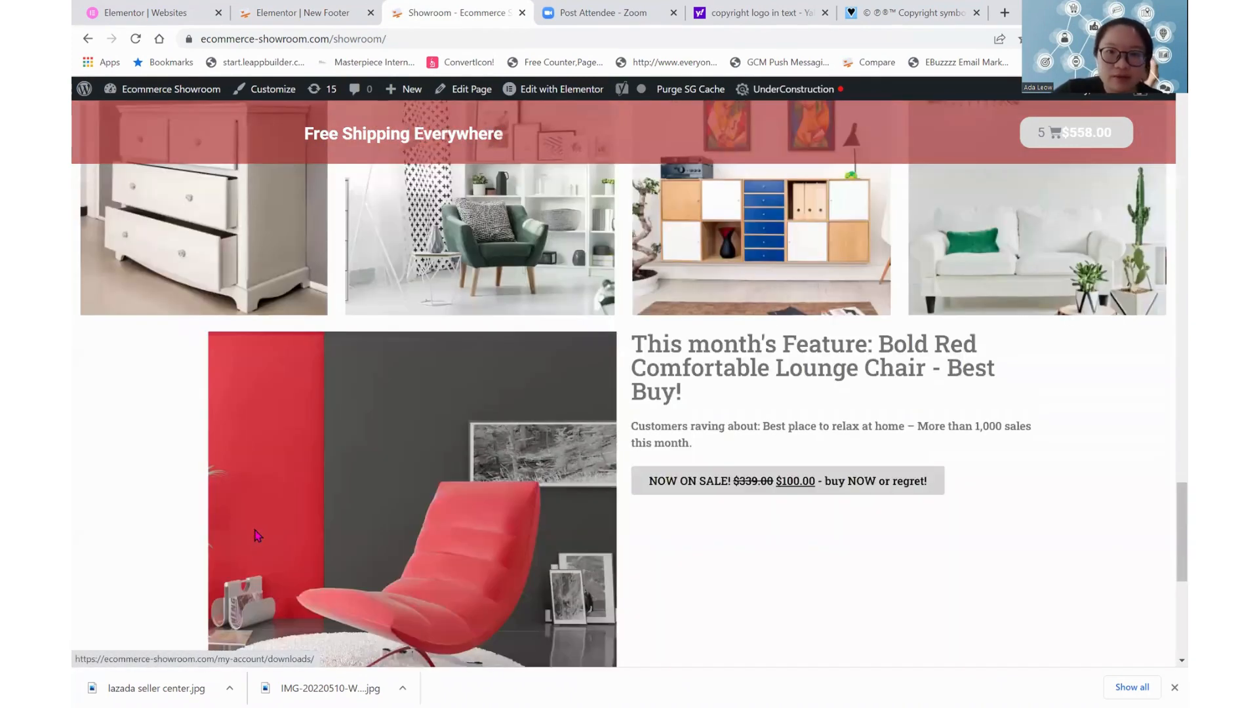
scroll(257, 536, "down", 6)
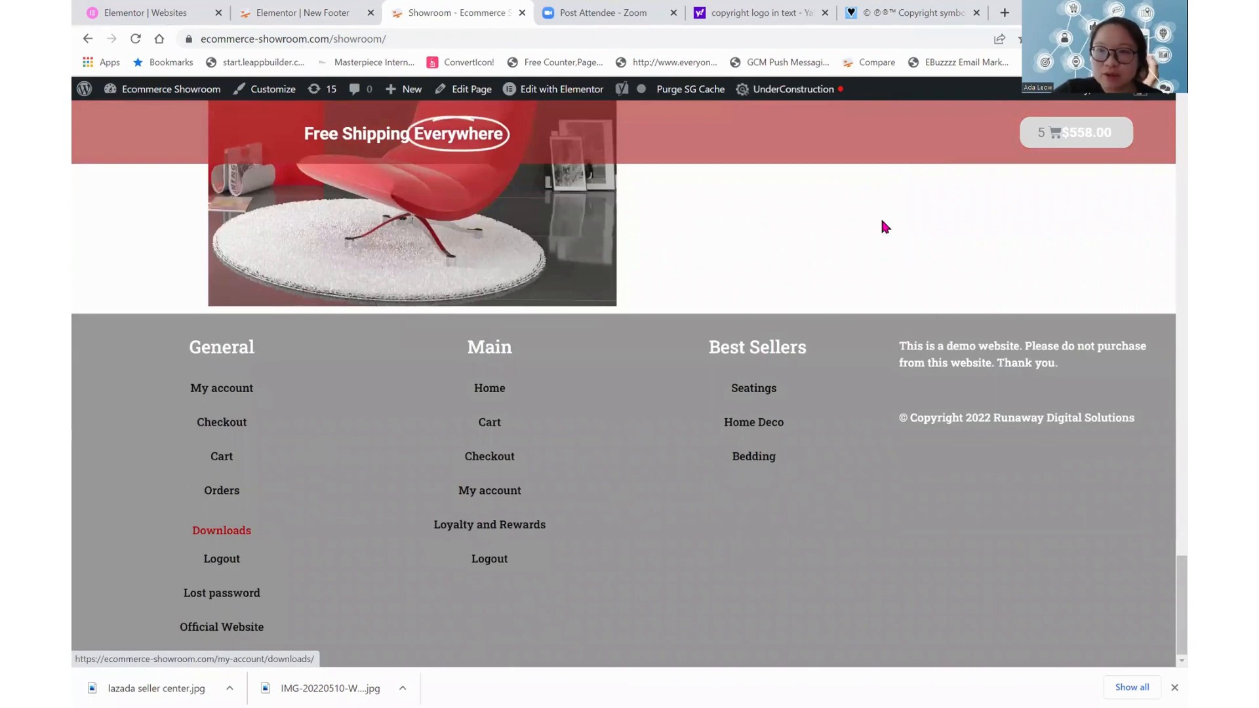